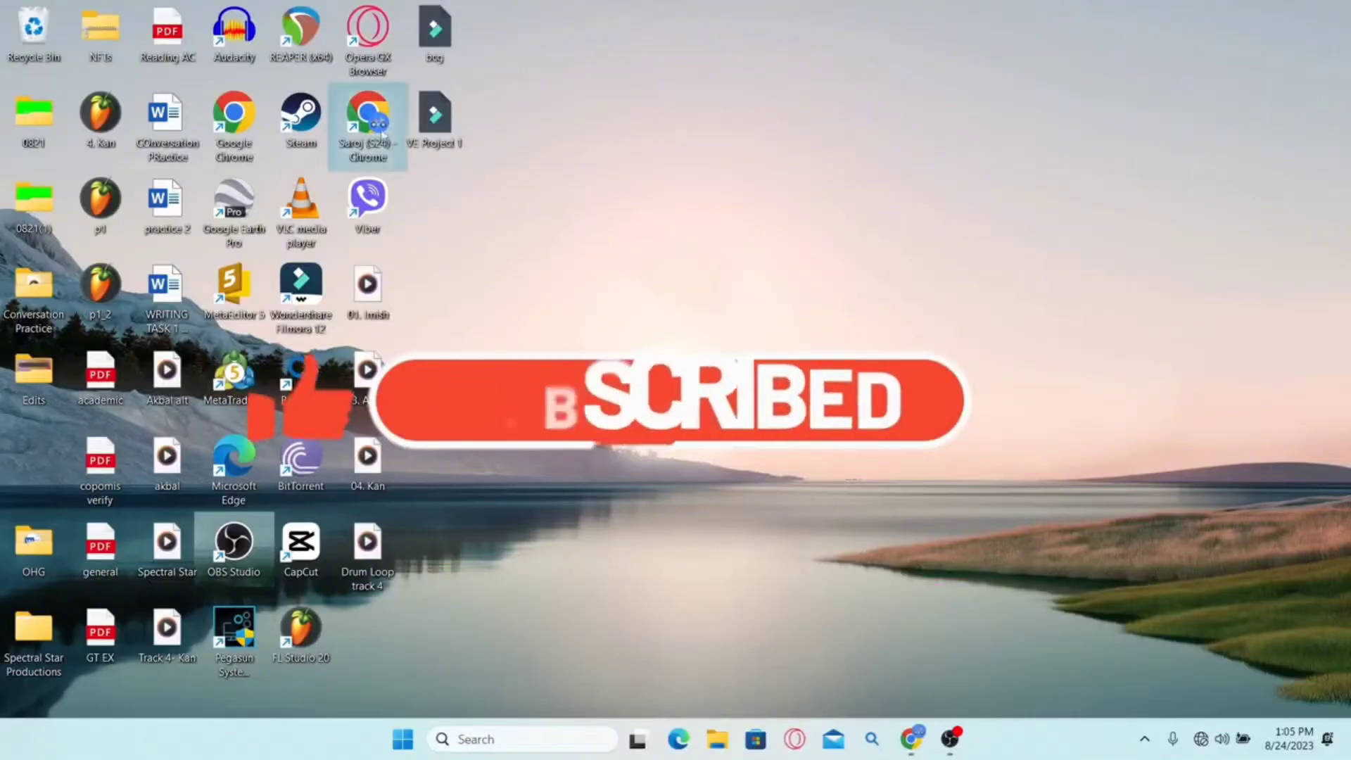
{"action": "double_click", "coordinate": [369, 116]}
{"action": "double_click", "coordinate": [761, 48]}
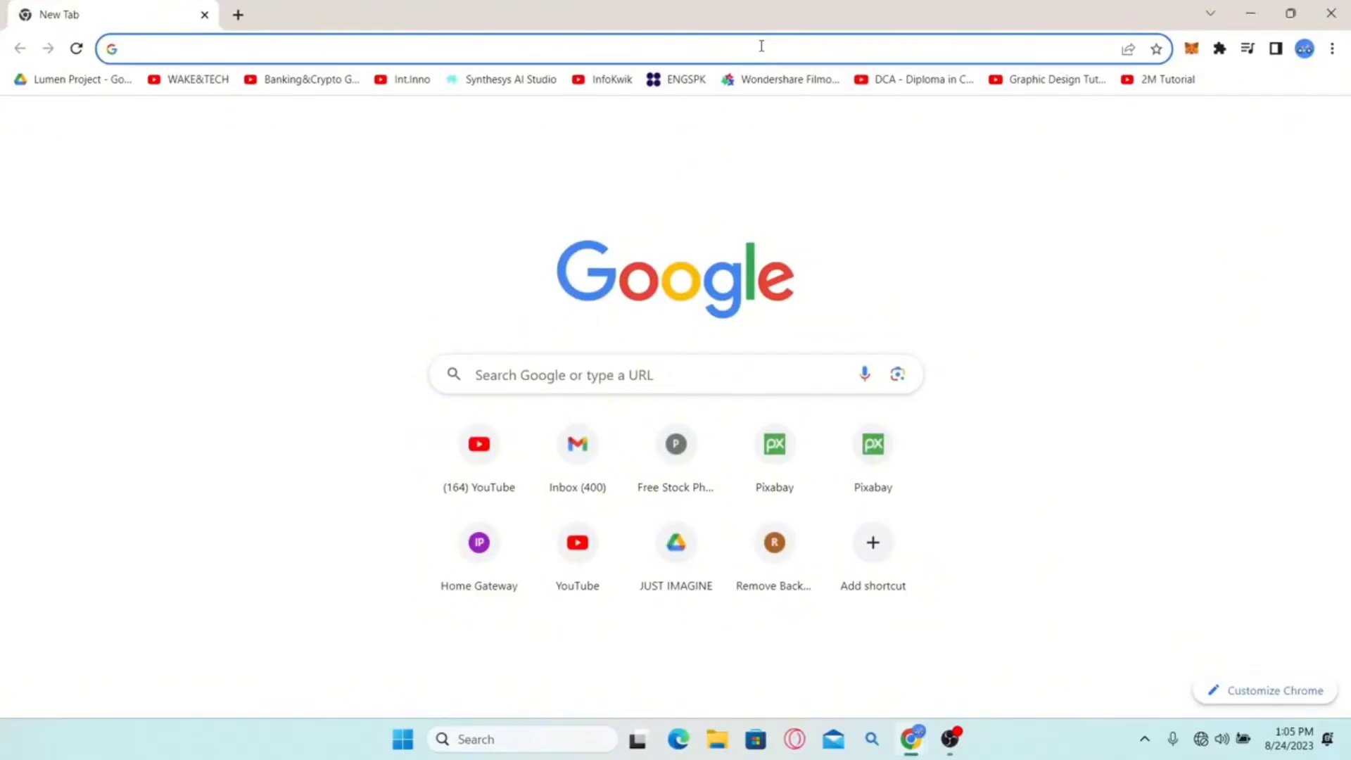
{"action": "type", "text": "https://nextdoor.com/"}
{"action": "key", "text": "Return"}
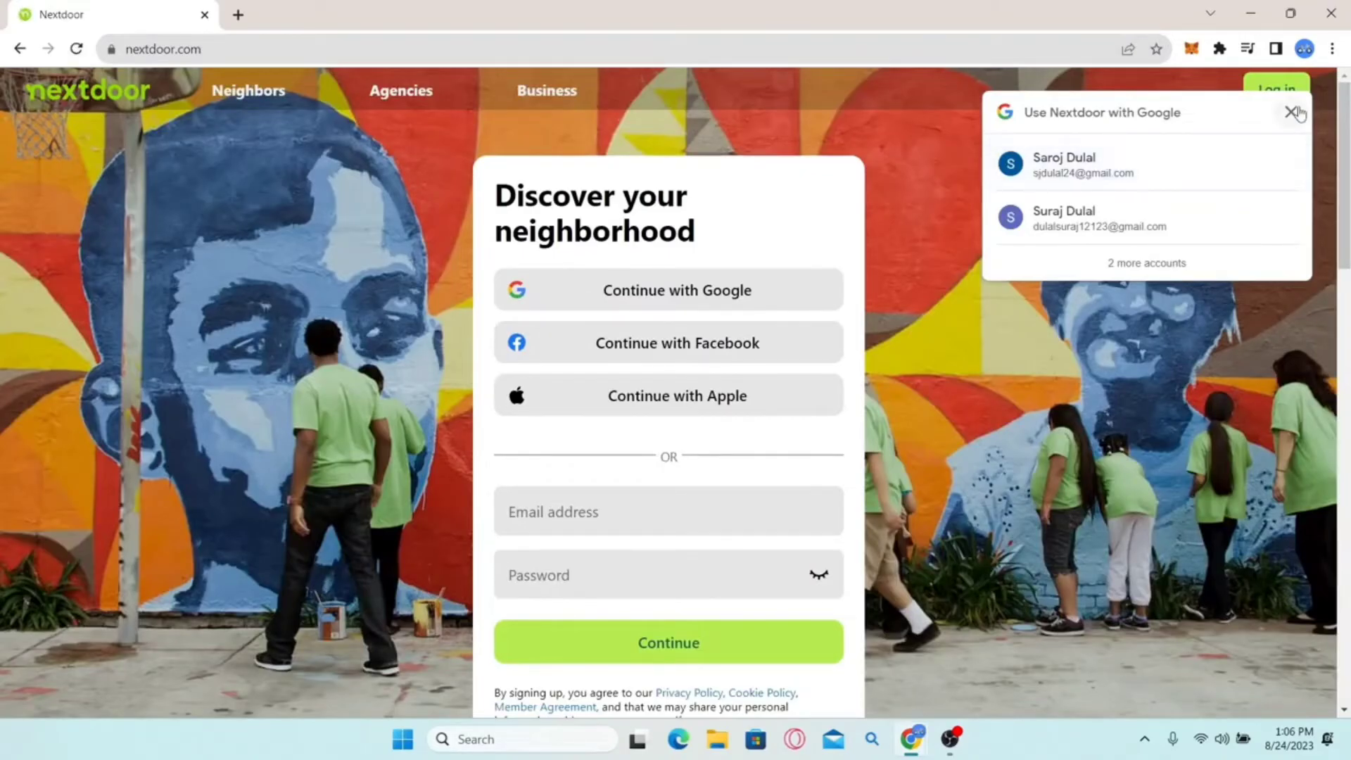
{"action": "left_click", "coordinate": [1294, 113]}
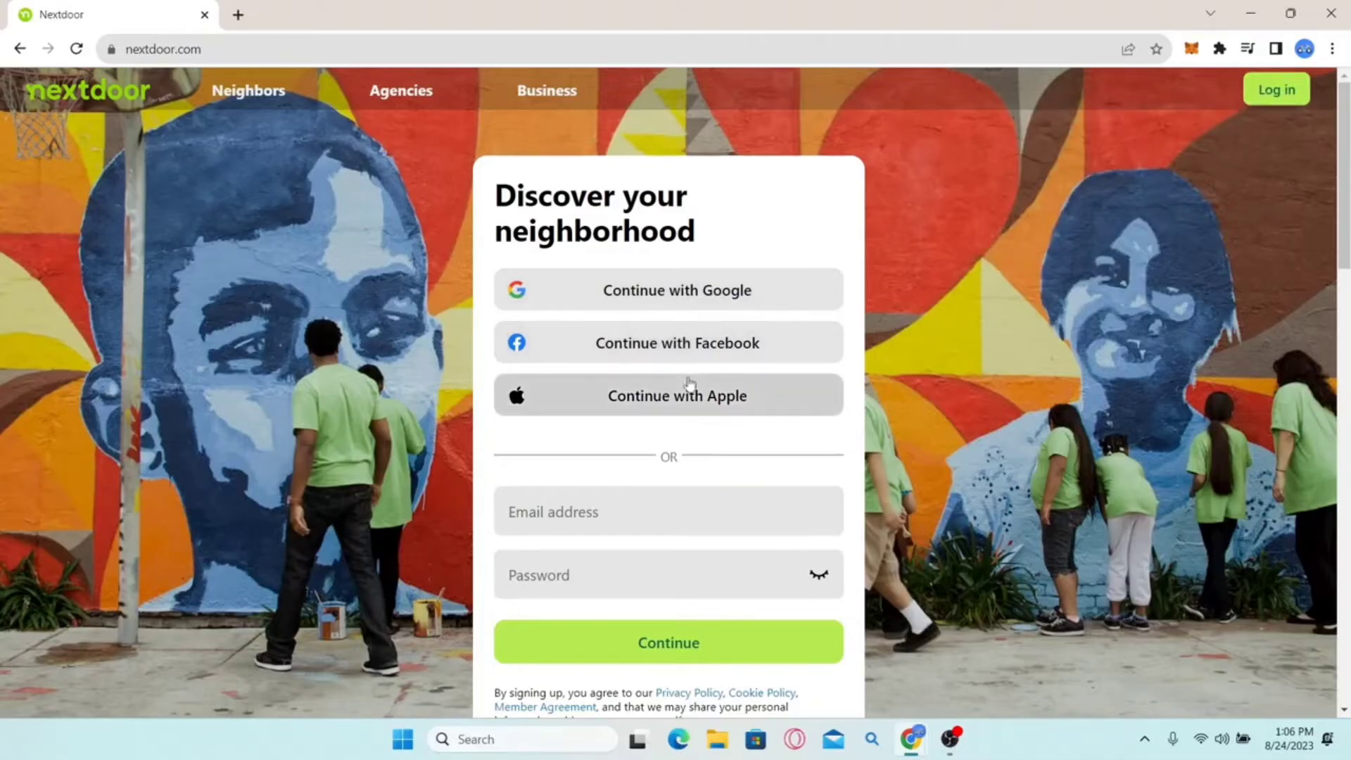
- Enter the account email address and password in the Nextdoor sign-up form and submit it
{"action": "scroll", "coordinate": [664, 474], "scroll_direction": "down", "scroll_amount": 2}
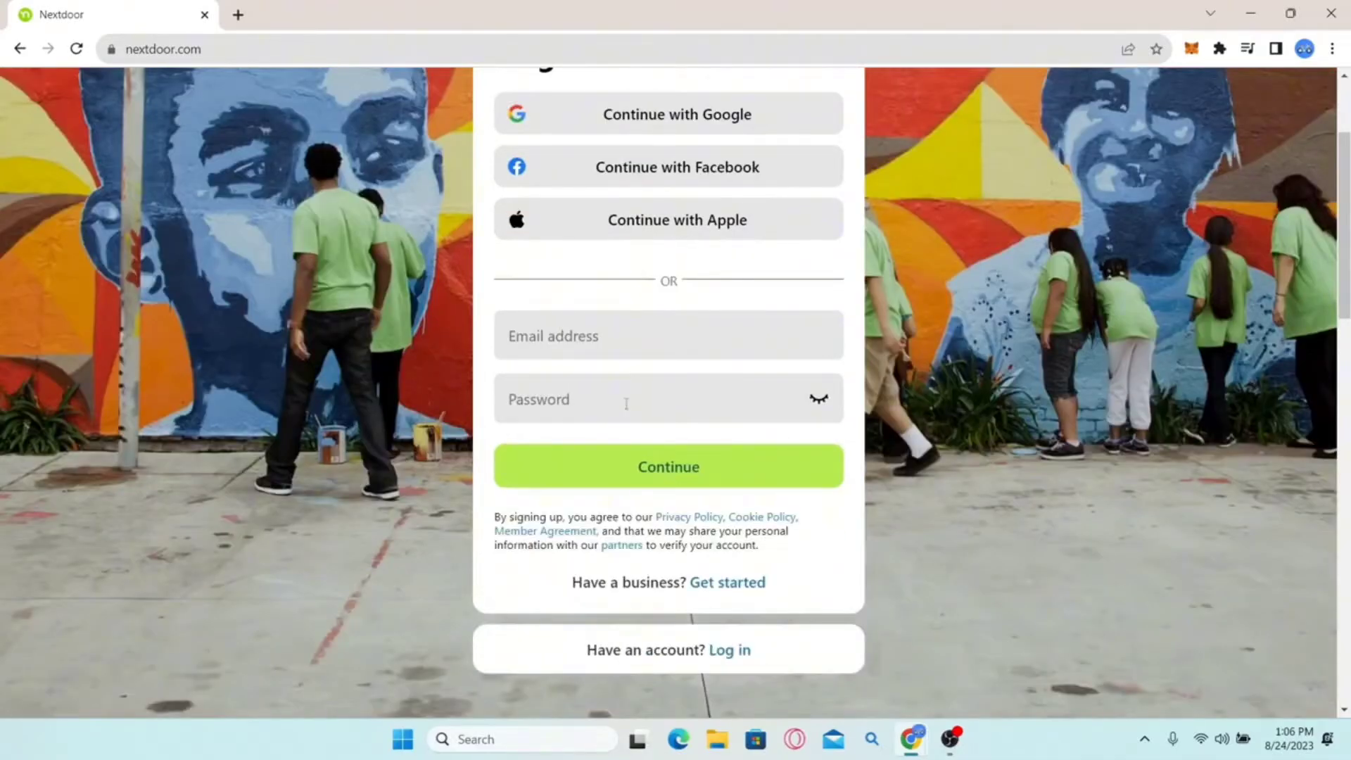
{"action": "left_click", "coordinate": [611, 352]}
{"action": "key", "text": "ctrl+v"}
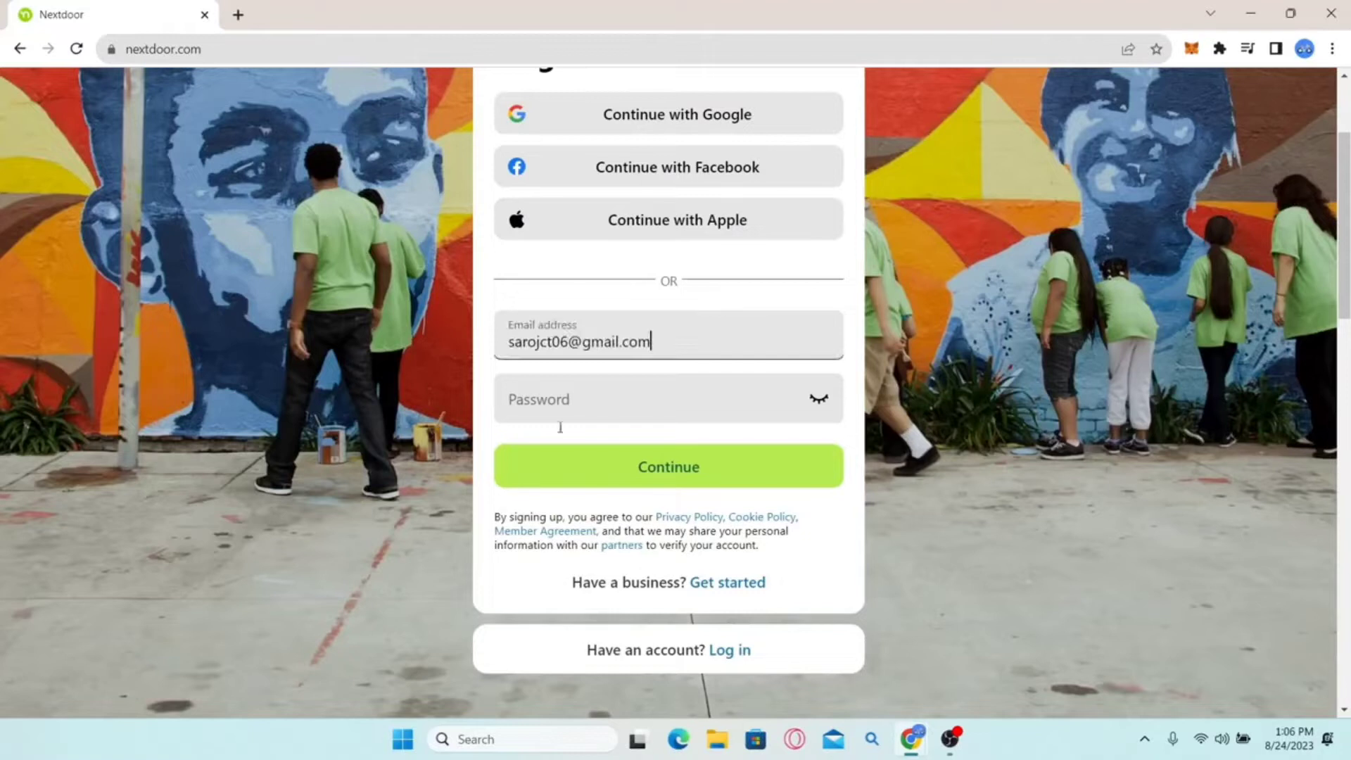
{"action": "left_click", "coordinate": [560, 341]}
{"action": "type", "text": "0"}
{"action": "left_click", "coordinate": [568, 385]}
{"action": "key", "text": "ctrl+v"}
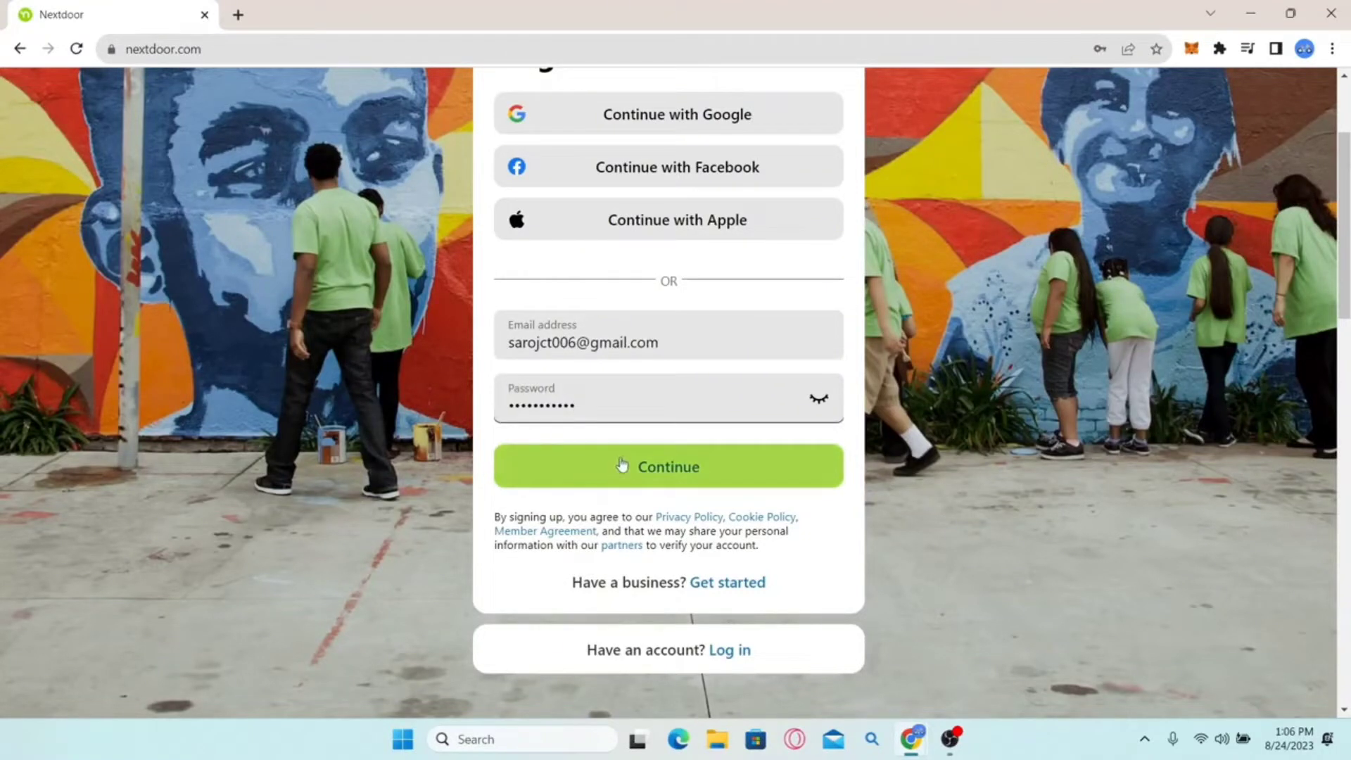
{"action": "left_click", "coordinate": [591, 472]}
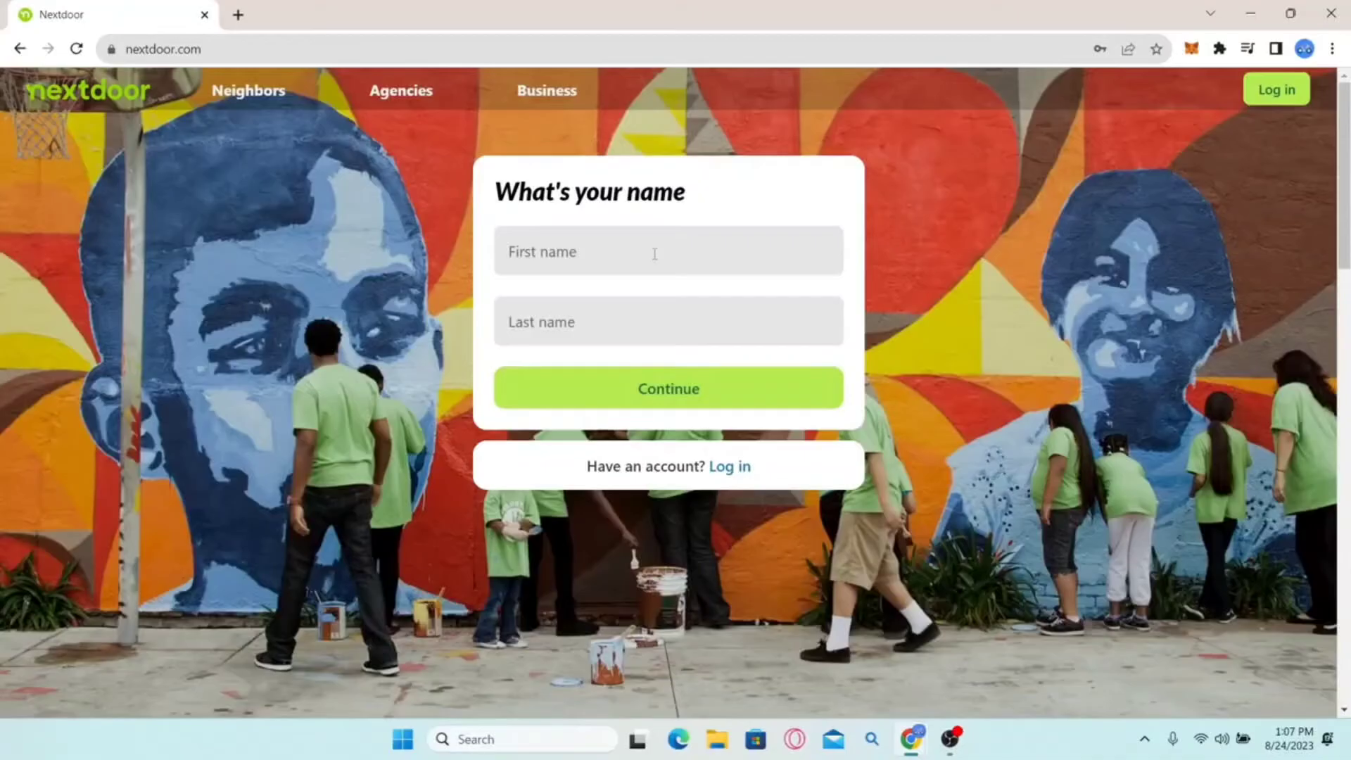
- Fill in the first and last name and the street address with unit number, submitting both sign-up pages
{"action": "left_click", "coordinate": [655, 254]}
{"action": "left_click", "coordinate": [556, 280]}
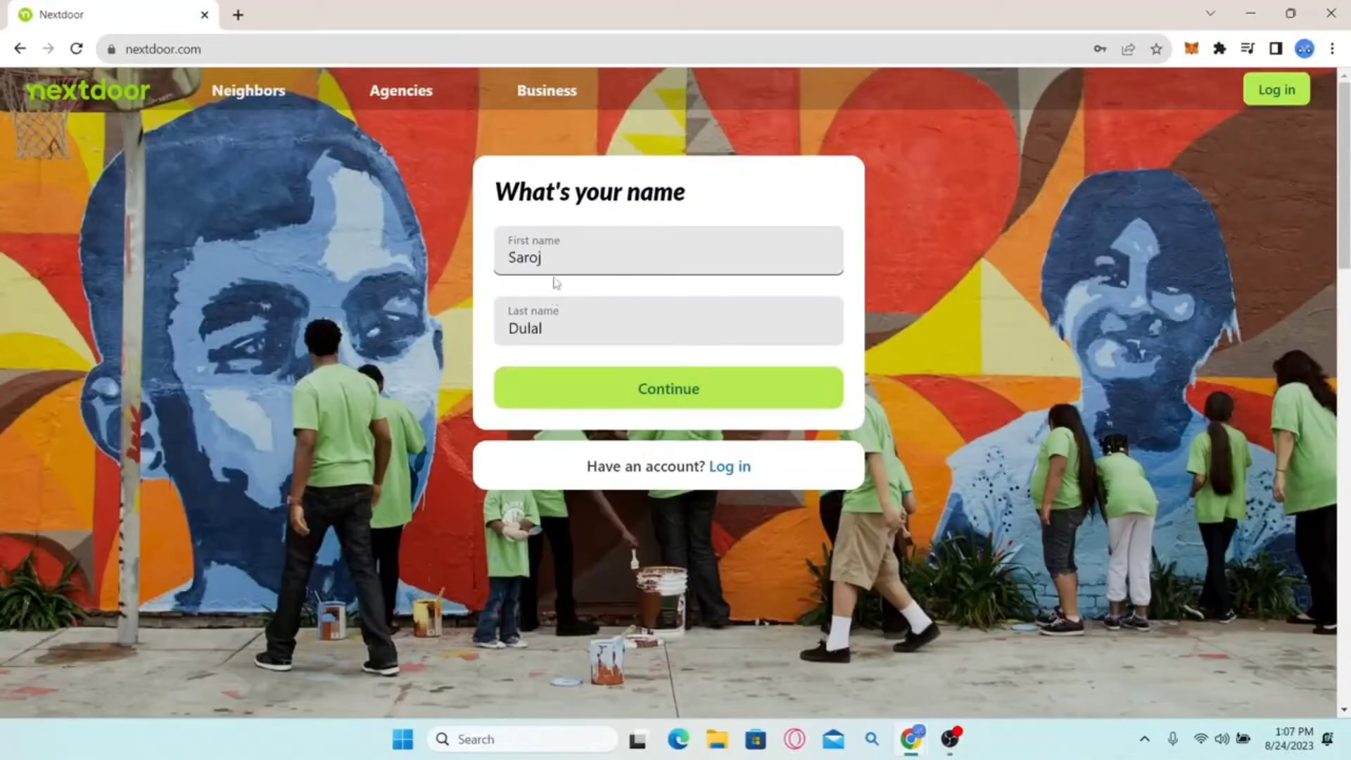
{"action": "left_click", "coordinate": [636, 384]}
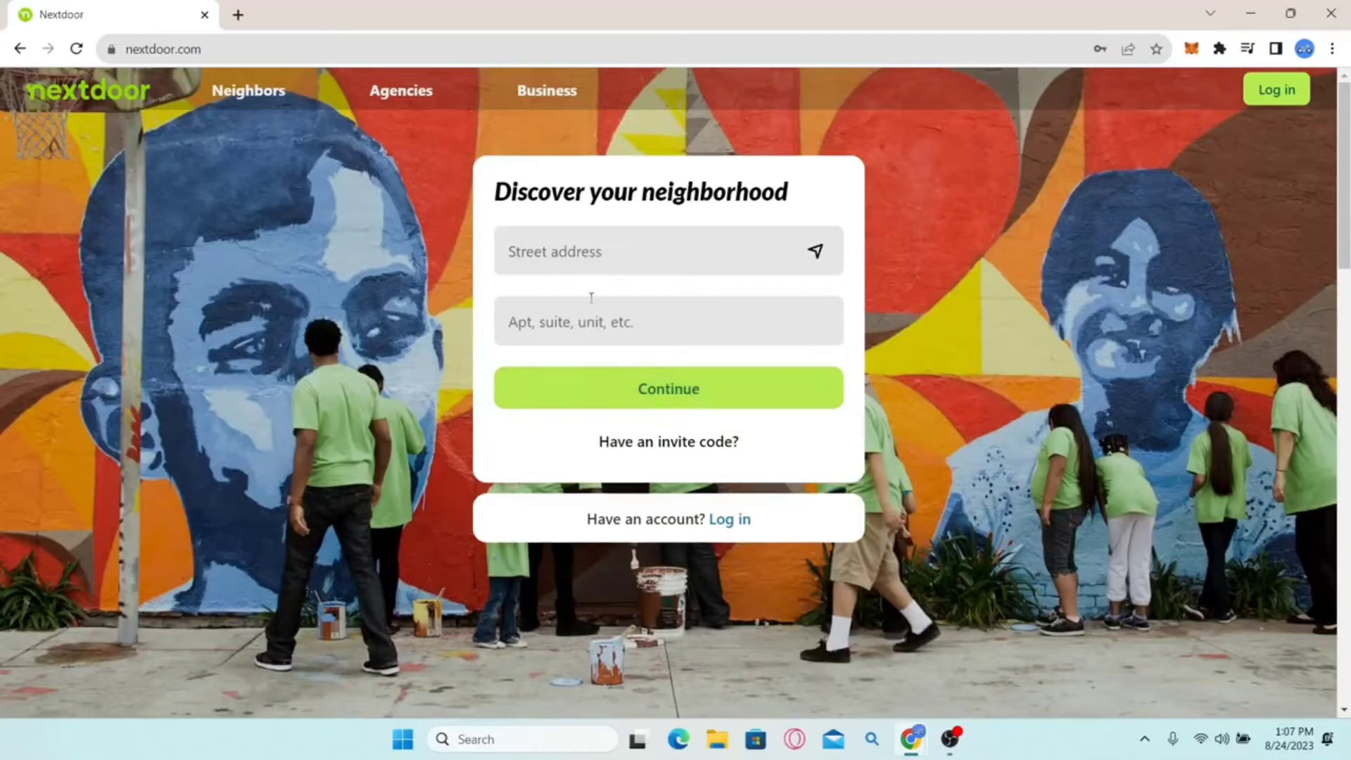
{"action": "left_click", "coordinate": [571, 264]}
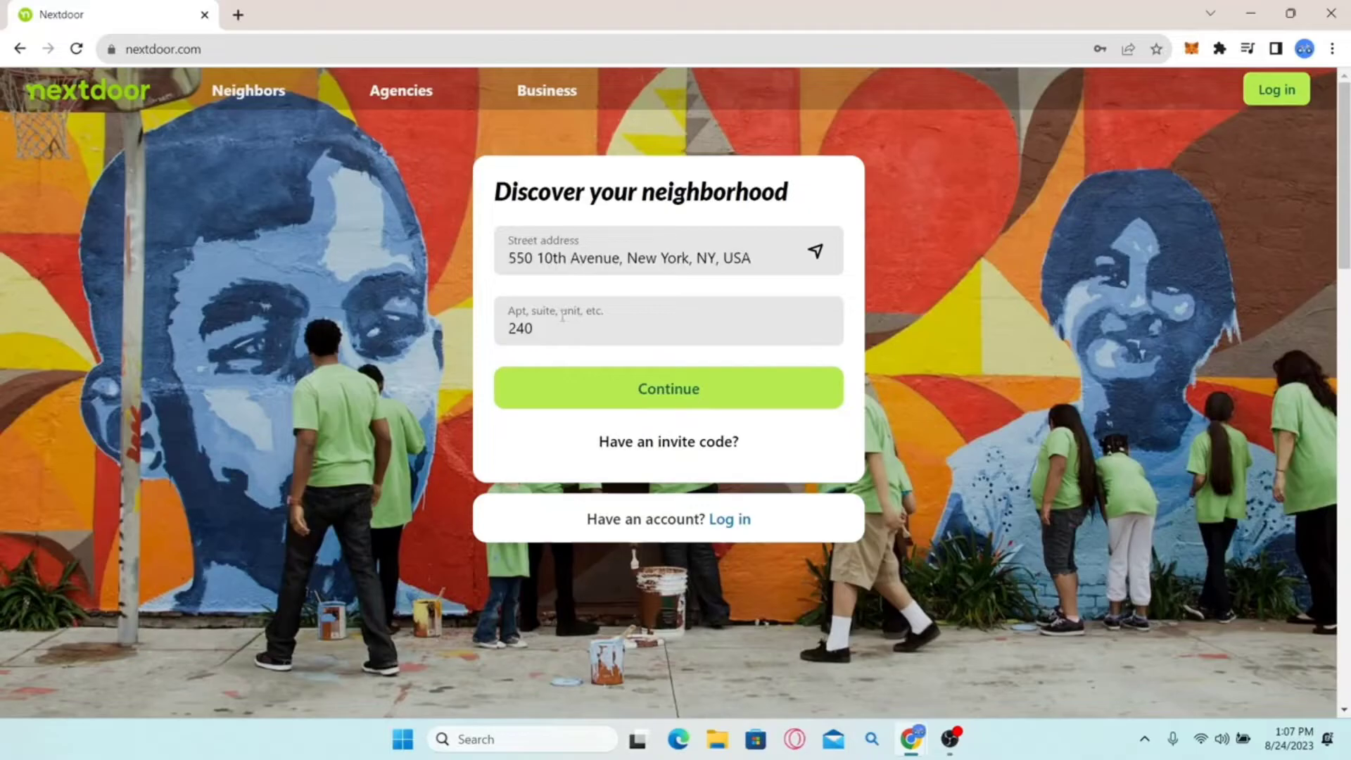
{"action": "left_click", "coordinate": [676, 396]}
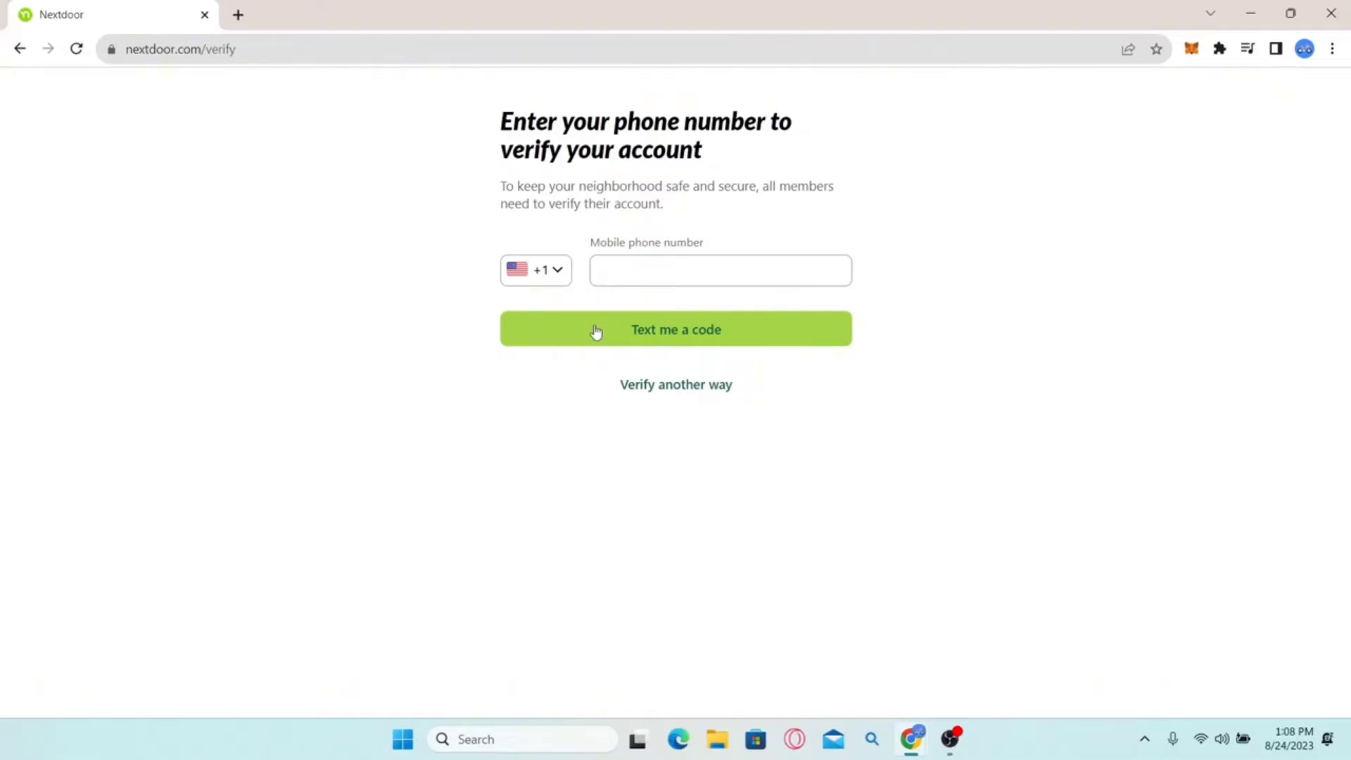
- Bypass phone verification and the invitation code request, and confirm skipping account verification
{"action": "left_click", "coordinate": [654, 394]}
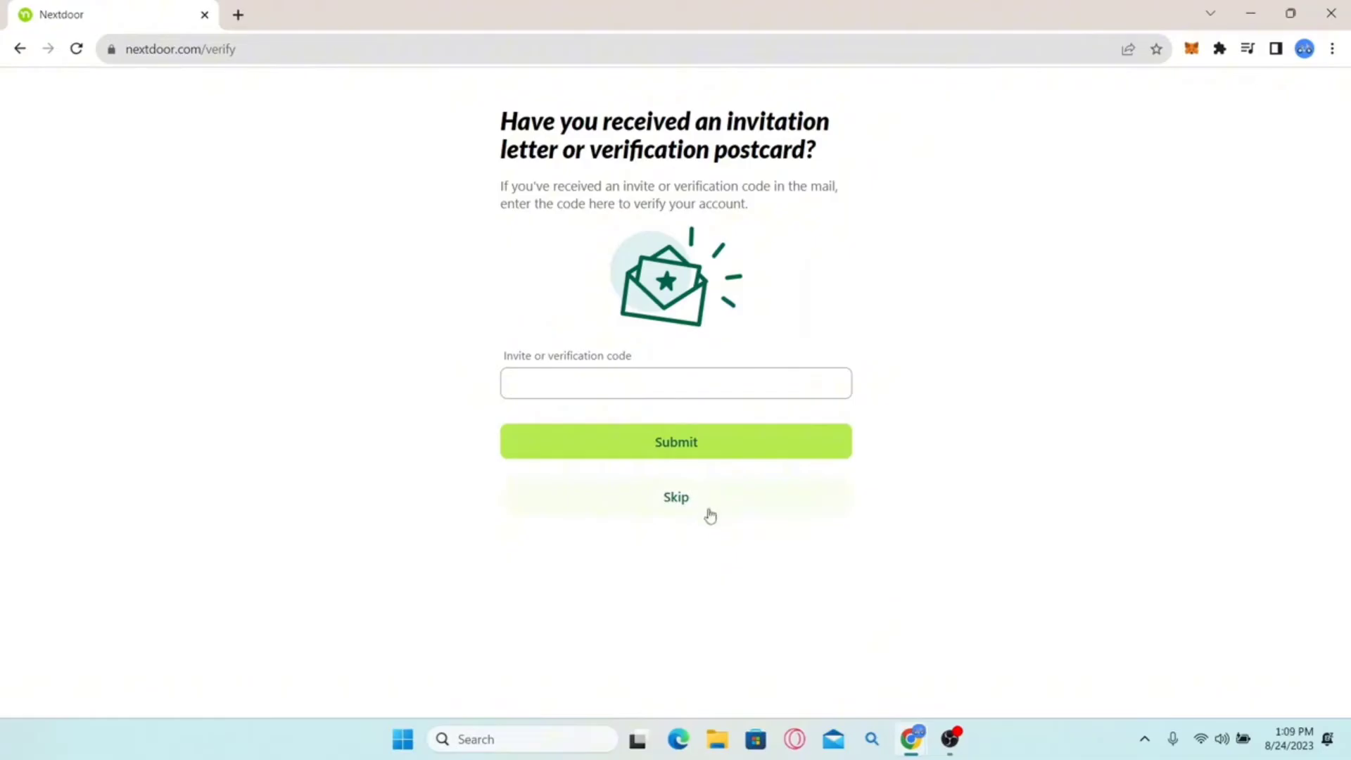
{"action": "left_click", "coordinate": [675, 498]}
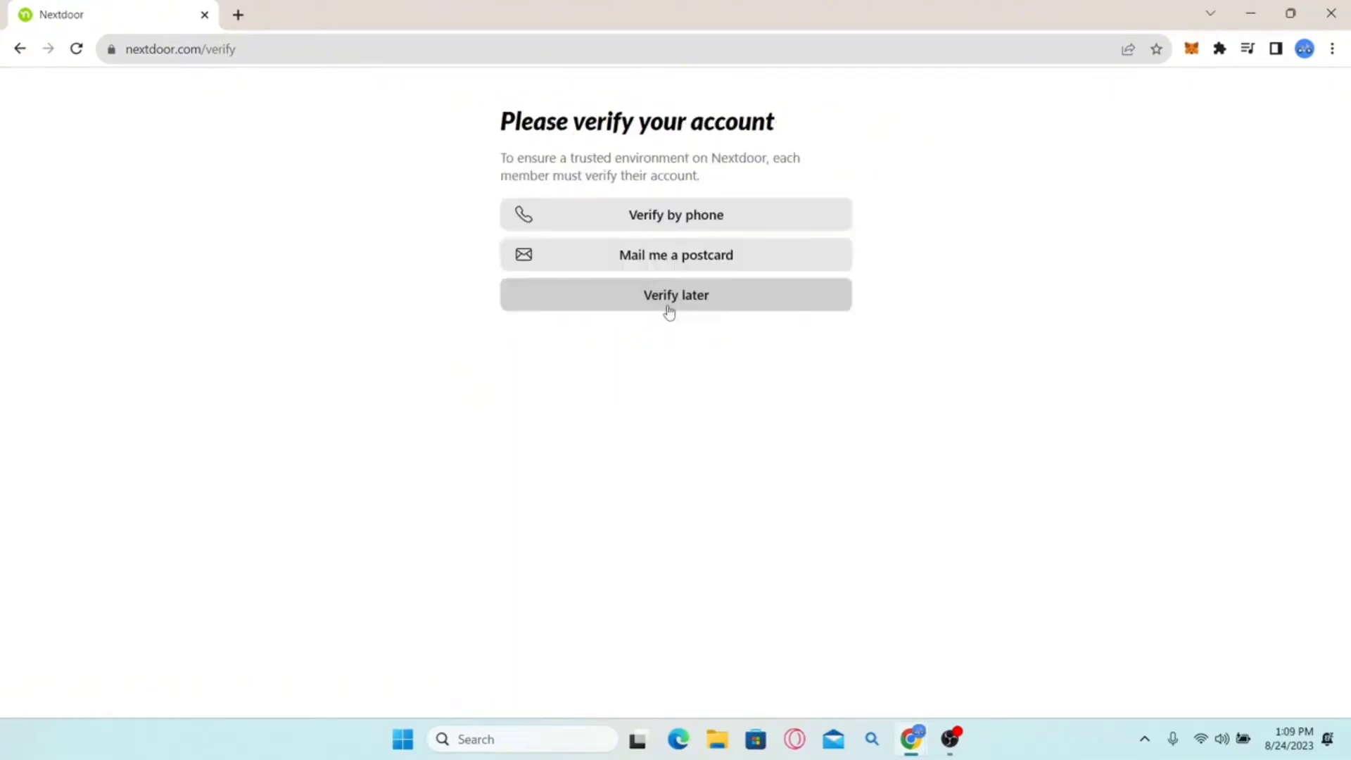
{"action": "left_click", "coordinate": [669, 312]}
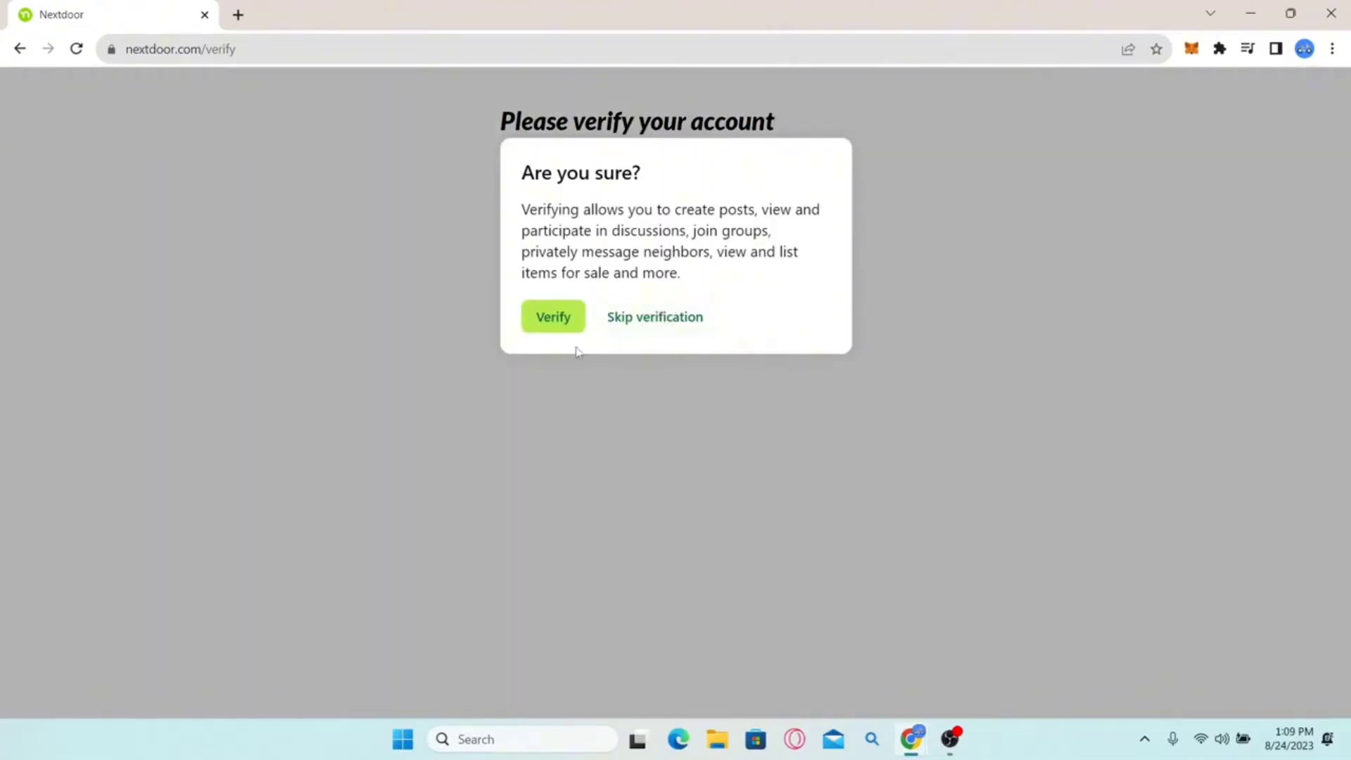
{"action": "left_click", "coordinate": [640, 318]}
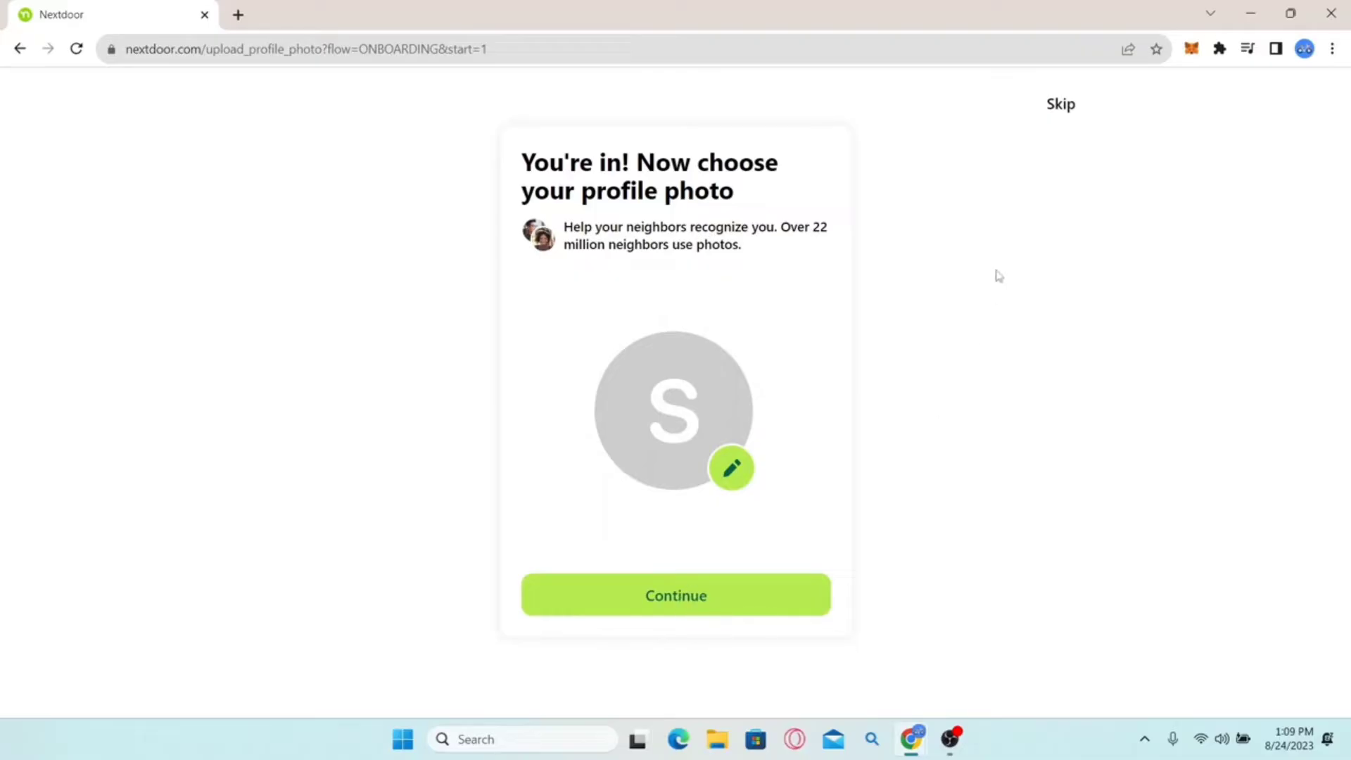
- Skip the onboarding pages for the profile photo, spouse and emergency contacts
{"action": "left_click", "coordinate": [1052, 105]}
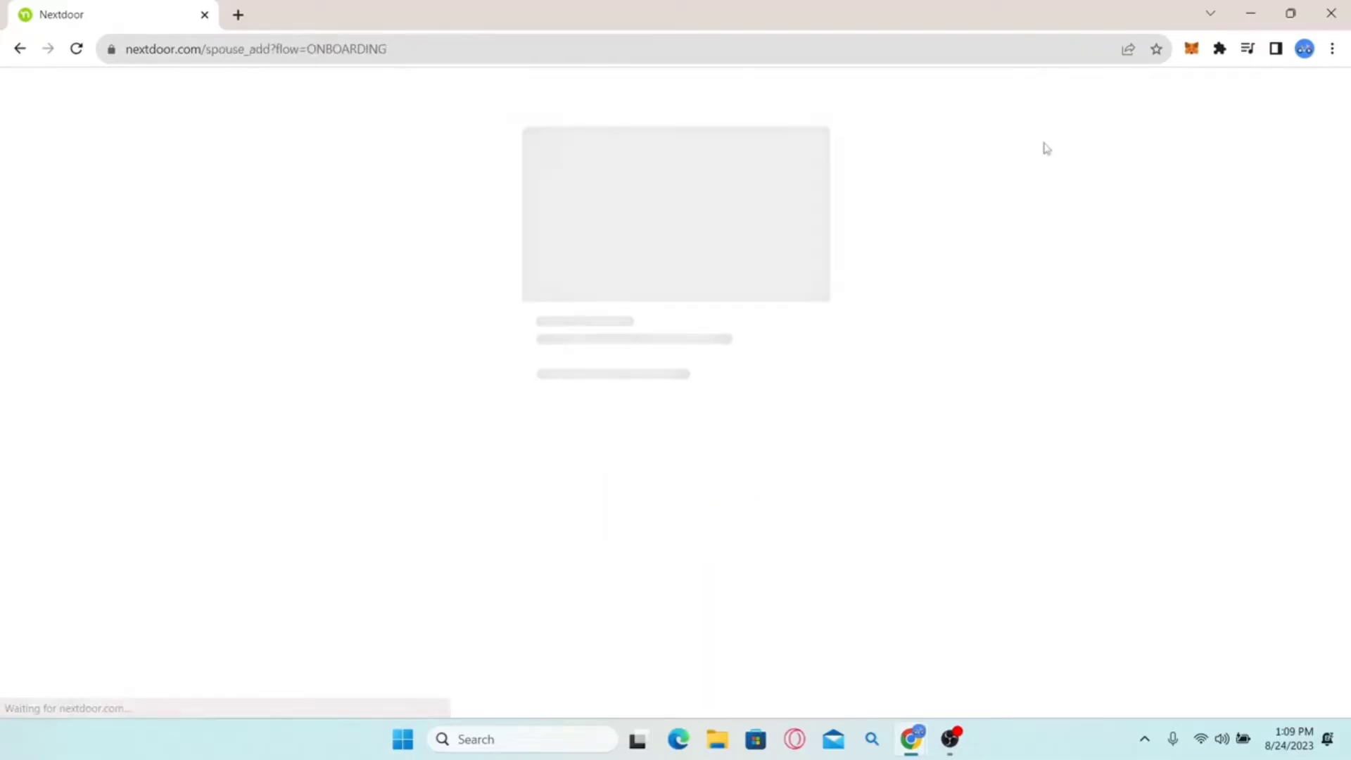
{"action": "left_click", "coordinate": [1053, 105]}
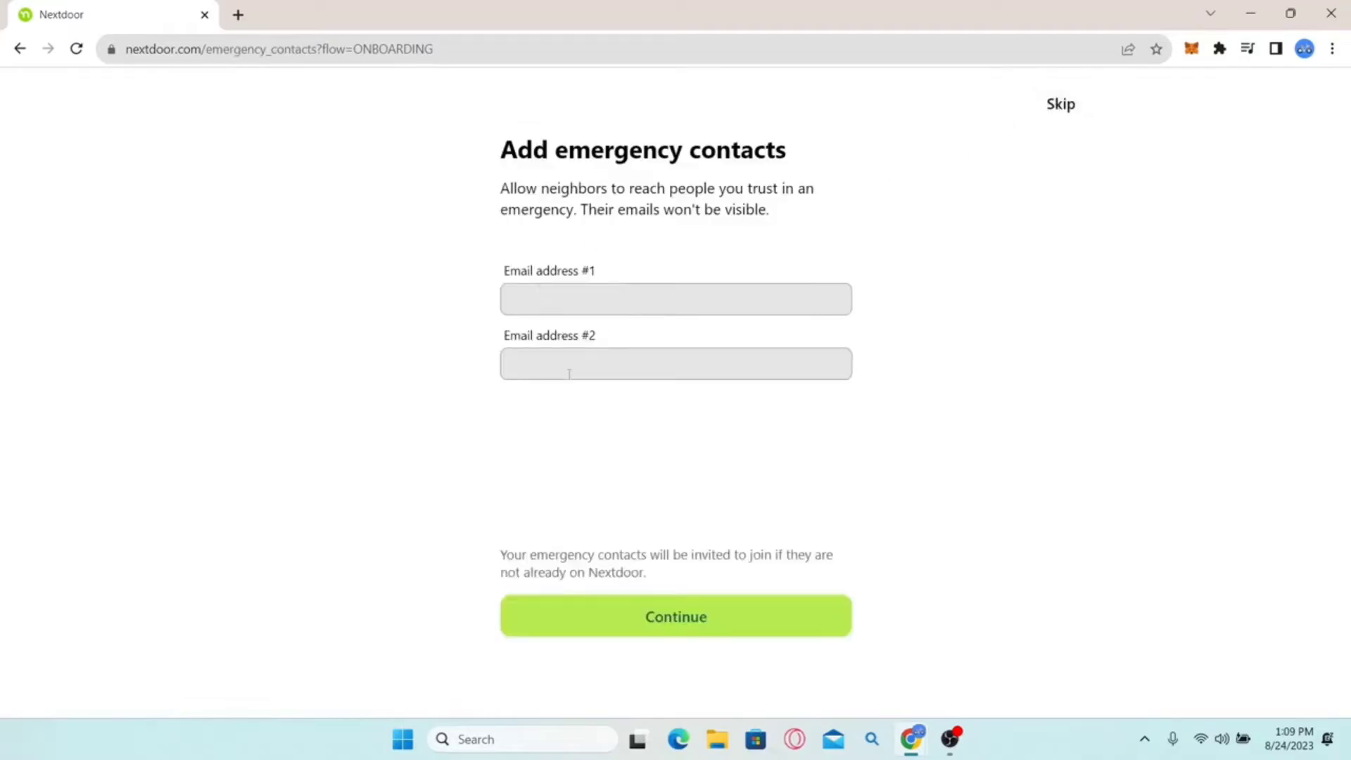
{"action": "left_click", "coordinate": [1011, 102]}
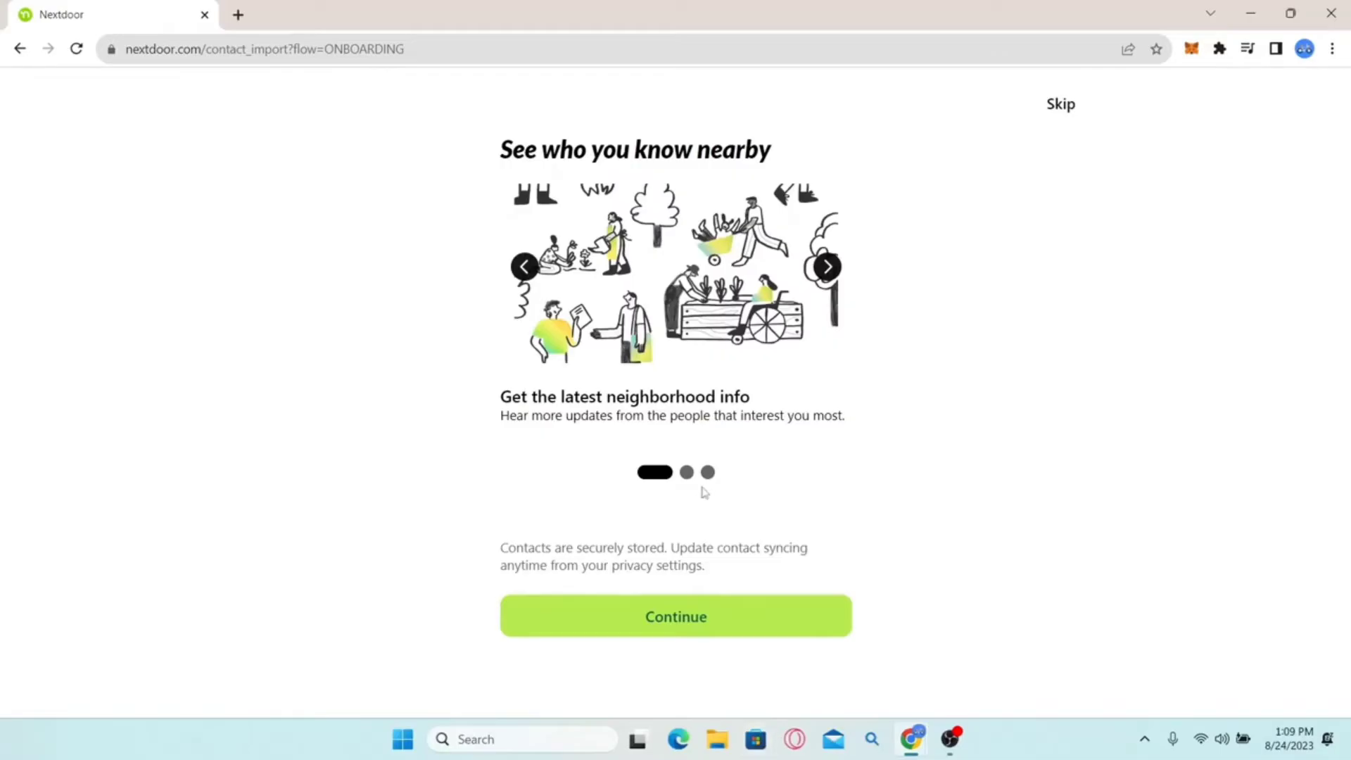
- Go through the "See who you know nearby" slides and continue past that onboarding page
{"action": "left_click", "coordinate": [828, 267]}
{"action": "left_click", "coordinate": [829, 266]}
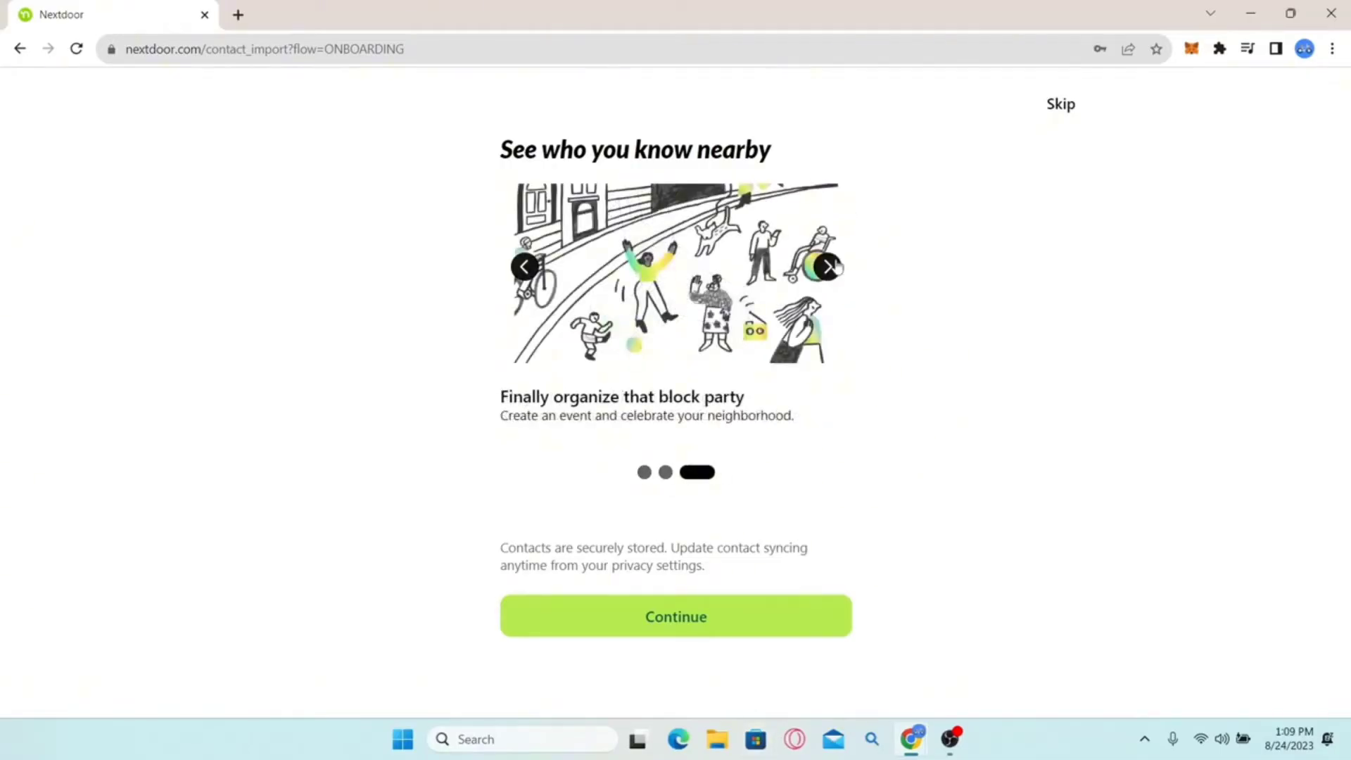
{"action": "left_click", "coordinate": [828, 267]}
{"action": "left_click", "coordinate": [656, 619]}
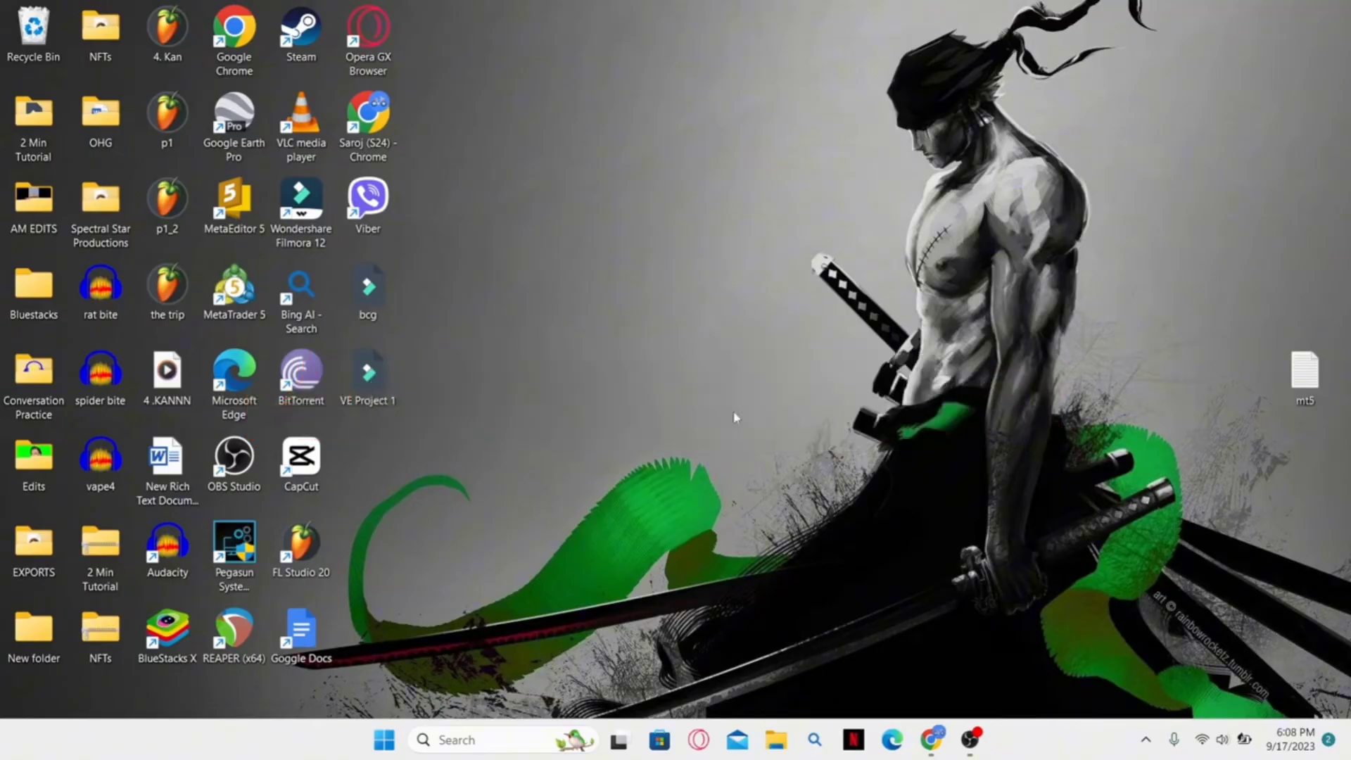
{"action": "double_click", "coordinate": [366, 114]}
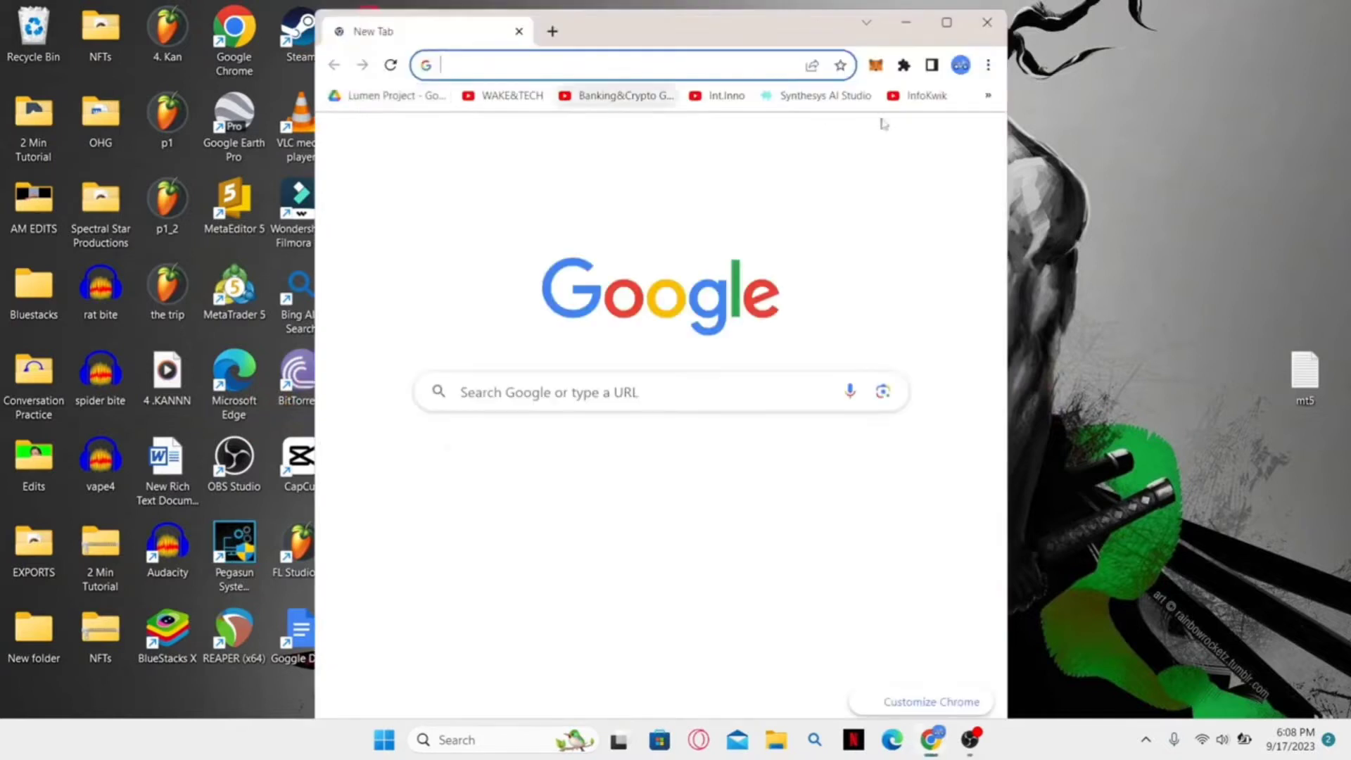
{"action": "left_click", "coordinate": [929, 32]}
{"action": "type", "text": "https://nextdoor.com/"}
{"action": "key", "text": "Return"}
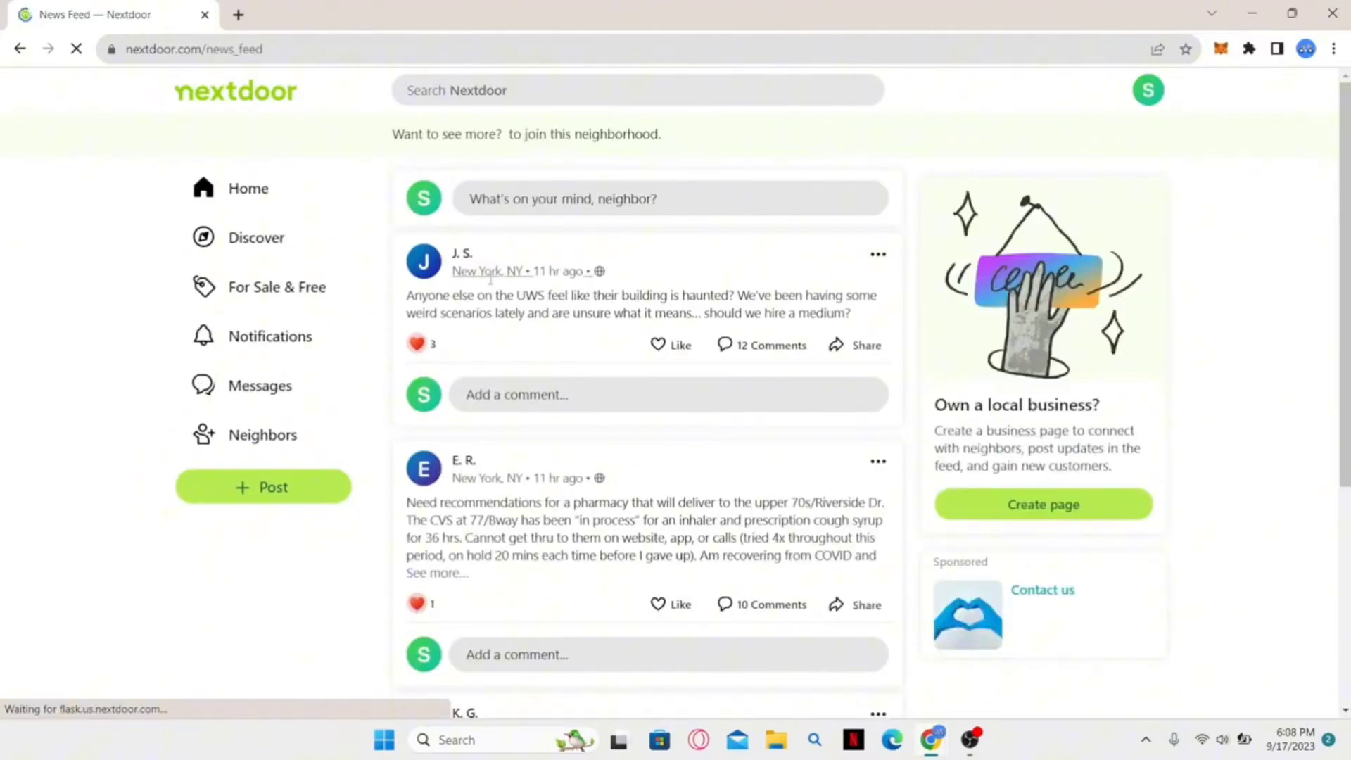
- Start adding a business page from the profile options, managed with the existing member account
{"action": "left_click", "coordinate": [1148, 94]}
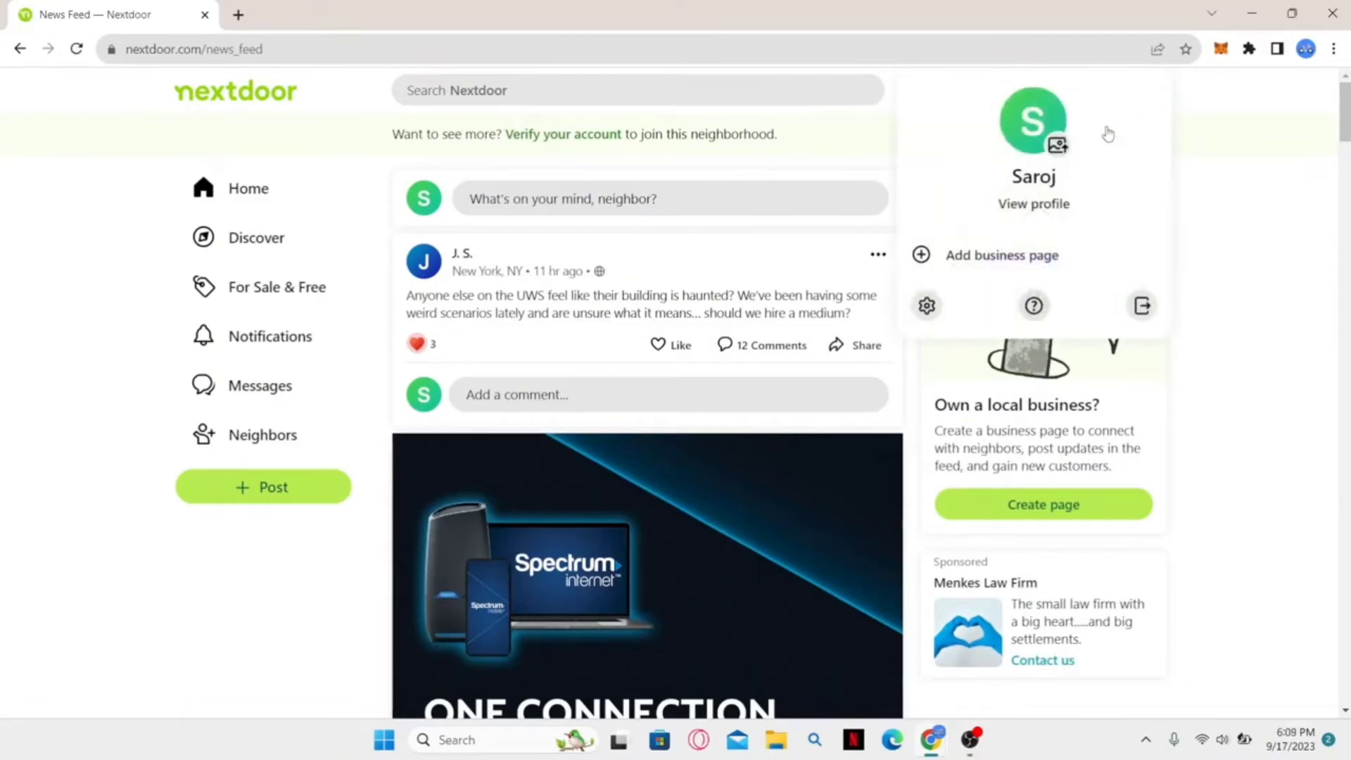
{"action": "left_click", "coordinate": [978, 257]}
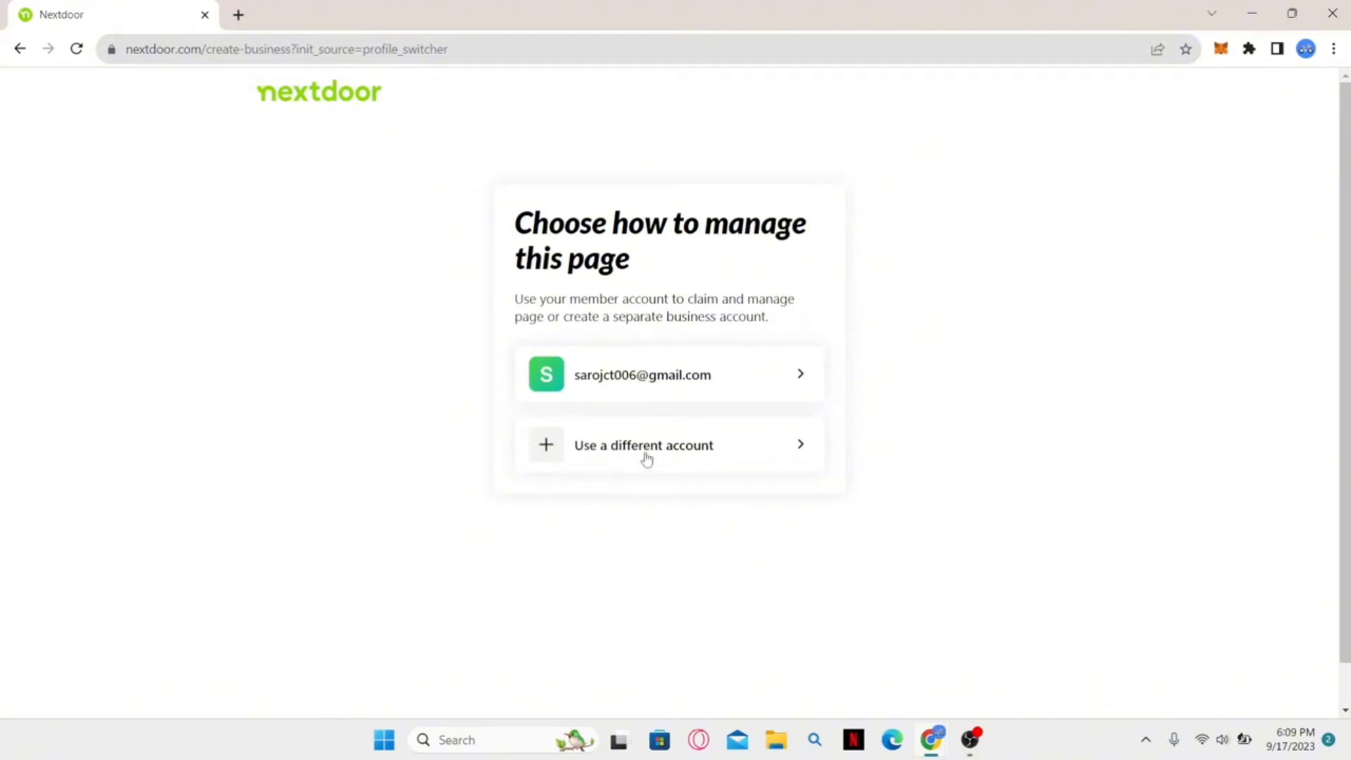
{"action": "left_click", "coordinate": [649, 378]}
- Name the business Blackgasm Audio and proceed to the address page
{"action": "left_click", "coordinate": [551, 369]}
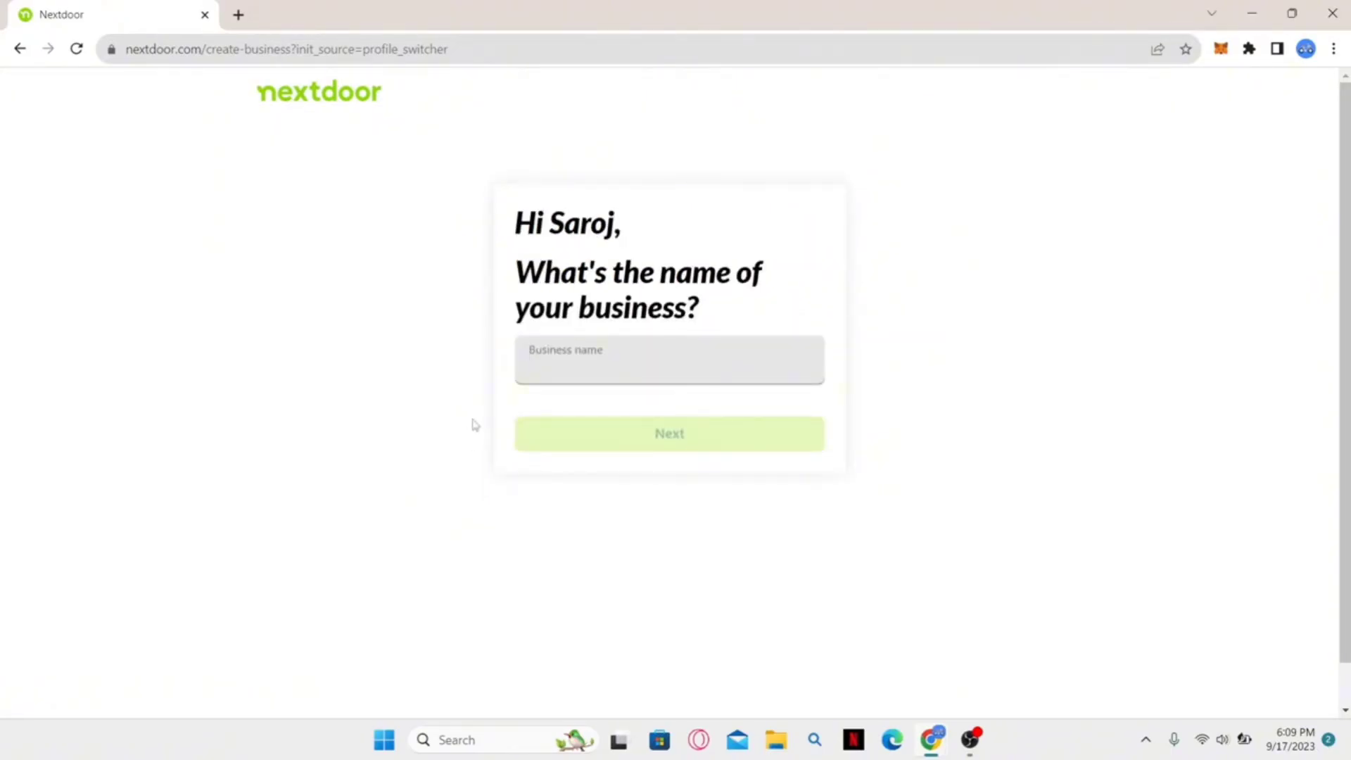
{"action": "type", "text": "Blackgasm Audio"}
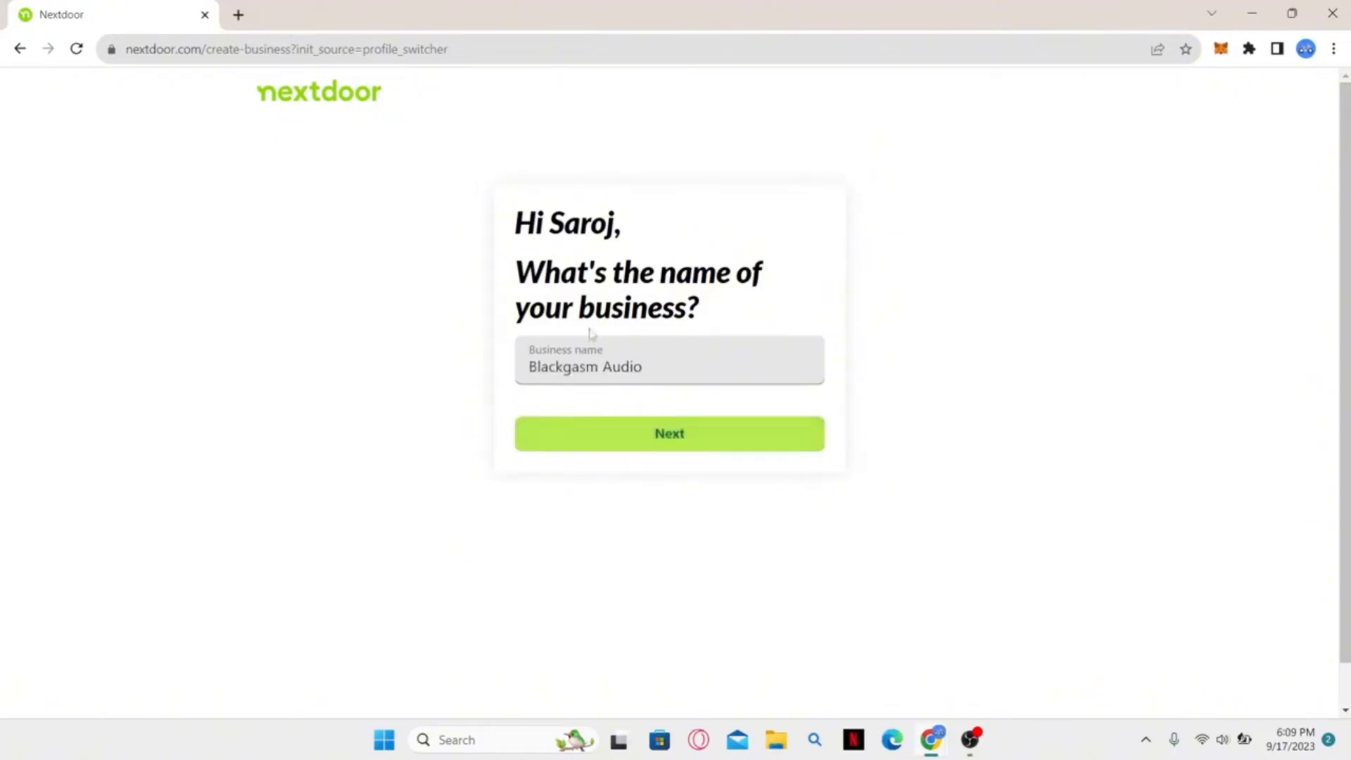
{"action": "left_click", "coordinate": [630, 435]}
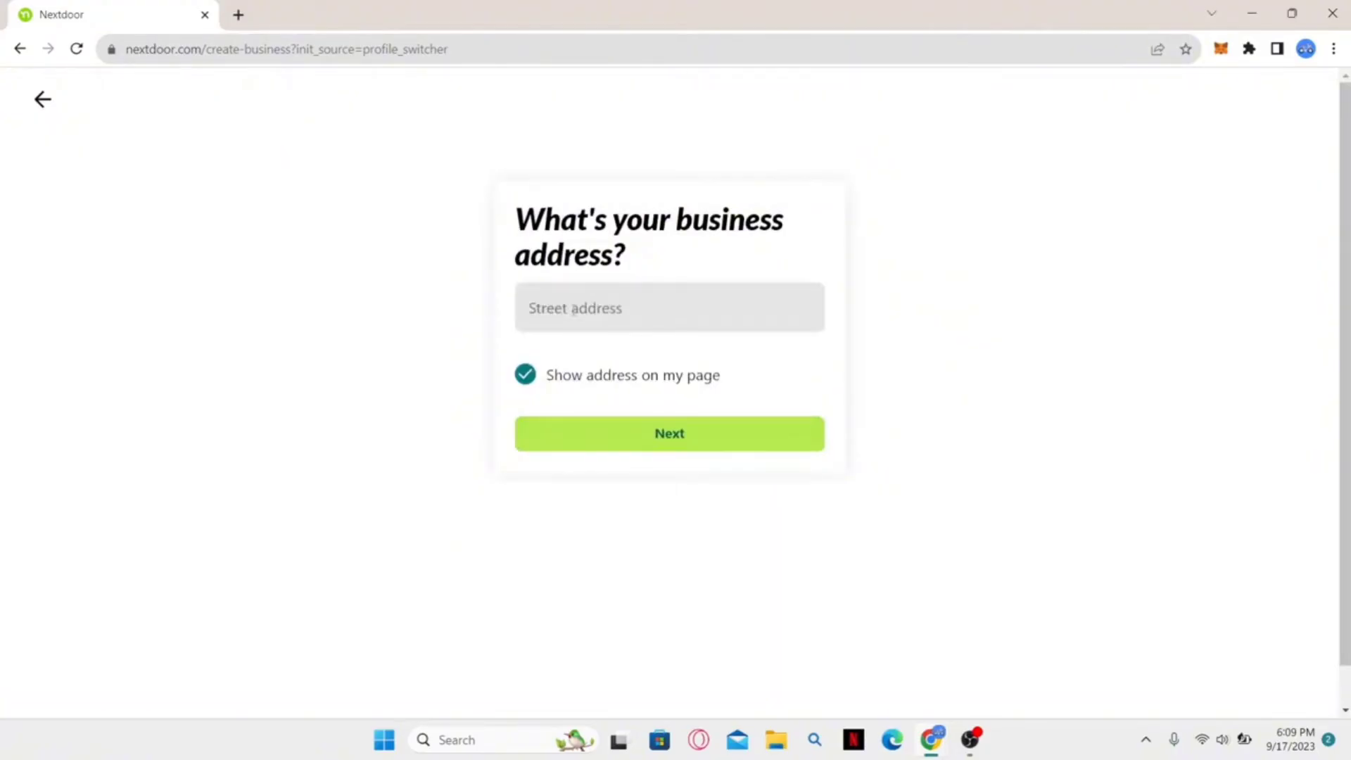
- Enter the business street address, keep it shown on the page, and proceed to the category page
{"action": "left_click", "coordinate": [574, 310]}
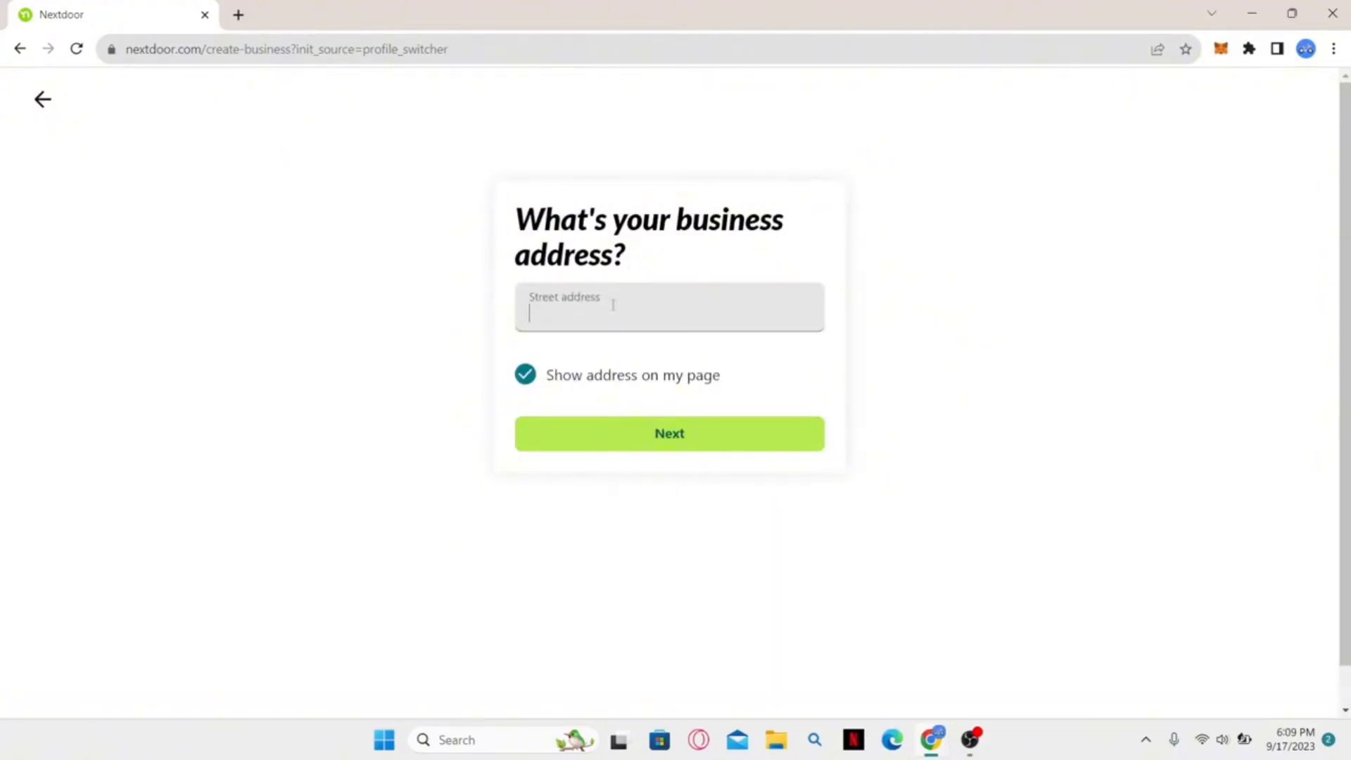
{"action": "type", "text": "17 Mile Dr, Del Monte Forest, CA, USA"}
{"action": "left_click", "coordinate": [607, 448]}
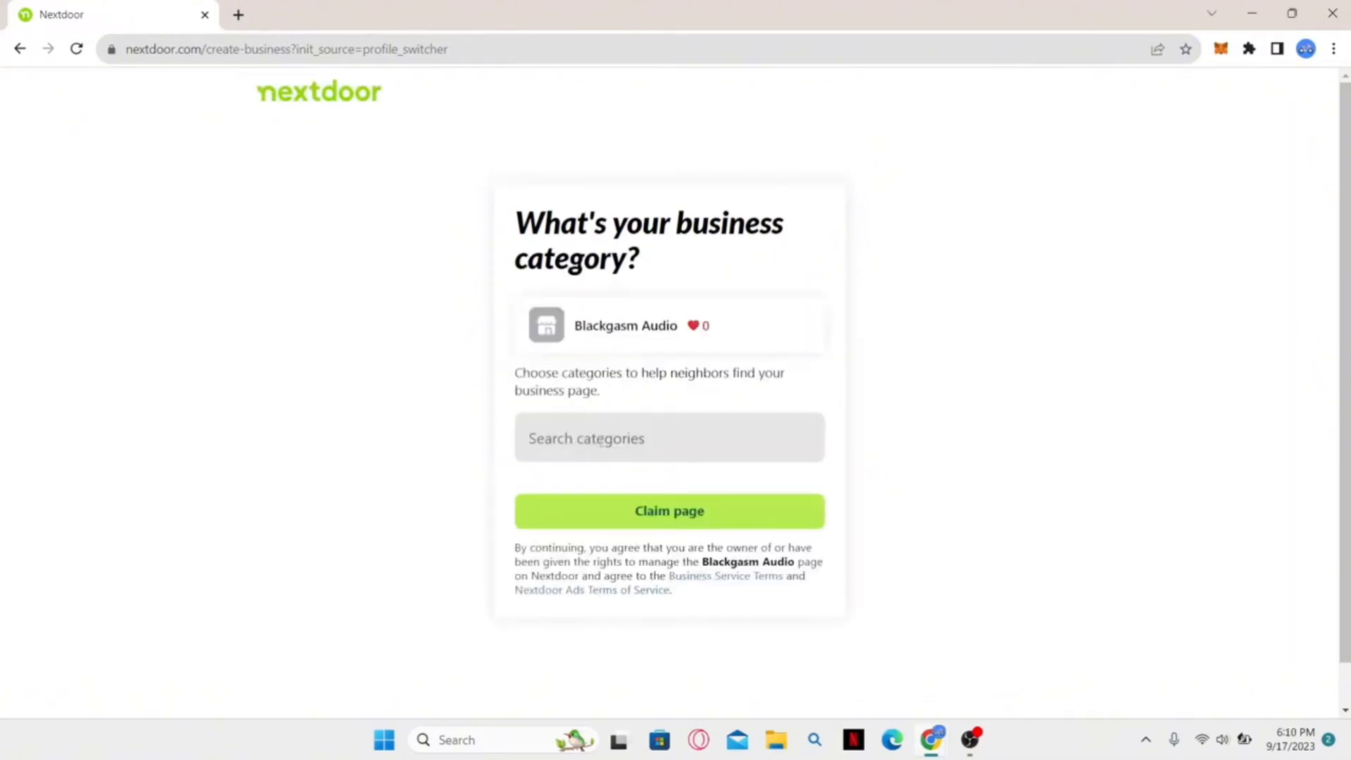
- Choose Advertising as the business category and close the browser window
{"action": "left_click", "coordinate": [601, 440]}
{"action": "scroll", "coordinate": [604, 535], "scroll_direction": "down", "scroll_amount": 6}
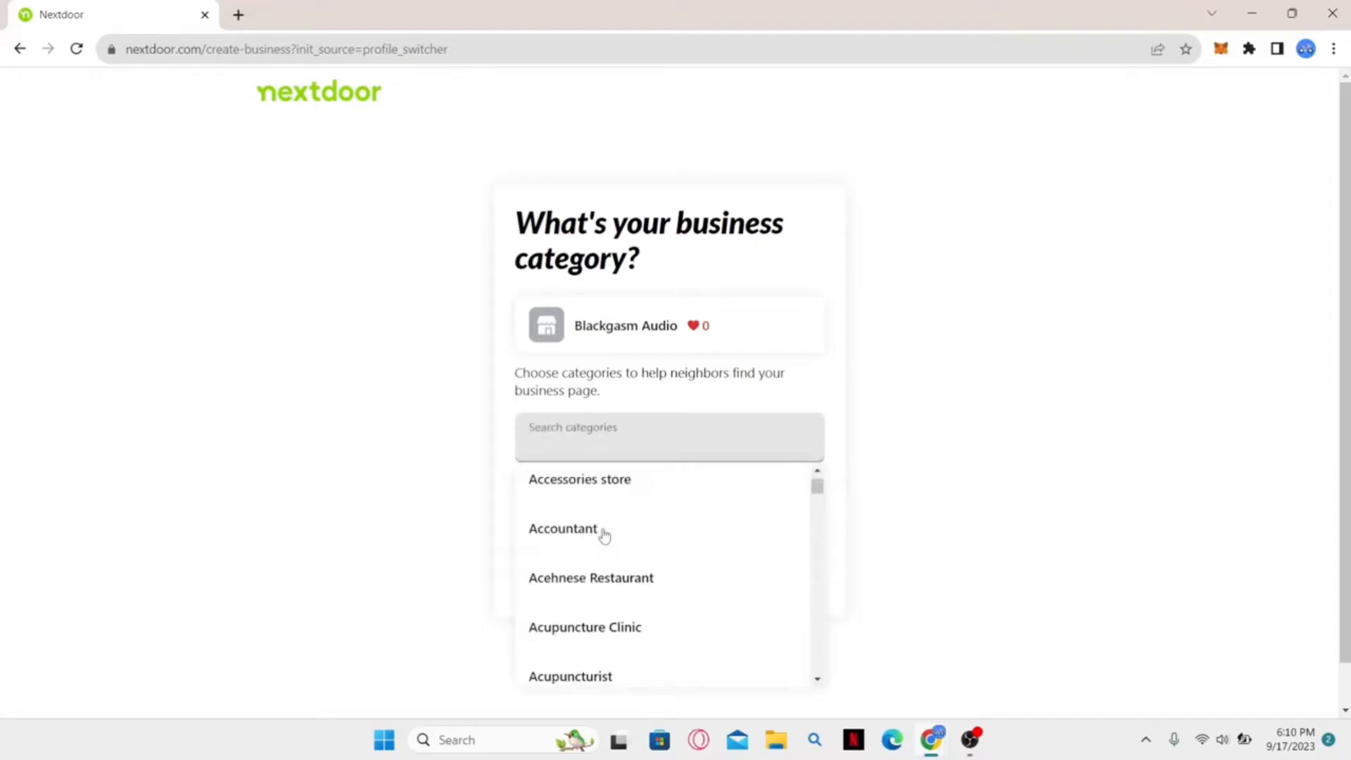
{"action": "scroll", "coordinate": [604, 535], "scroll_direction": "down", "scroll_amount": 3}
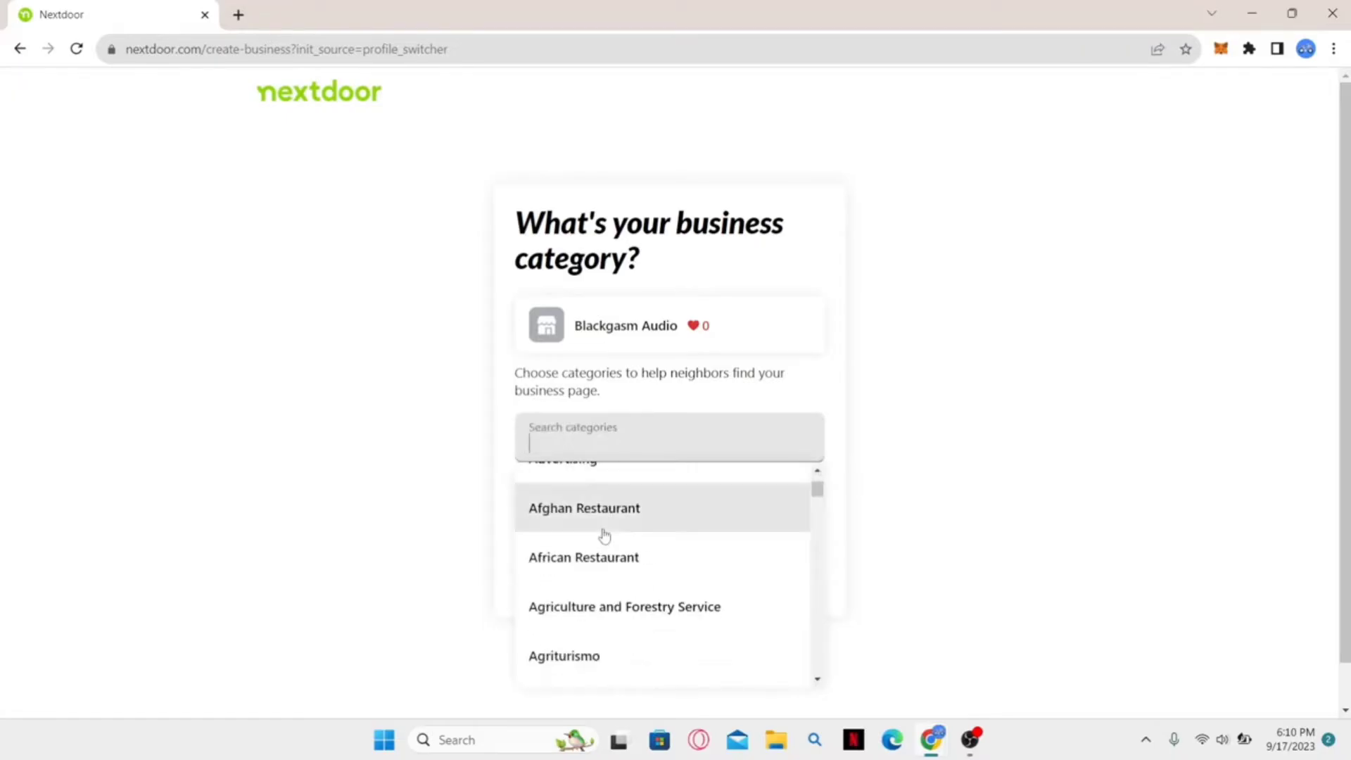
{"action": "scroll", "coordinate": [609, 581], "scroll_direction": "up", "scroll_amount": 1}
{"action": "scroll", "coordinate": [609, 582], "scroll_direction": "up", "scroll_amount": 1}
{"action": "left_click", "coordinate": [637, 556]}
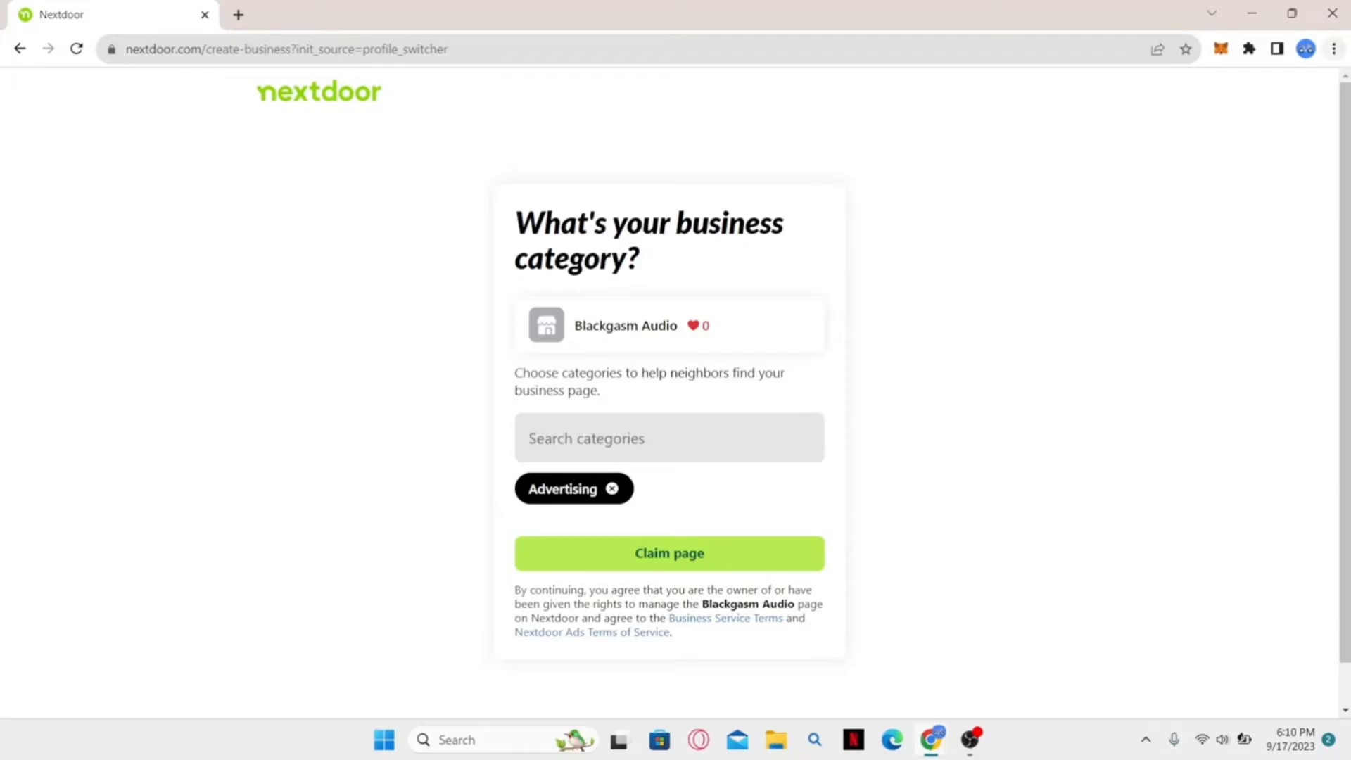
{"action": "left_click", "coordinate": [1333, 12]}
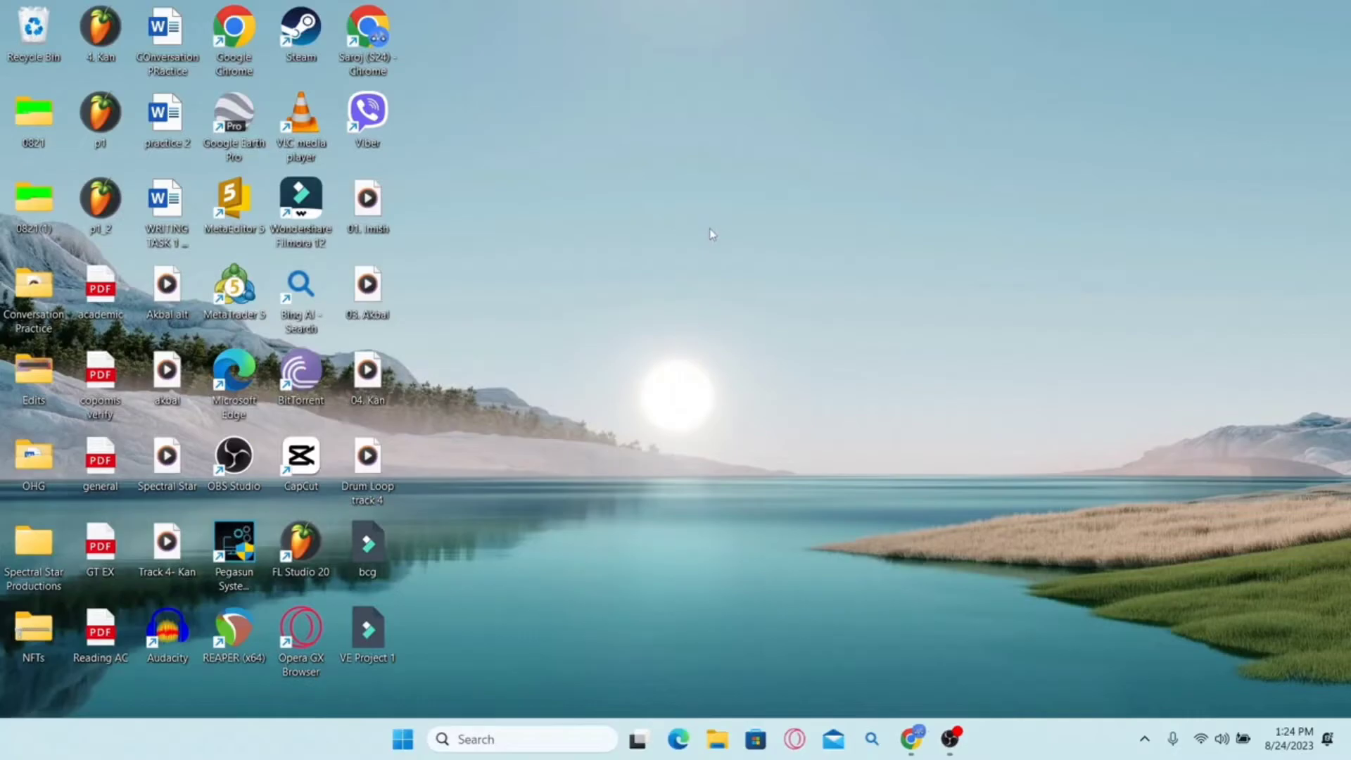
{"action": "double_click", "coordinate": [368, 51]}
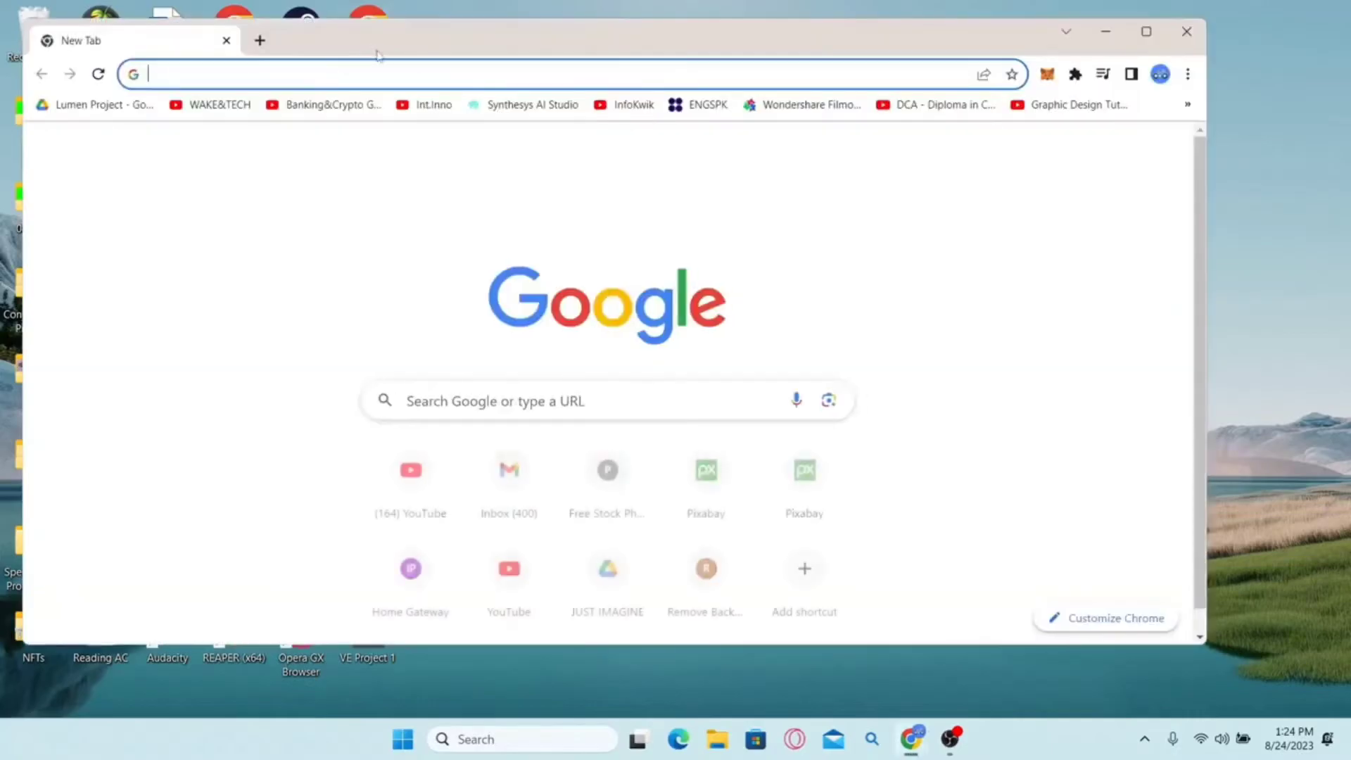
{"action": "double_click", "coordinate": [495, 39]}
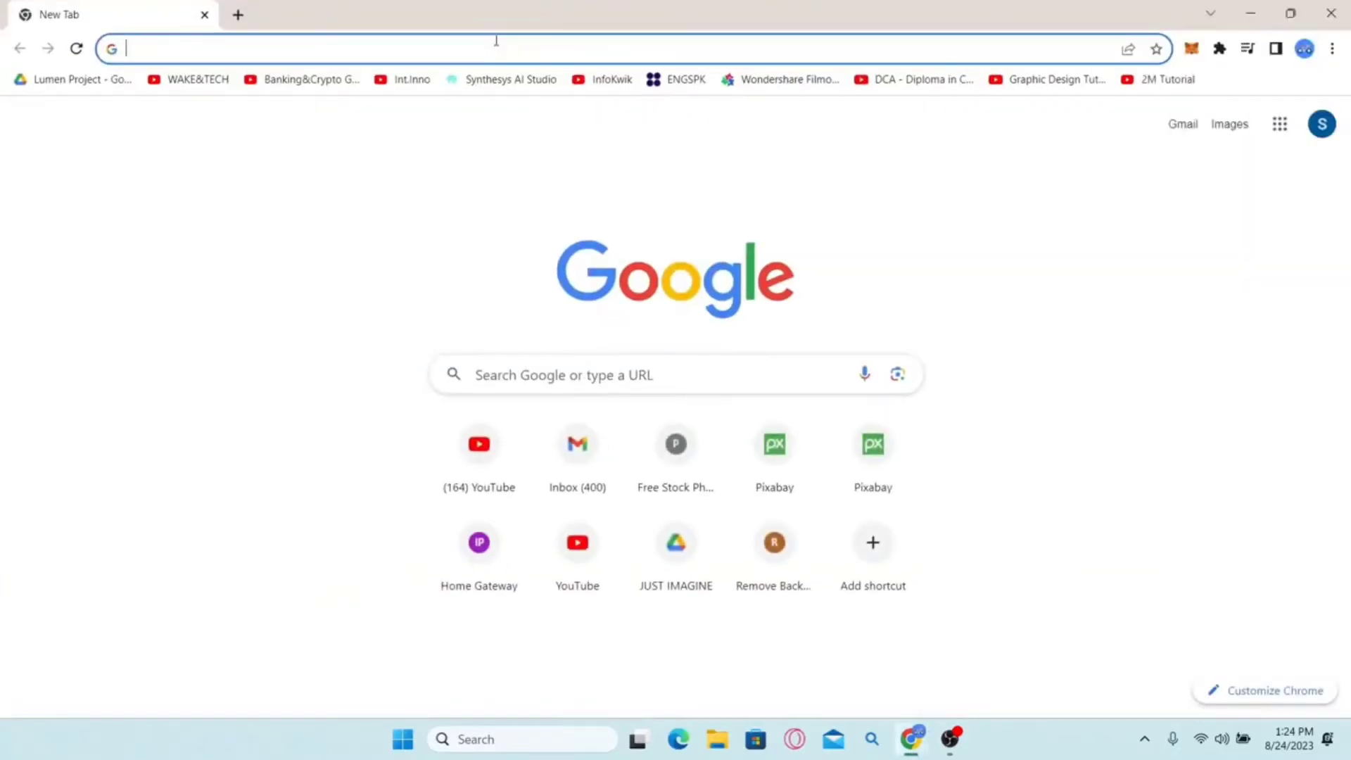
{"action": "type", "text": "https://nextdoor.com/"}
{"action": "key", "text": "Return"}
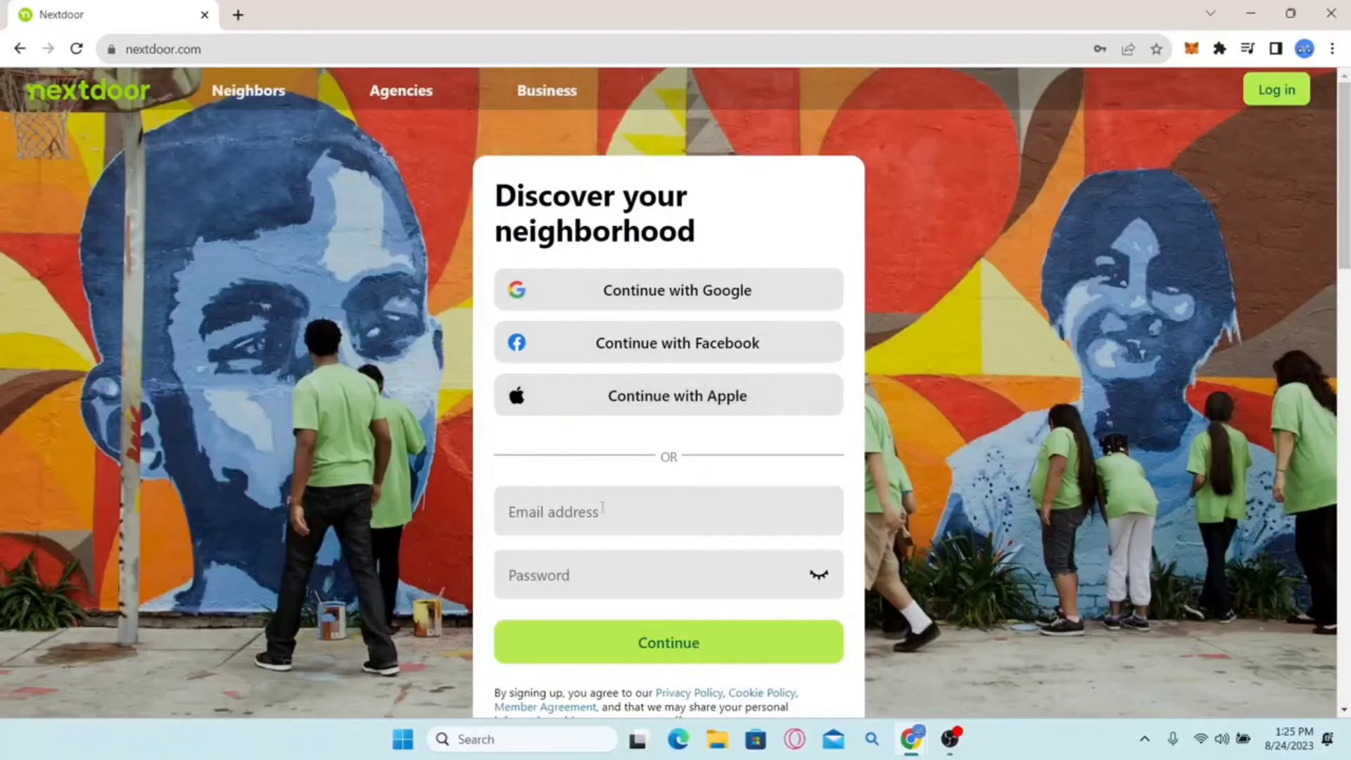
- Fill in the account's email address and password in the Discover your neighborhood form and submit it
{"action": "scroll", "coordinate": [602, 507], "scroll_direction": "down", "scroll_amount": 1}
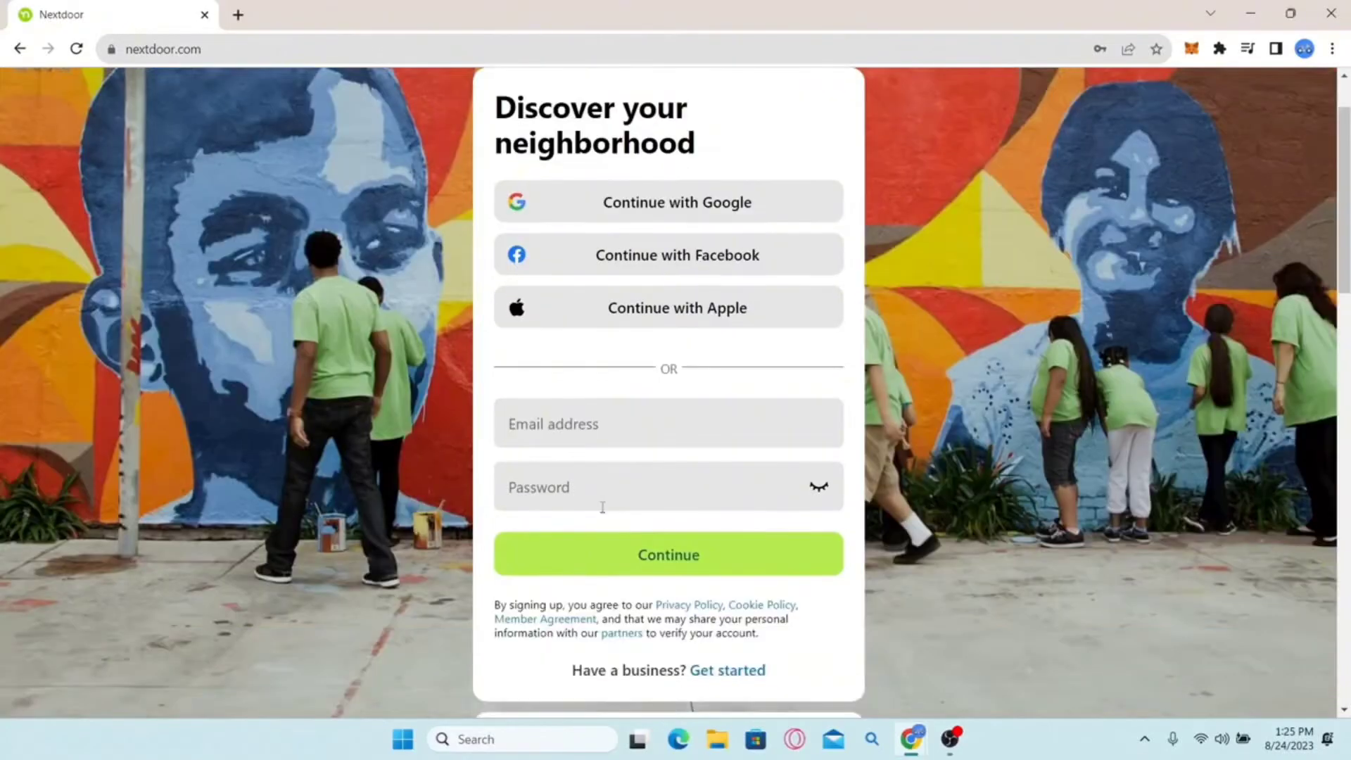
{"action": "left_click", "coordinate": [597, 430]}
{"action": "left_click", "coordinate": [515, 461]}
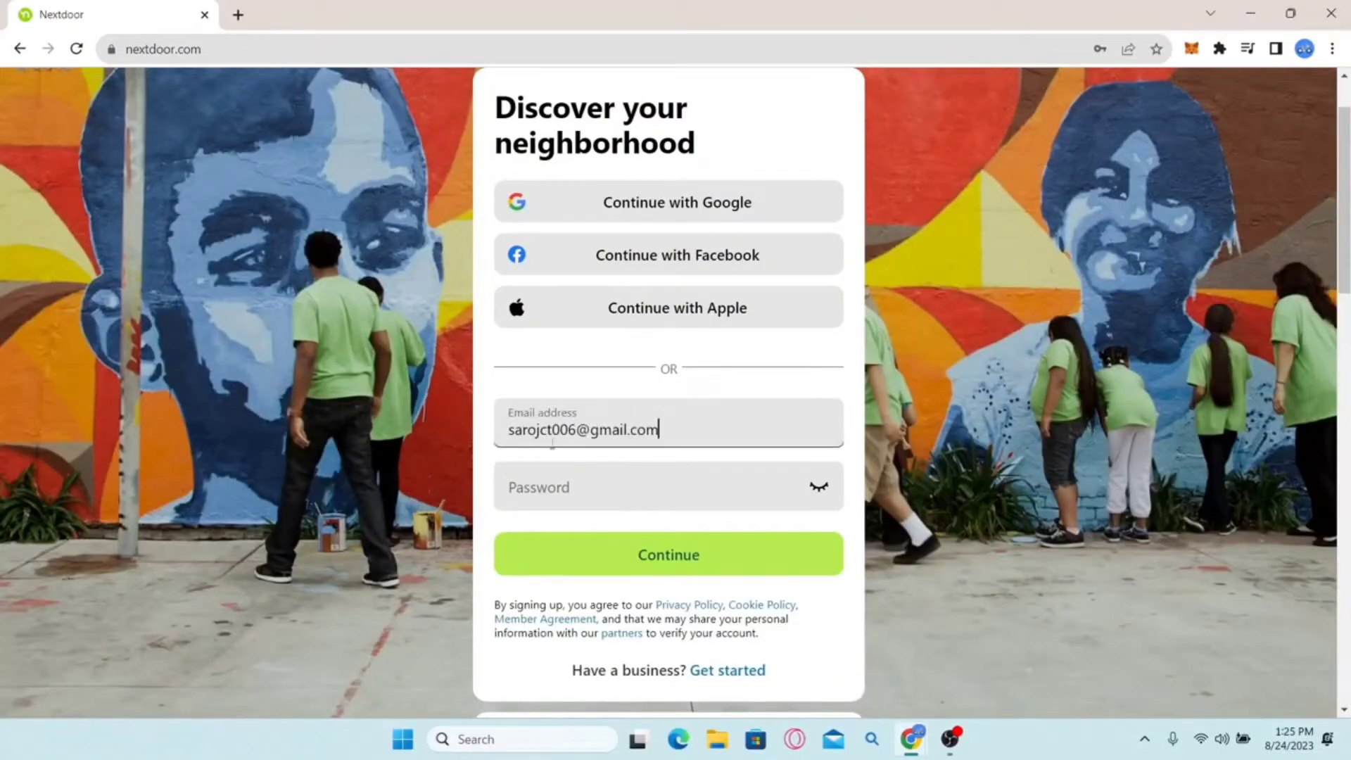
{"action": "left_click", "coordinate": [564, 485]}
{"action": "key", "text": "ctrl+v"}
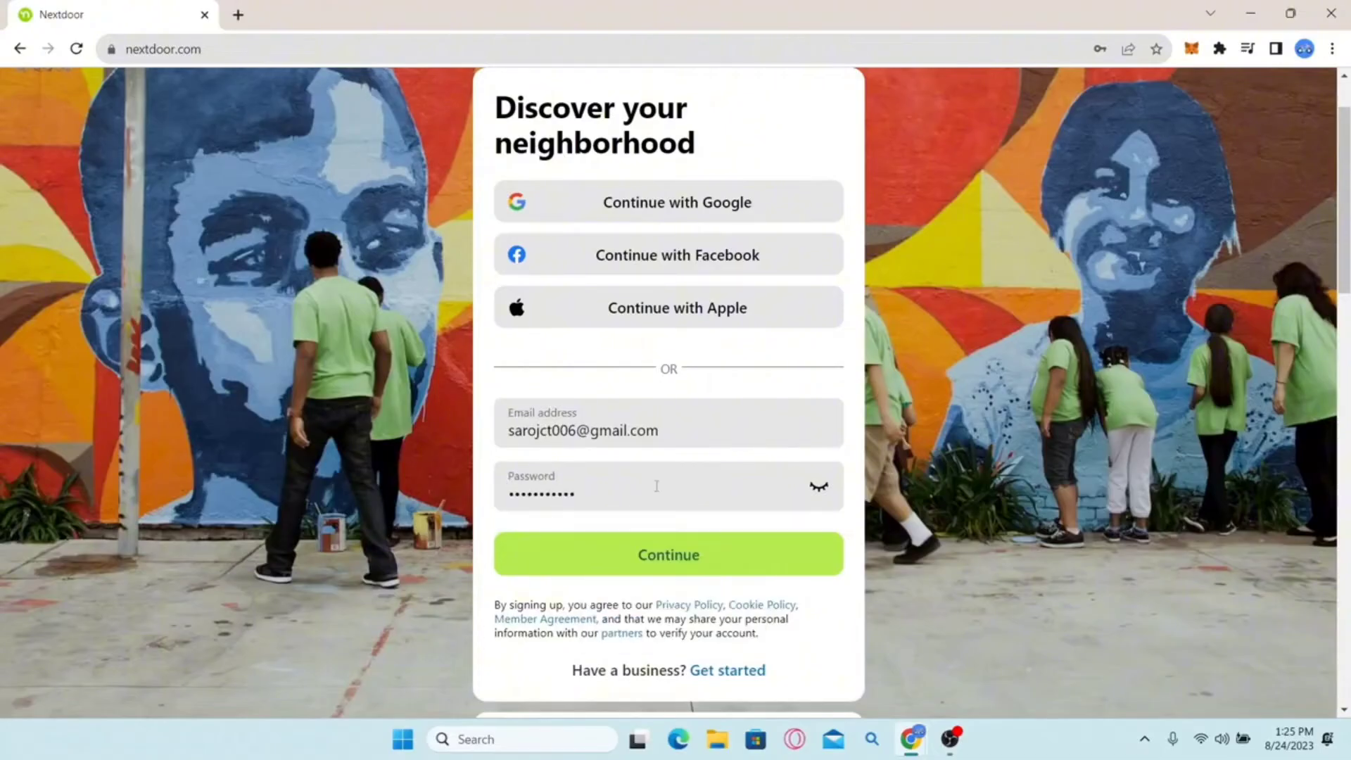
{"action": "left_click", "coordinate": [639, 556]}
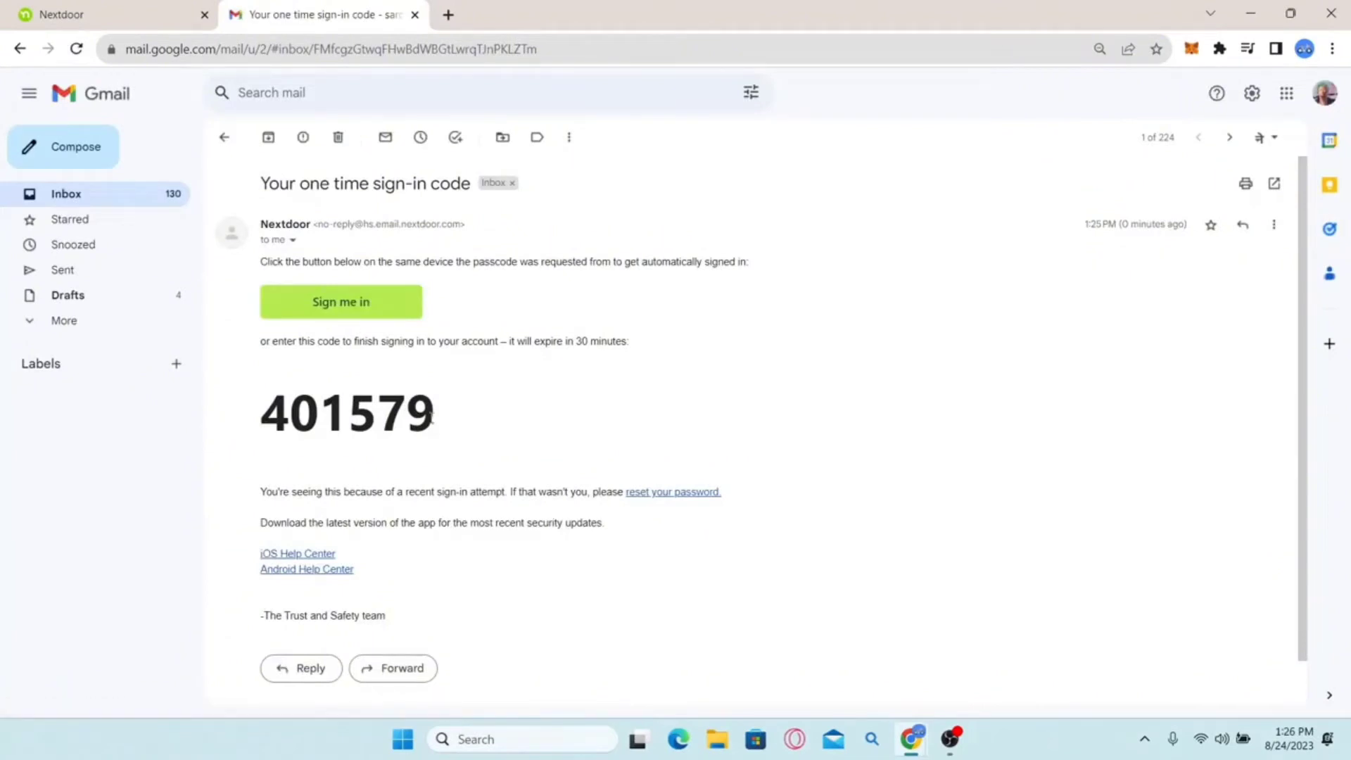
- Copy the one-time sign-in code from the Nextdoor email into the account confirmation form, and sign in through the email's Sign me in link
{"action": "left_click_drag", "start_coordinate": [440, 421], "coordinate": [282, 421]}
{"action": "right_click", "coordinate": [283, 421]}
{"action": "left_click", "coordinate": [302, 437]}
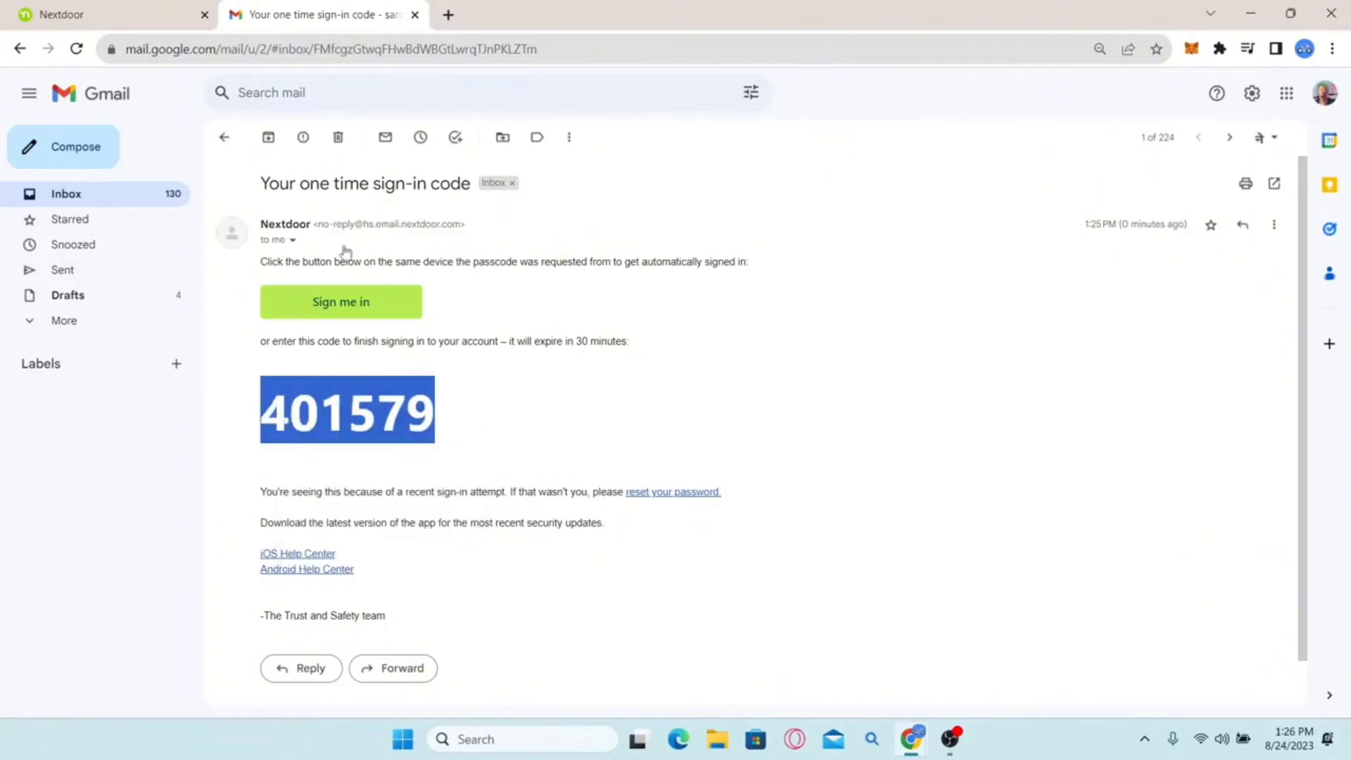
{"action": "left_click", "coordinate": [82, 8]}
{"action": "left_click", "coordinate": [552, 293]}
{"action": "right_click", "coordinate": [553, 294]}
{"action": "left_click", "coordinate": [604, 437]}
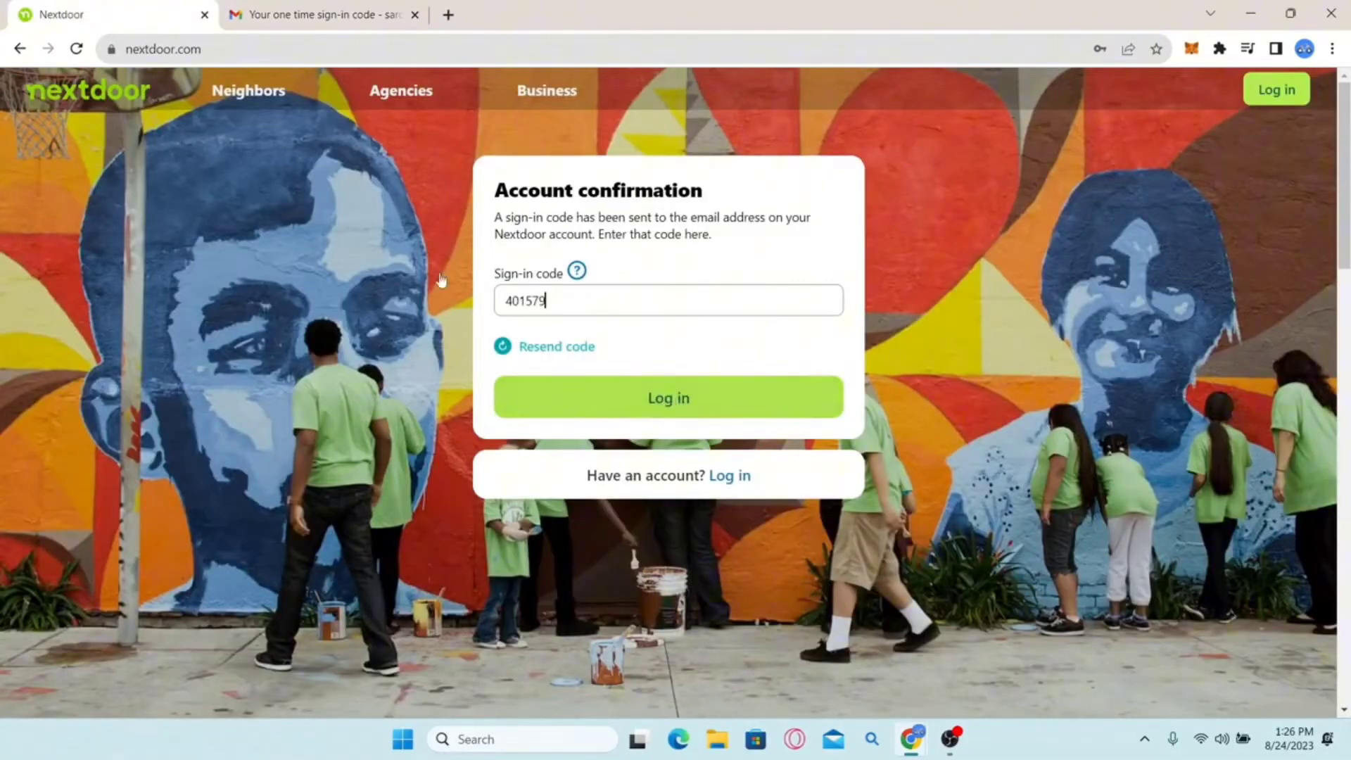
{"action": "left_click", "coordinate": [264, 8]}
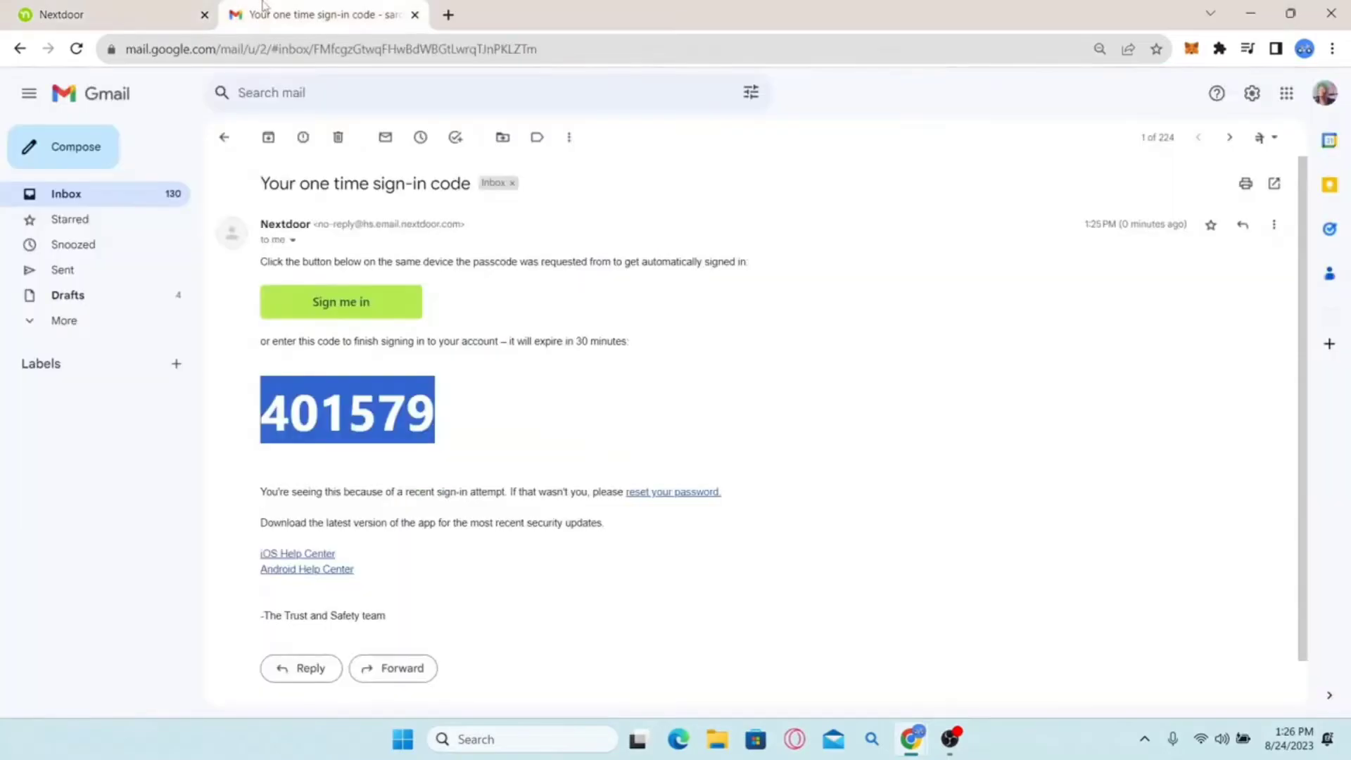
{"action": "left_click", "coordinate": [346, 312]}
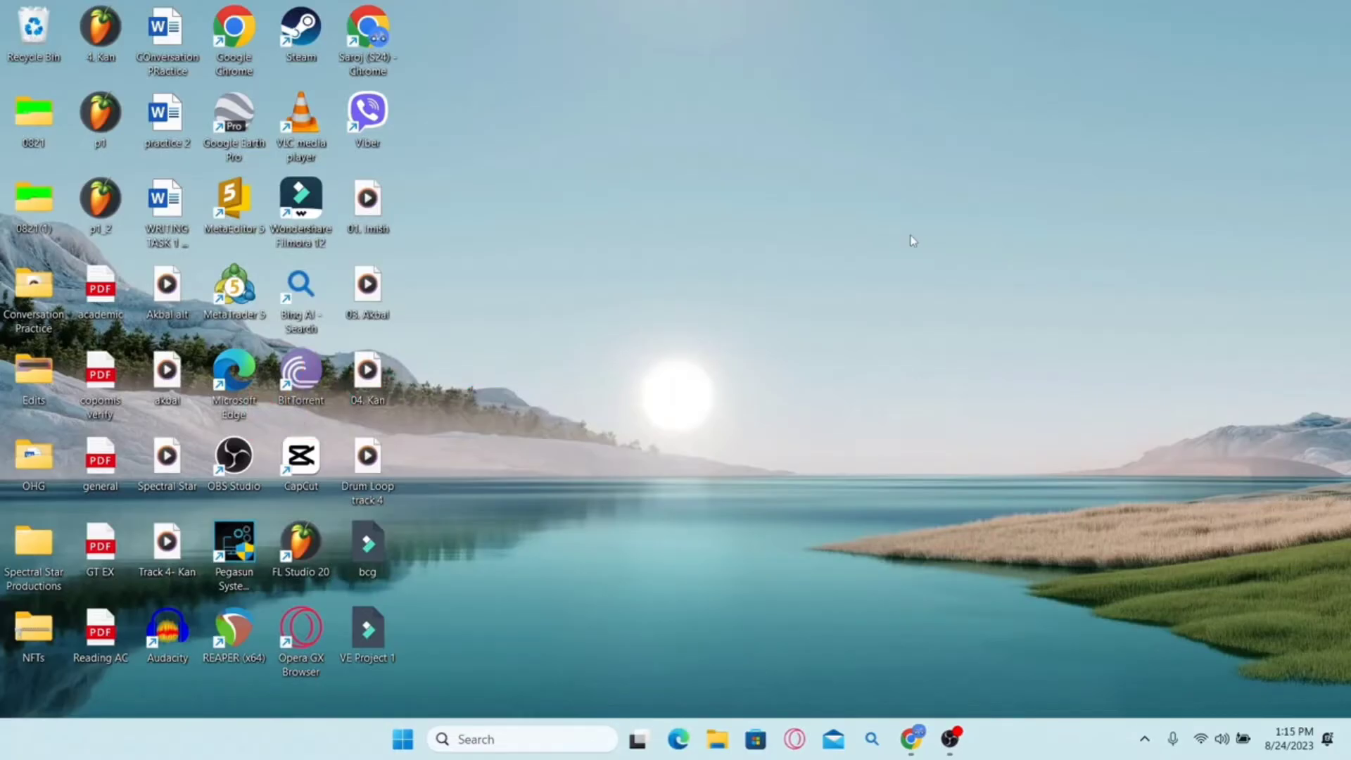
{"action": "double_click", "coordinate": [359, 55]}
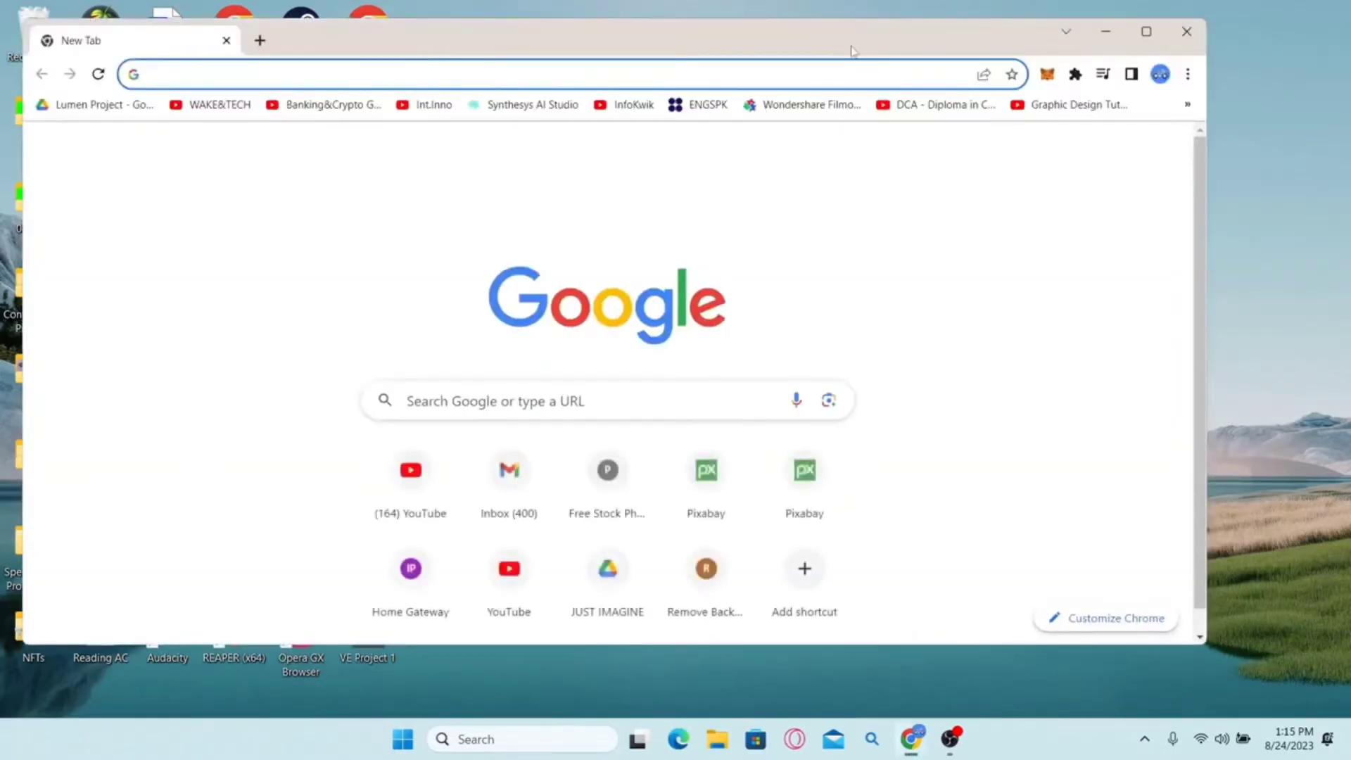
{"action": "double_click", "coordinate": [857, 41]}
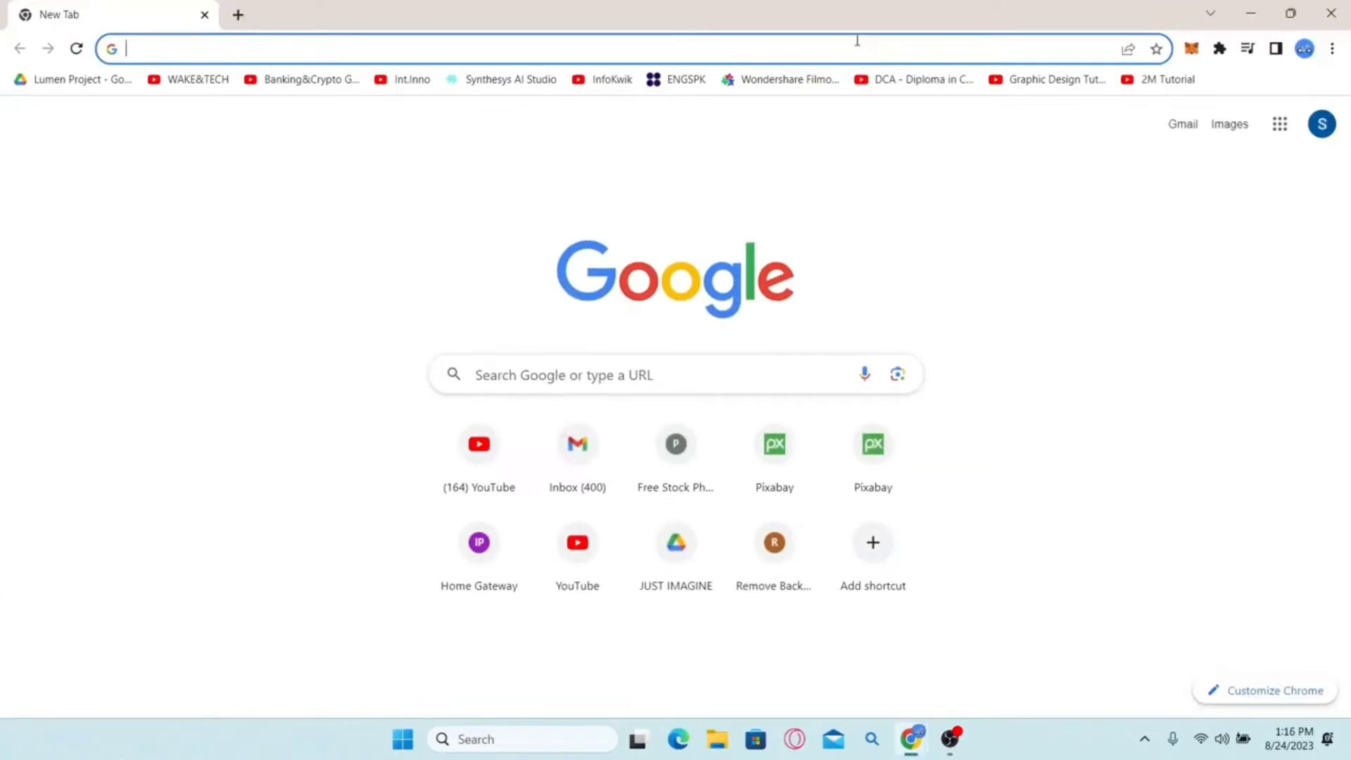
{"action": "key", "text": "ctrl+v"}
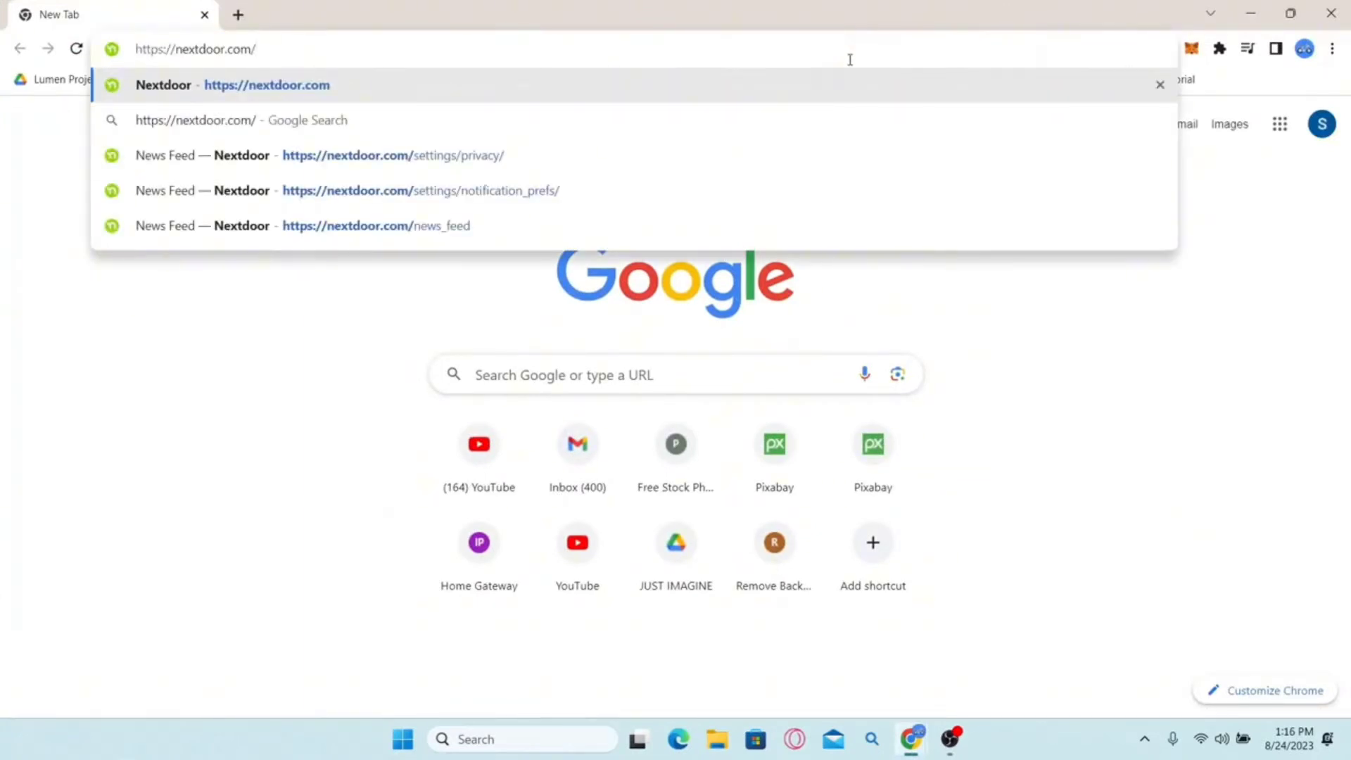
{"action": "key", "text": "Return"}
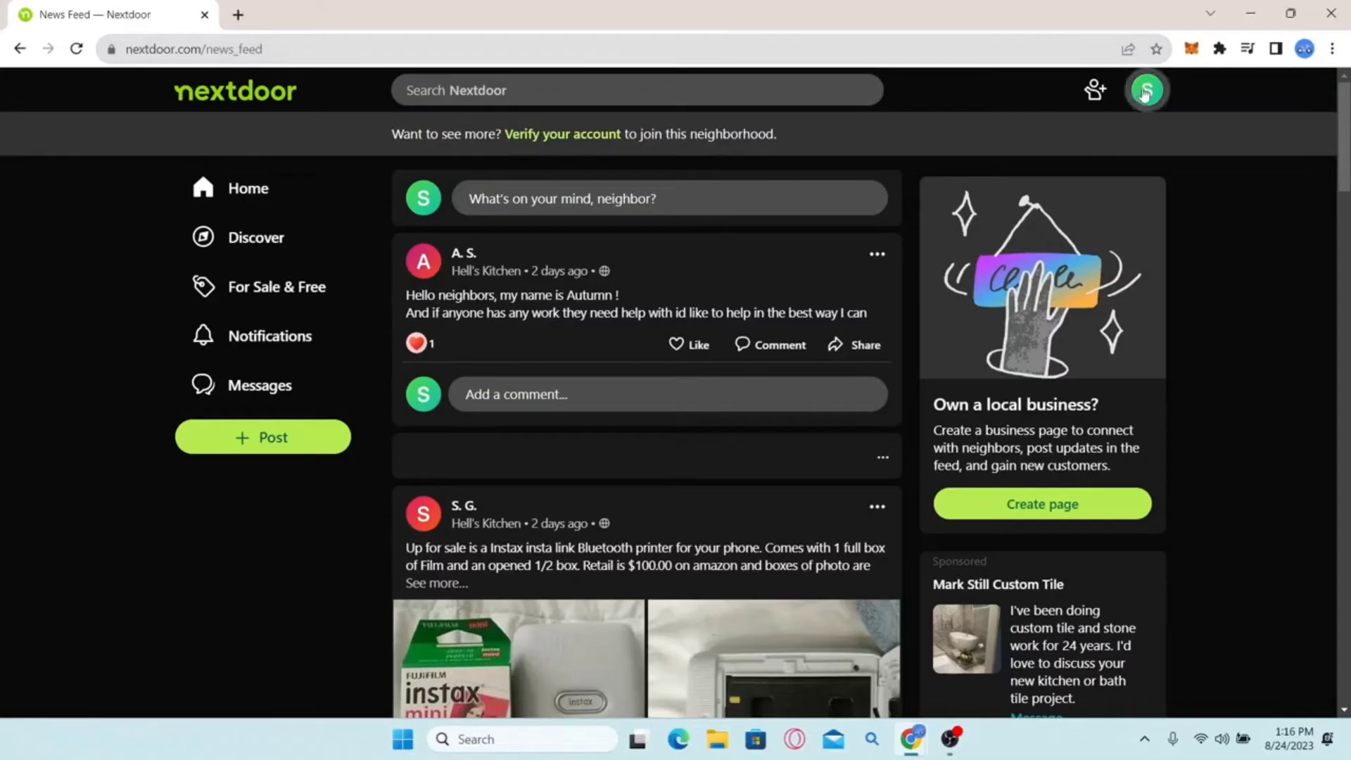
- Go to the Nextdoor account settings from the profile options and open the password change
{"action": "left_click", "coordinate": [1145, 93]}
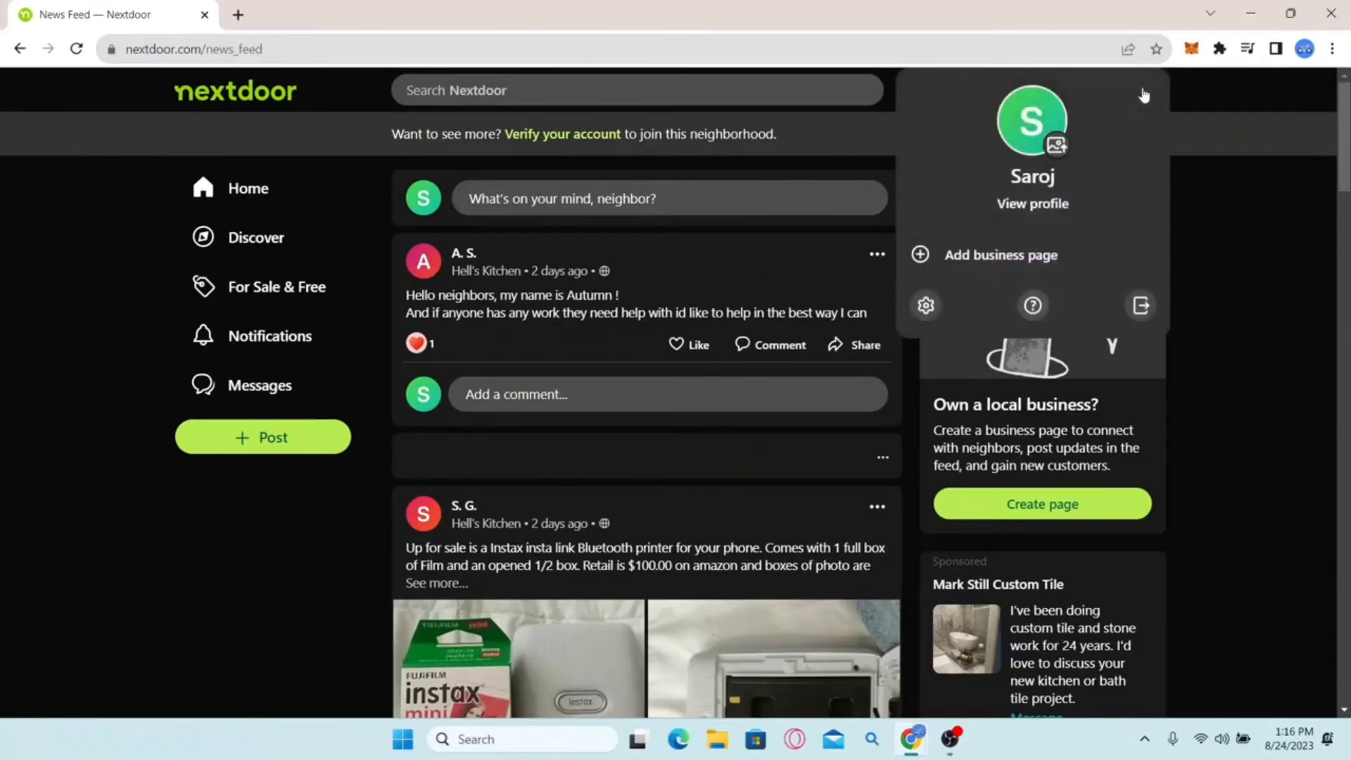
{"action": "left_click", "coordinate": [929, 316]}
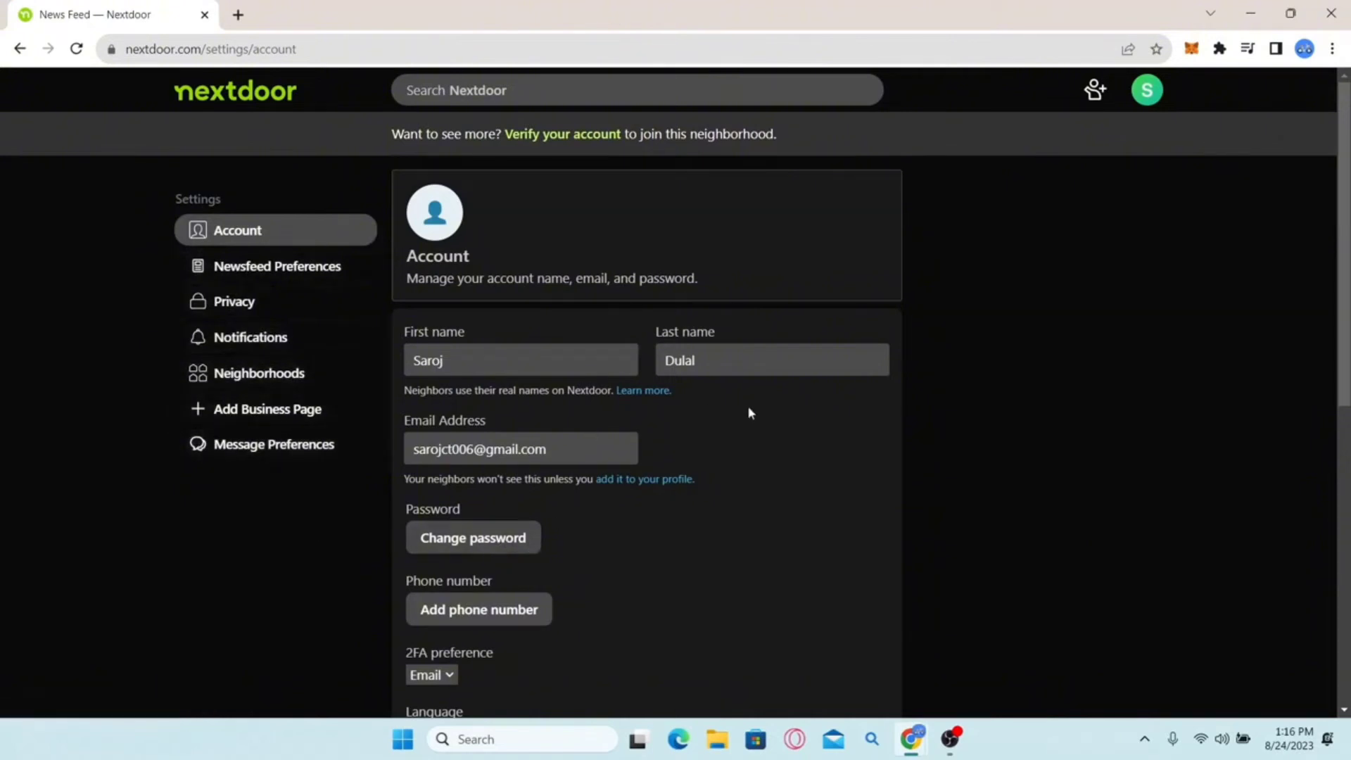
{"action": "scroll", "coordinate": [752, 416], "scroll_direction": "down", "scroll_amount": 1}
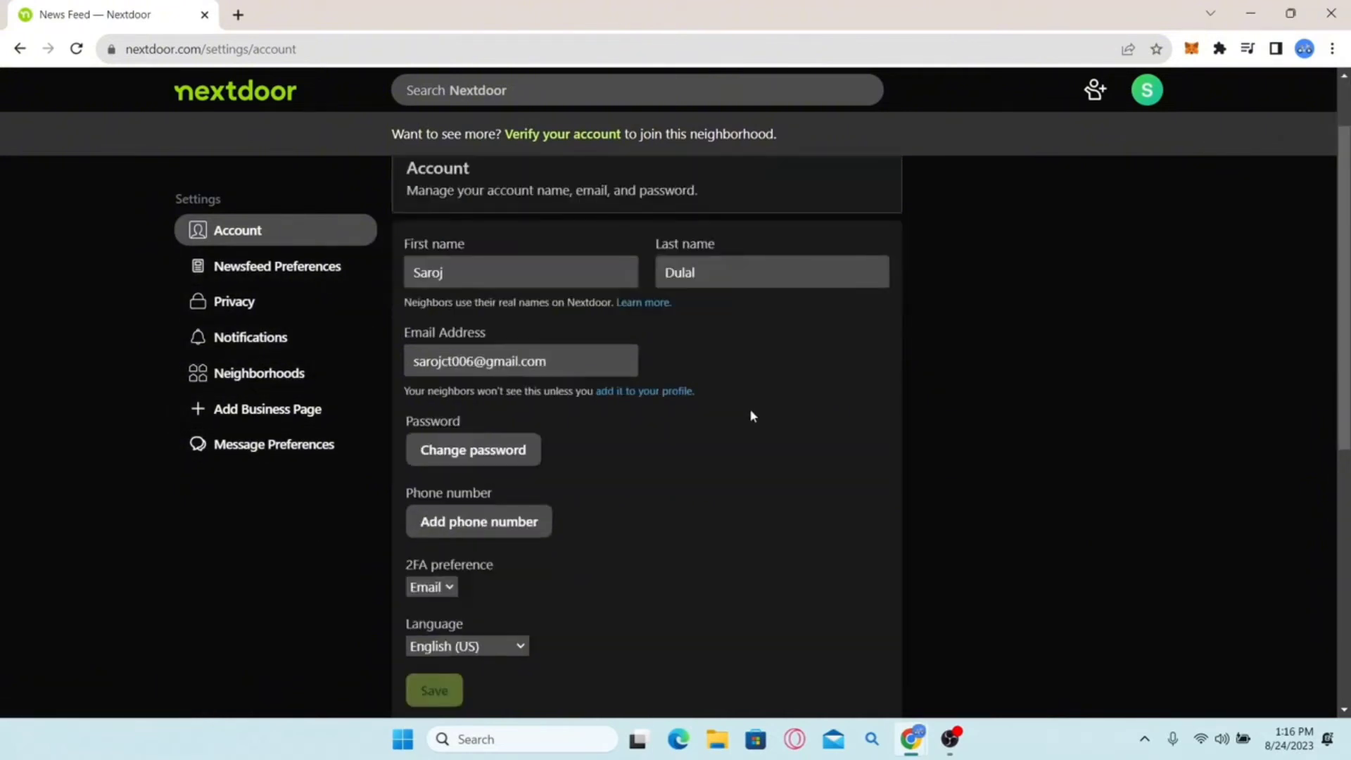
{"action": "left_click", "coordinate": [476, 453]}
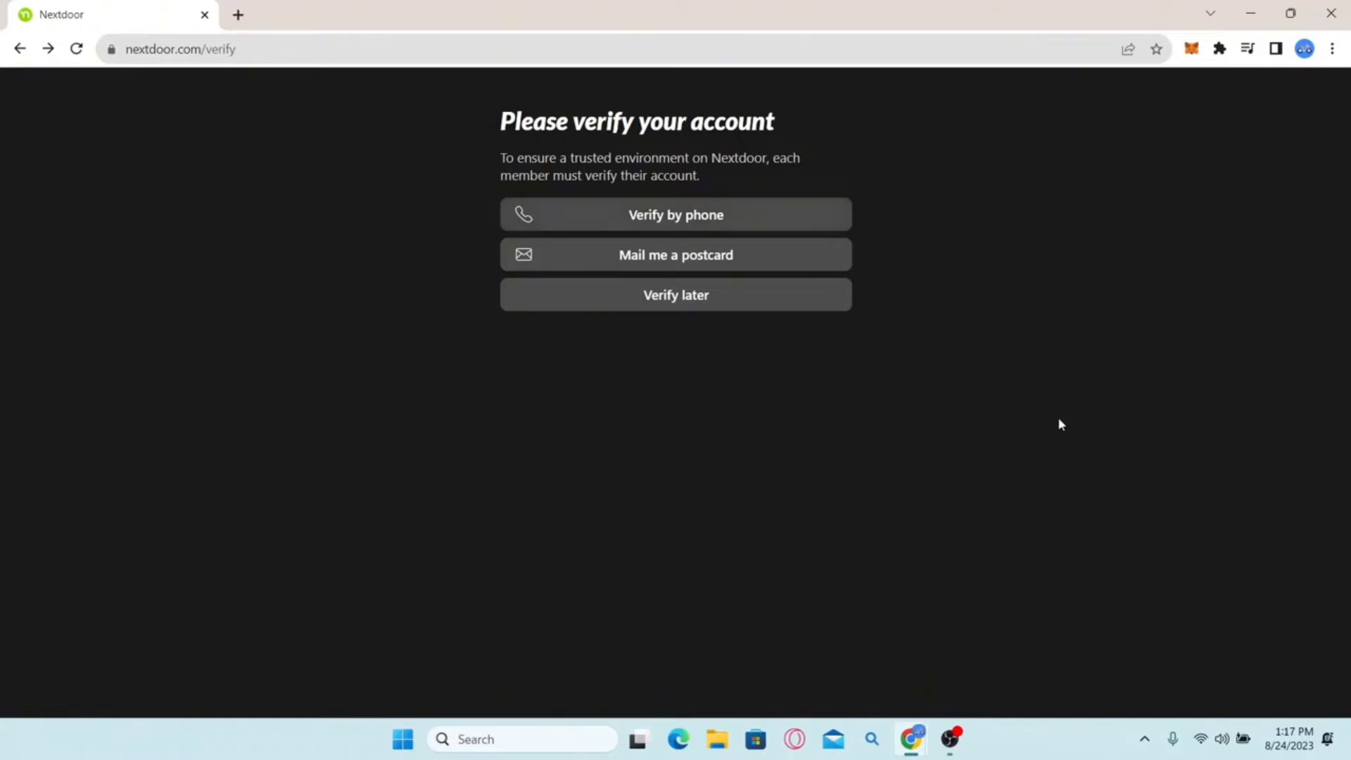
- Leave the account verification page and load nextdoor.com from a new tab page
{"action": "left_click", "coordinate": [20, 50]}
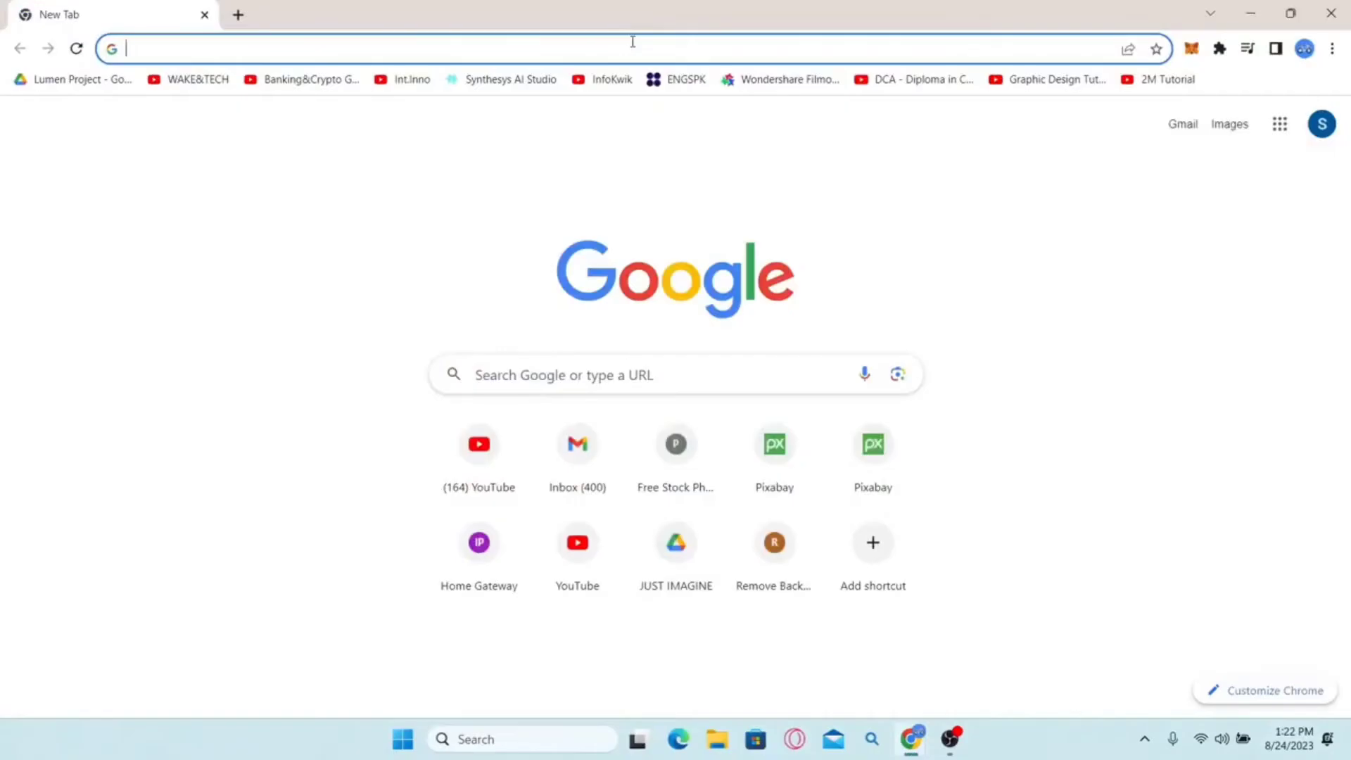
{"action": "type", "text": "ne"}
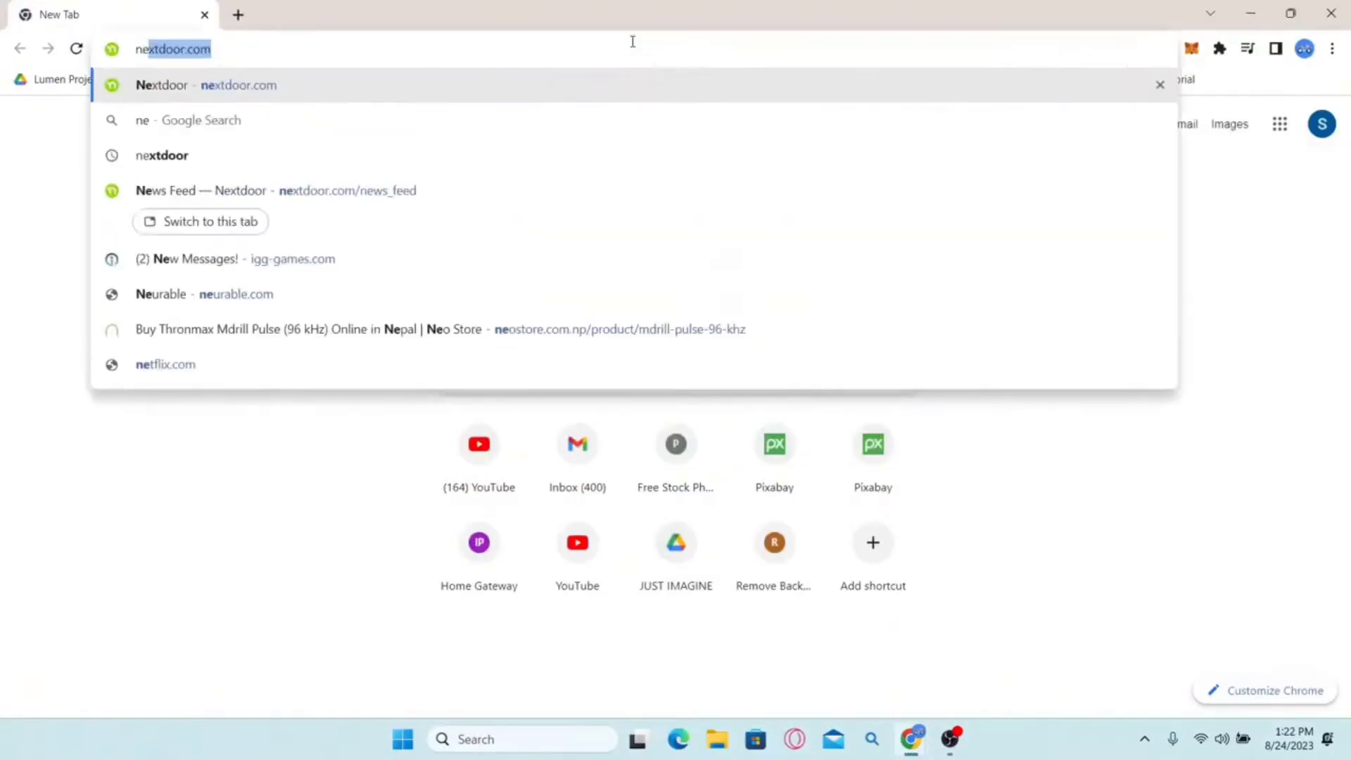
{"action": "type", "text": "xtdoor.com"}
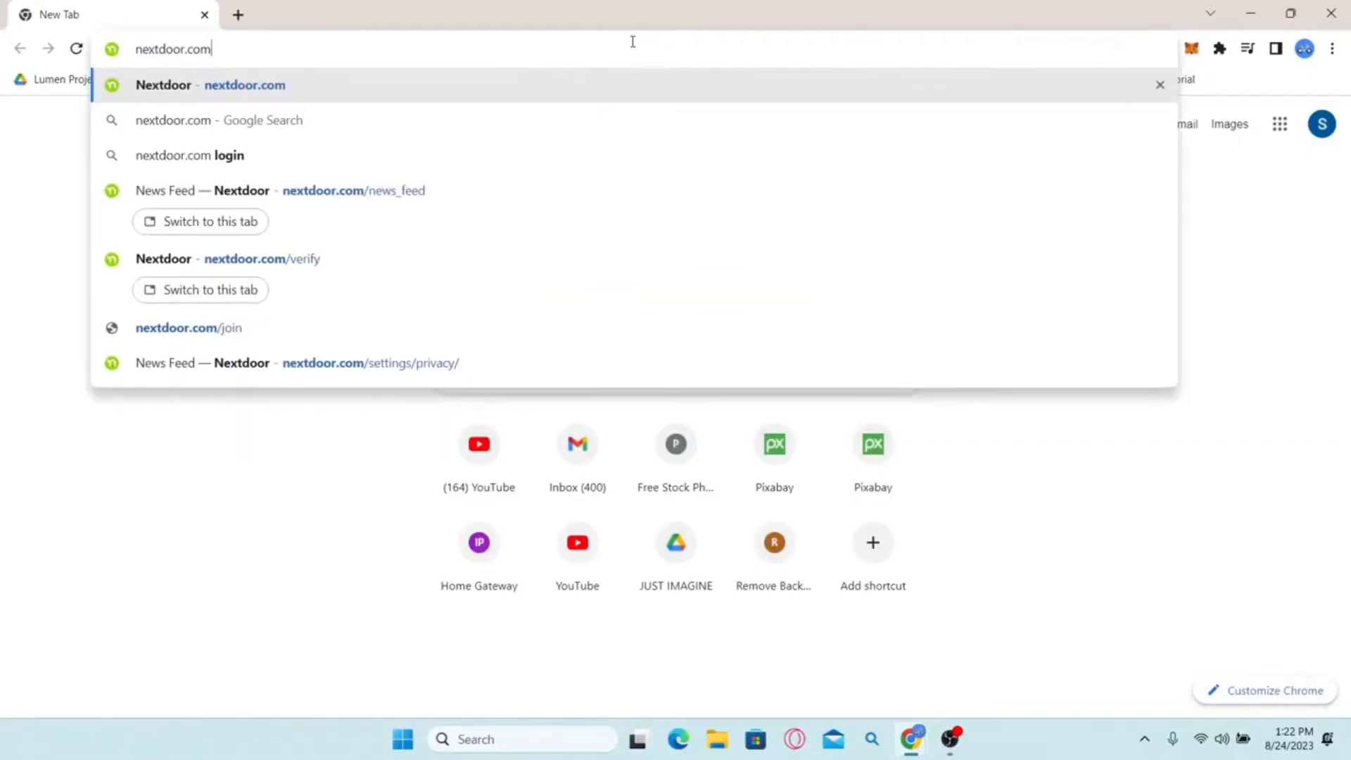
{"action": "key", "text": "Return"}
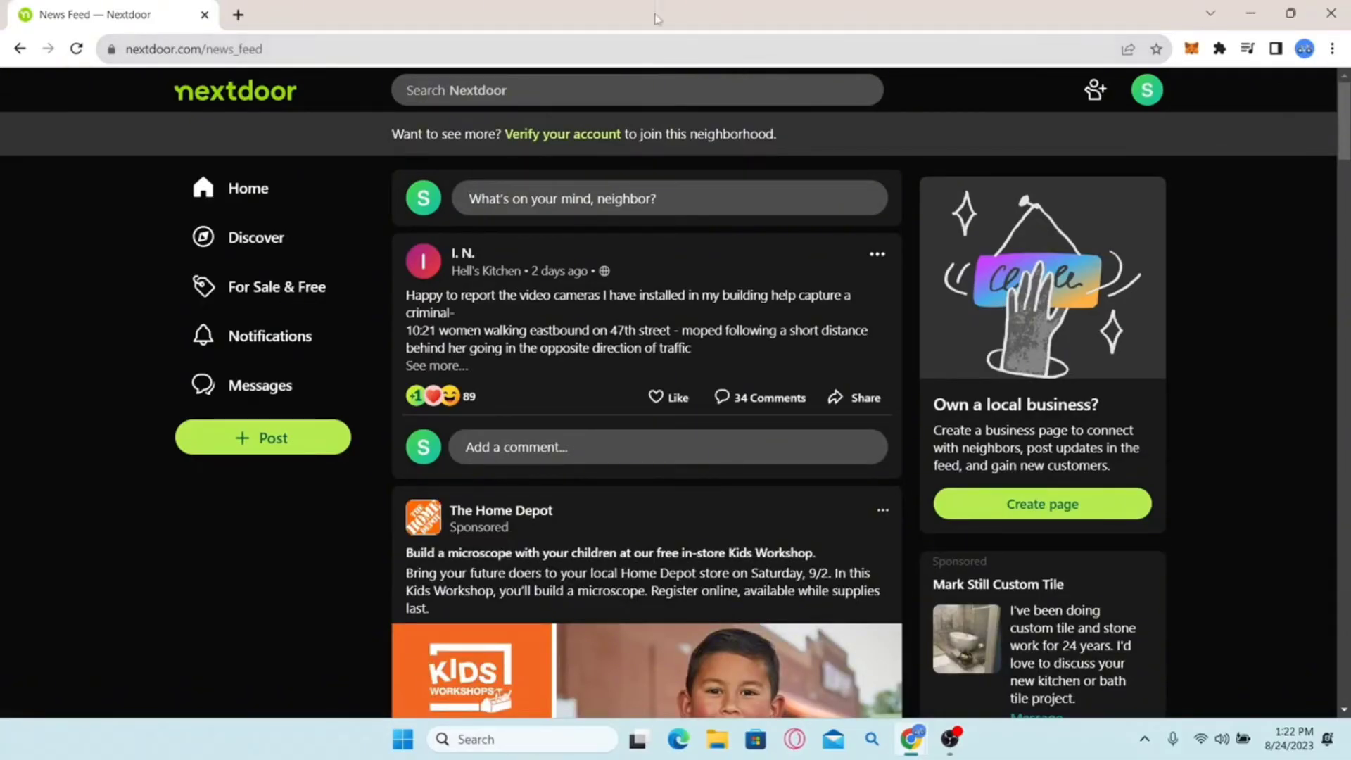
- Look through the neighborhood posts in the news feed and return to the start of the feed
{"action": "scroll", "coordinate": [614, 347], "scroll_direction": "down", "scroll_amount": 5}
{"action": "scroll", "coordinate": [613, 347], "scroll_direction": "down", "scroll_amount": 10}
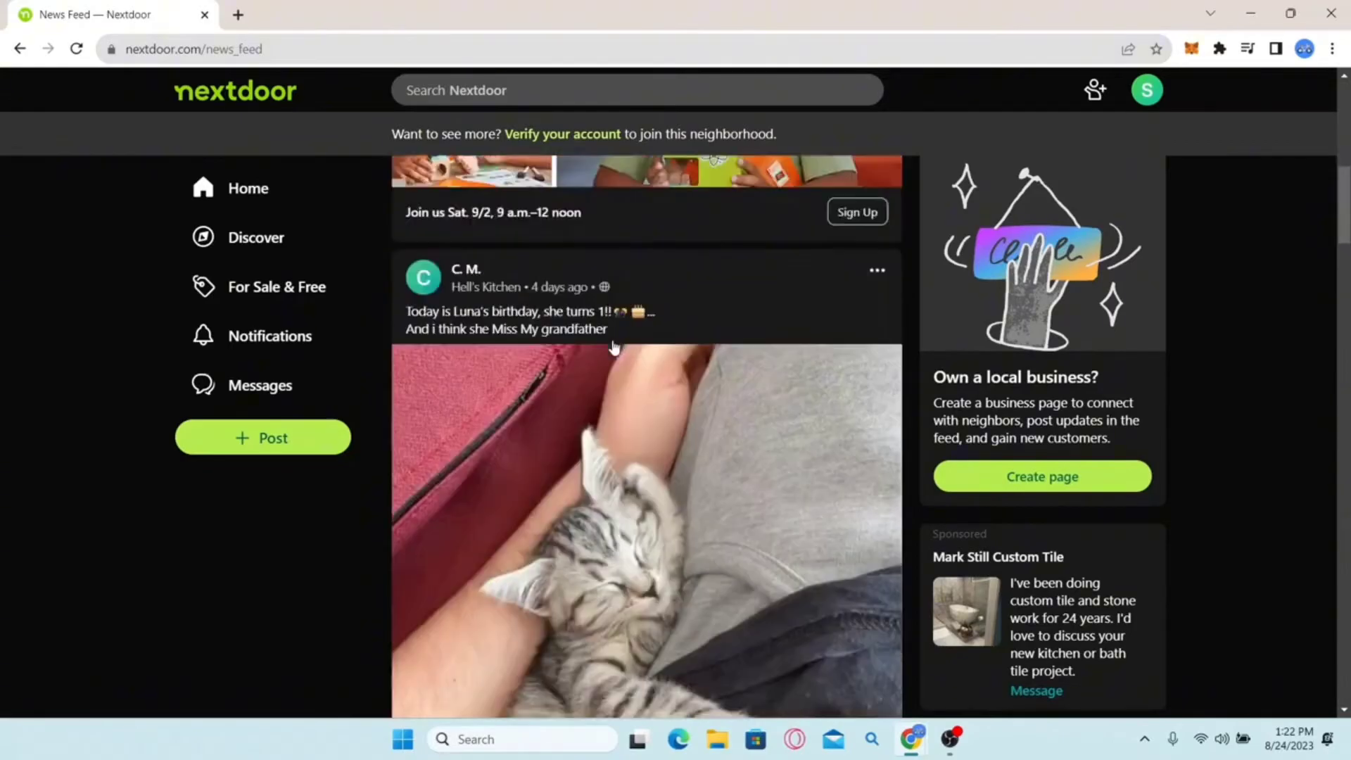
{"action": "scroll", "coordinate": [614, 347], "scroll_direction": "down", "scroll_amount": 8}
{"action": "scroll", "coordinate": [613, 347], "scroll_direction": "up", "scroll_amount": 13}
{"action": "scroll", "coordinate": [614, 347], "scroll_direction": "up", "scroll_amount": 10}
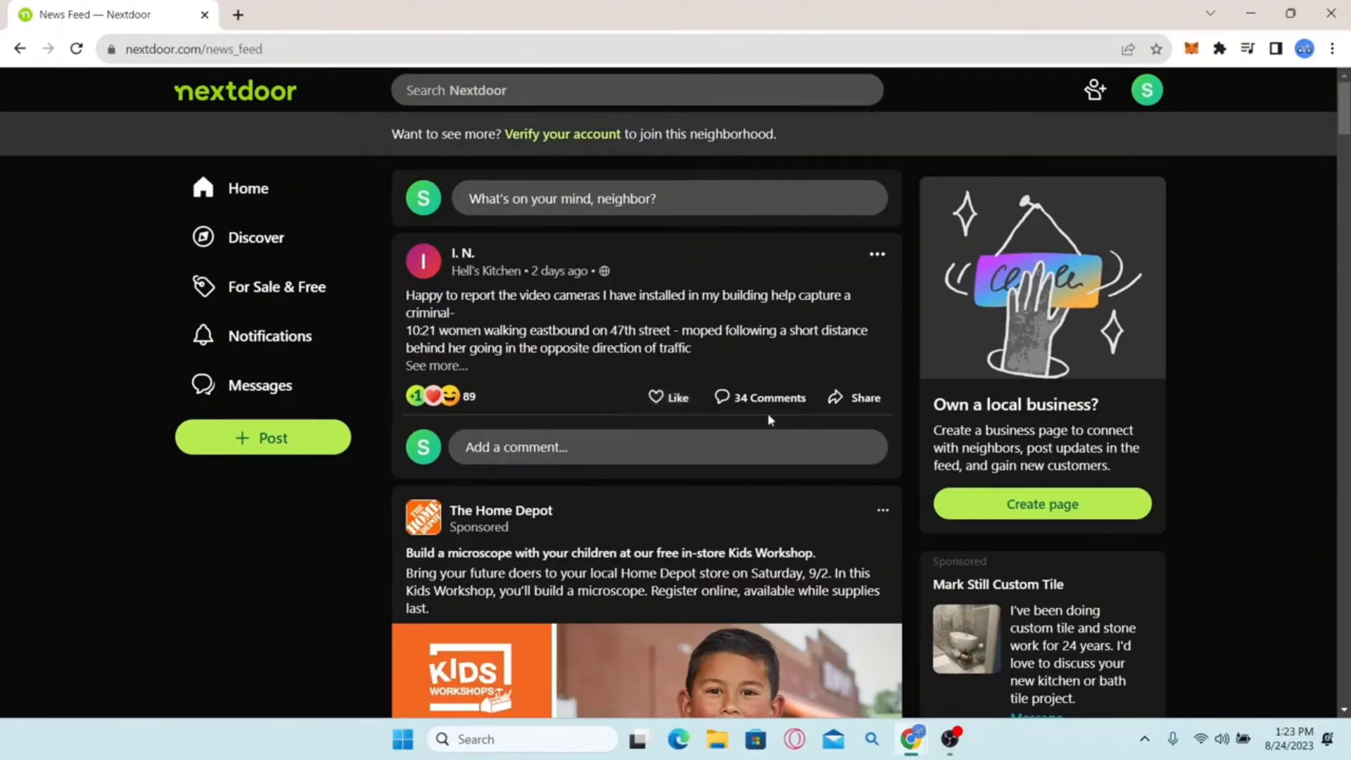
{"action": "scroll", "coordinate": [815, 437], "scroll_direction": "down", "scroll_amount": 10}
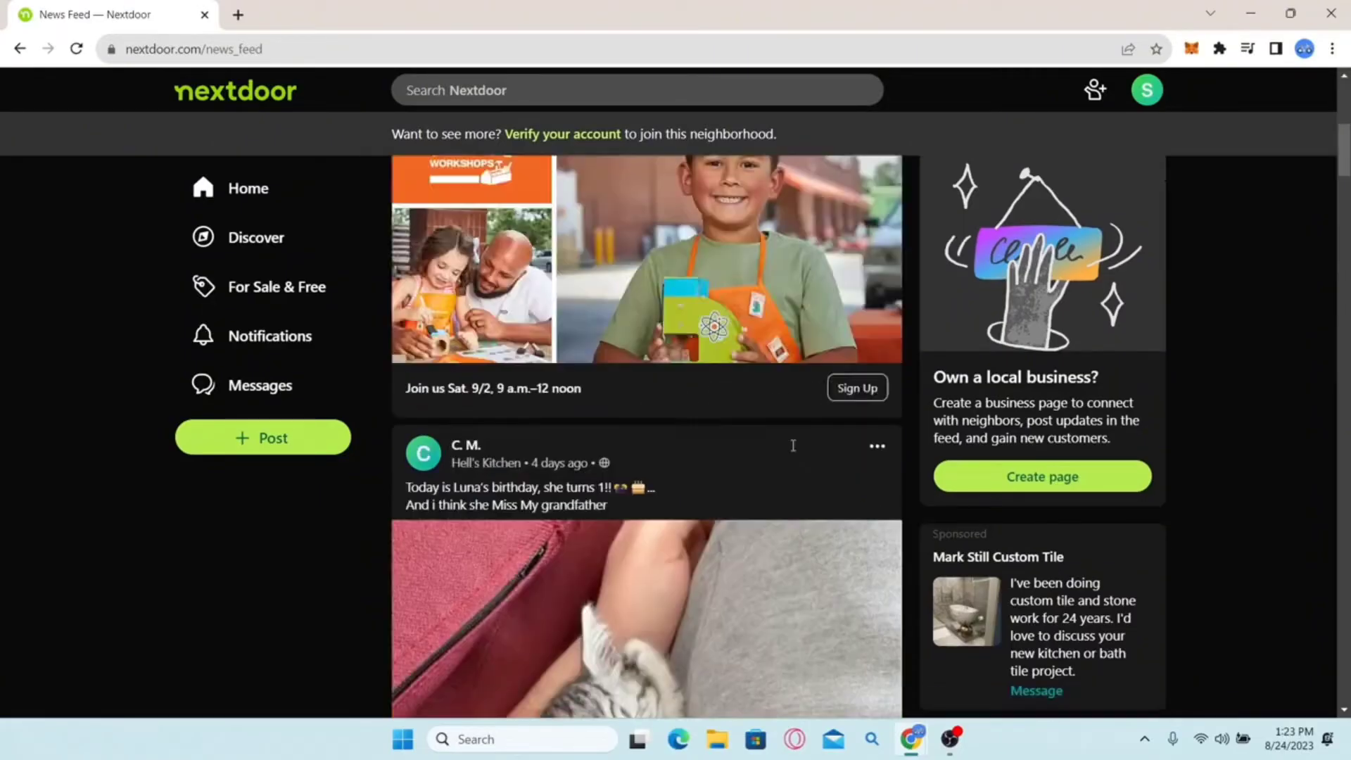
{"action": "scroll", "coordinate": [784, 456], "scroll_direction": "up", "scroll_amount": 10}
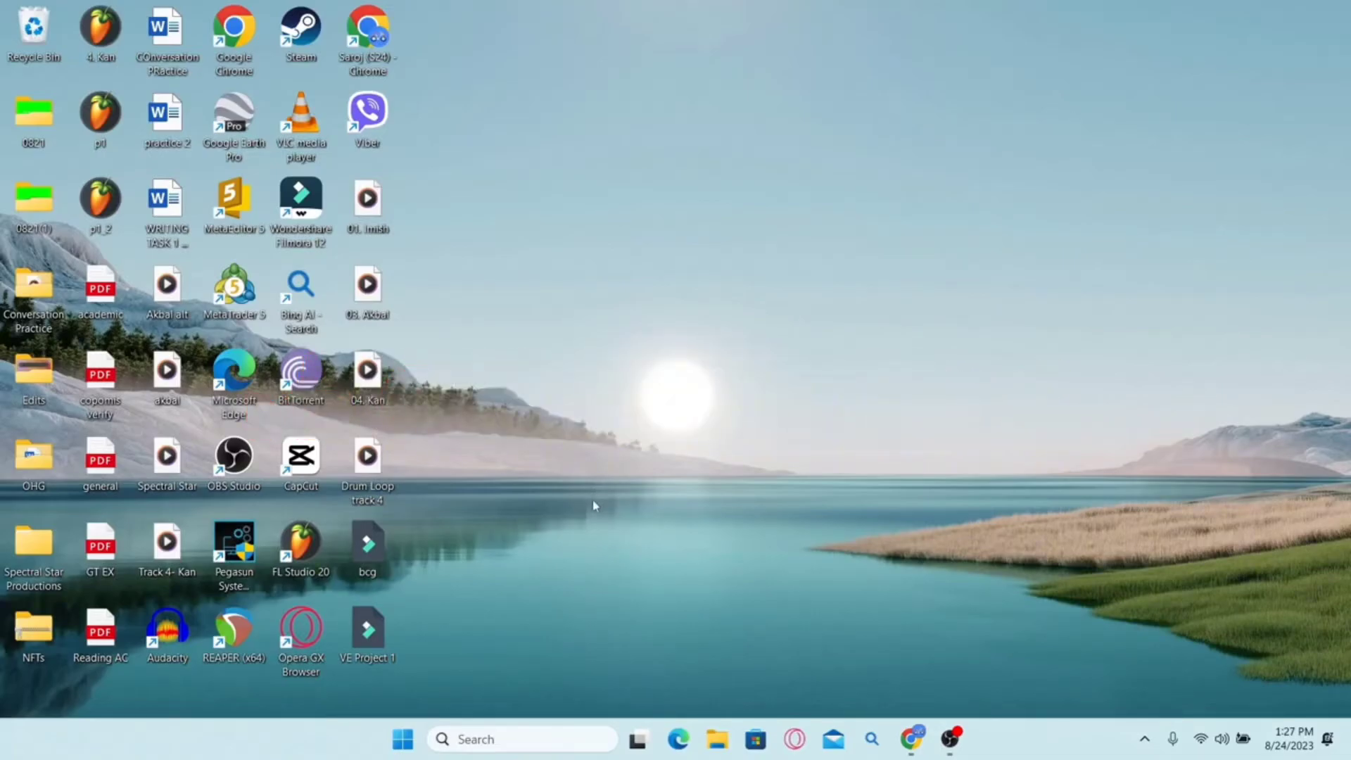
- Open Chrome from the desktop, maximize it, and visit nextdoor.com
{"action": "double_click", "coordinate": [376, 55]}
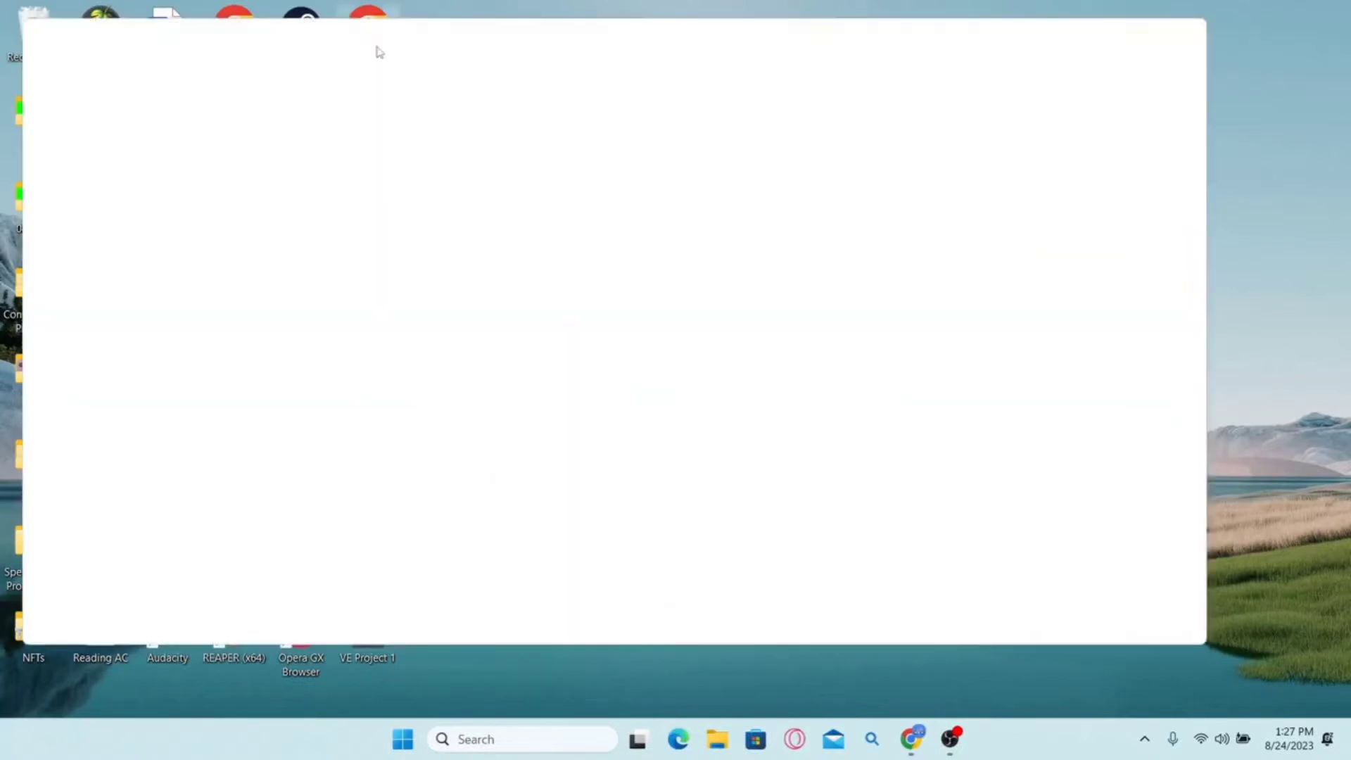
{"action": "double_click", "coordinate": [664, 42]}
{"action": "type", "text": "nextdoor.com"}
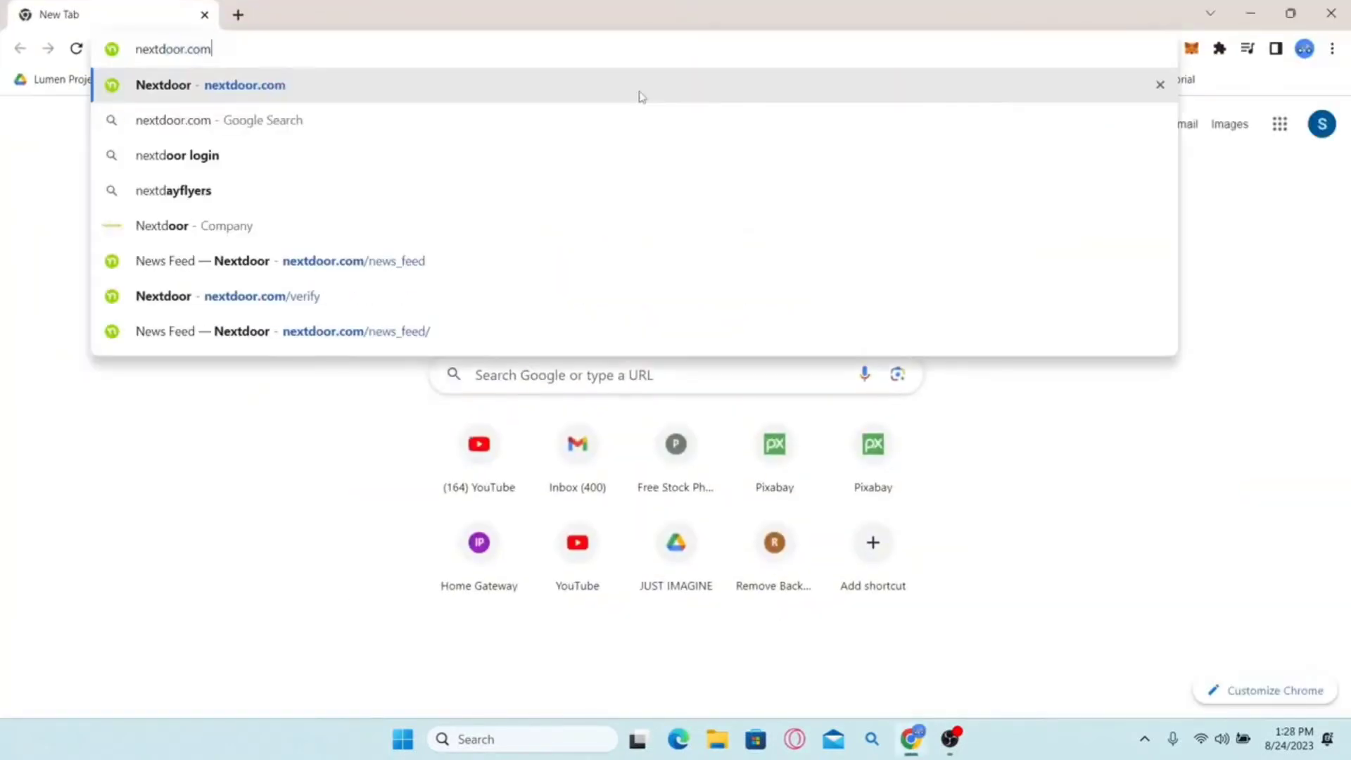
{"action": "left_click", "coordinate": [642, 96]}
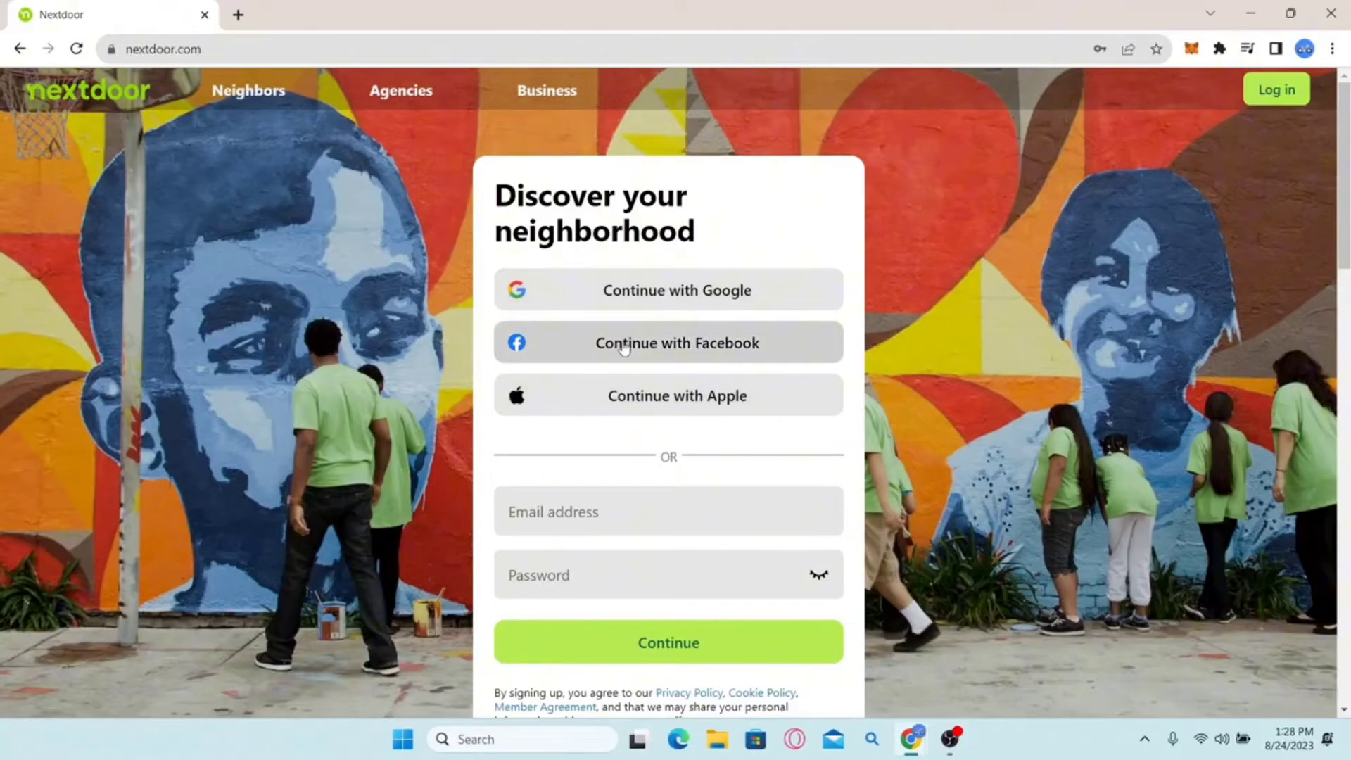
- Try to continue into Nextdoor with the account's email address and password
{"action": "scroll", "coordinate": [623, 341], "scroll_direction": "down", "scroll_amount": 1}
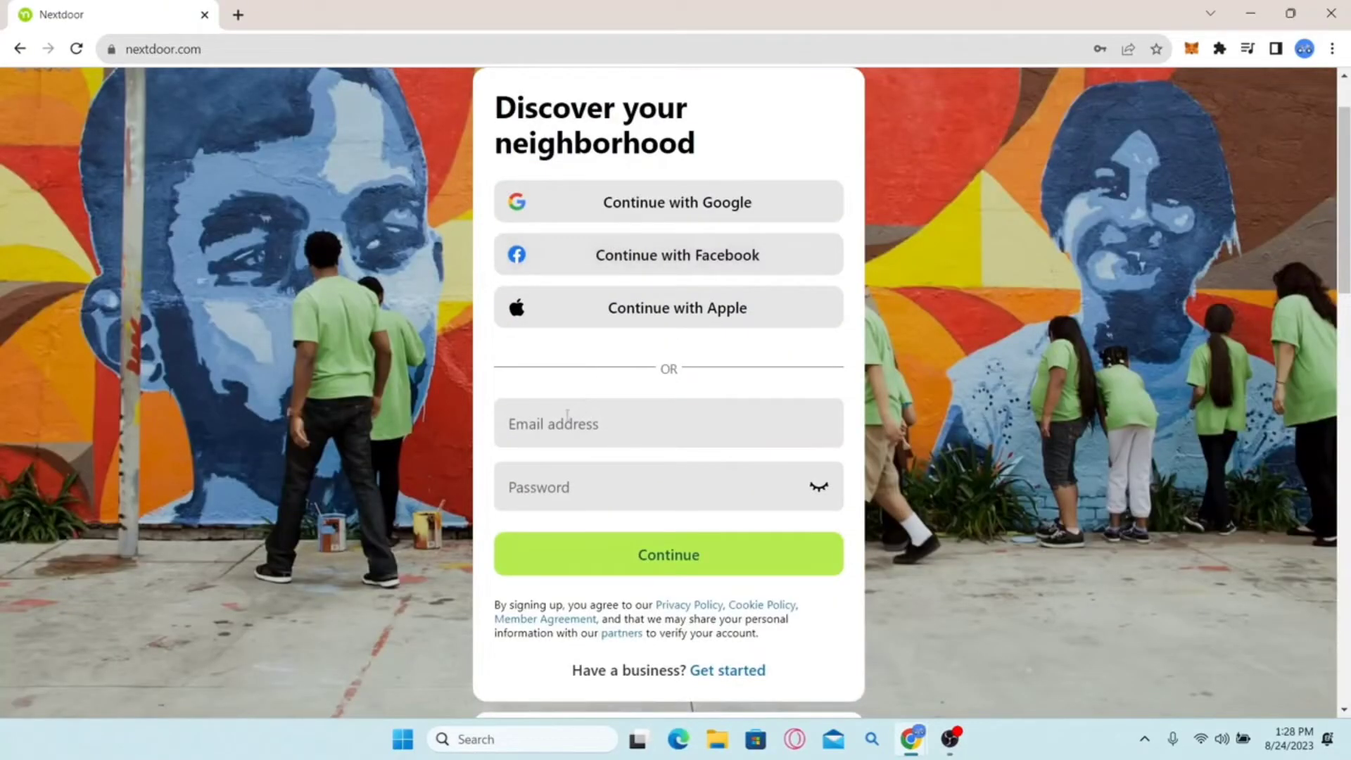
{"action": "scroll", "coordinate": [554, 421], "scroll_direction": "down", "scroll_amount": 1}
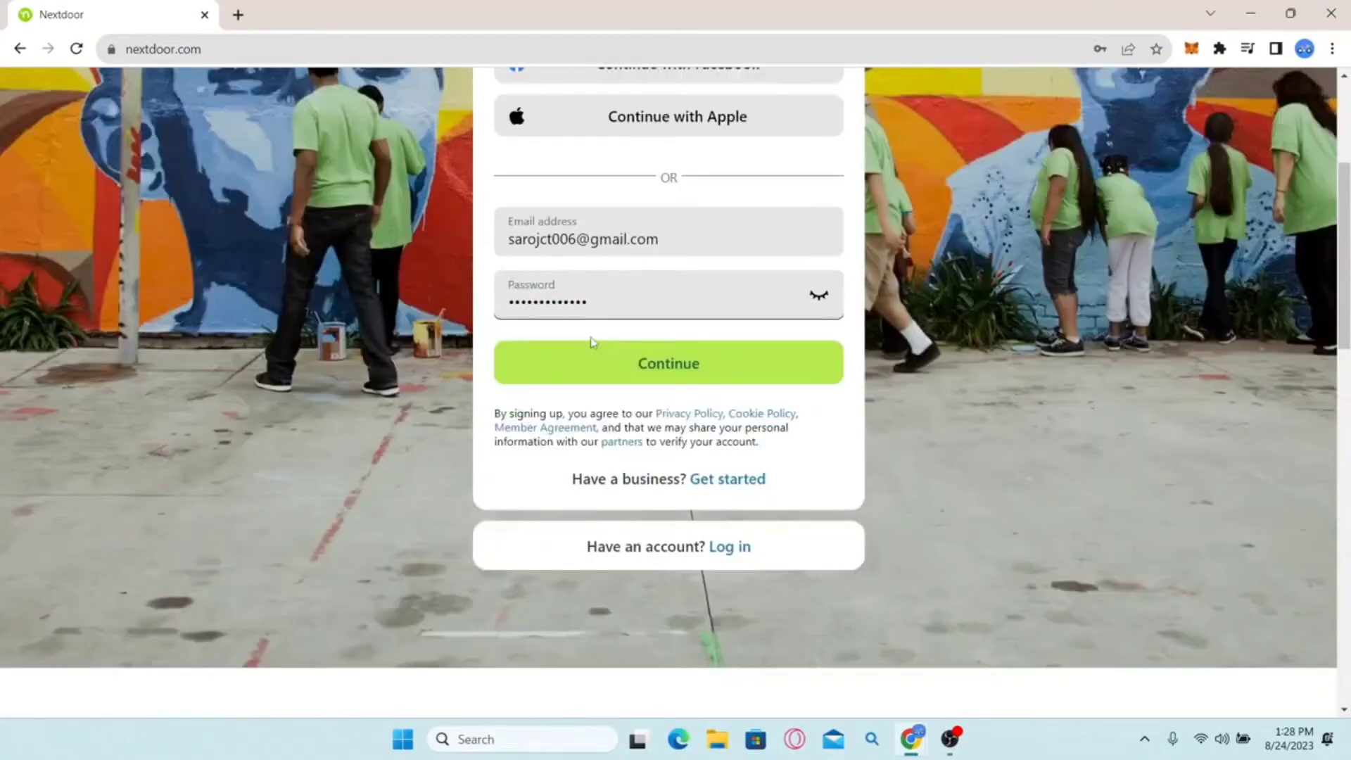
{"action": "left_click", "coordinate": [585, 282]}
{"action": "left_click", "coordinate": [645, 365]}
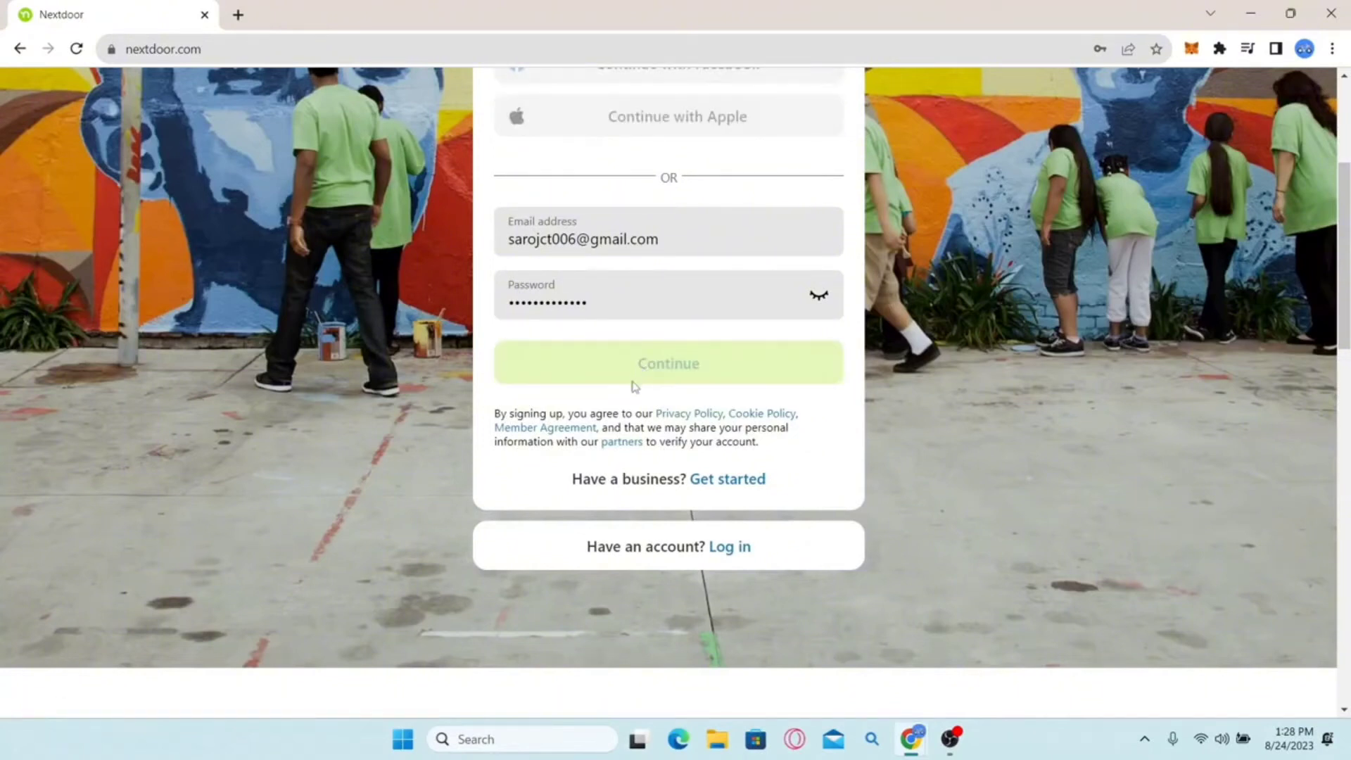
- Request a password reset email by entering the account's email address and confirming the robot check
{"action": "scroll", "coordinate": [625, 169], "scroll_direction": "up", "scroll_amount": 2}
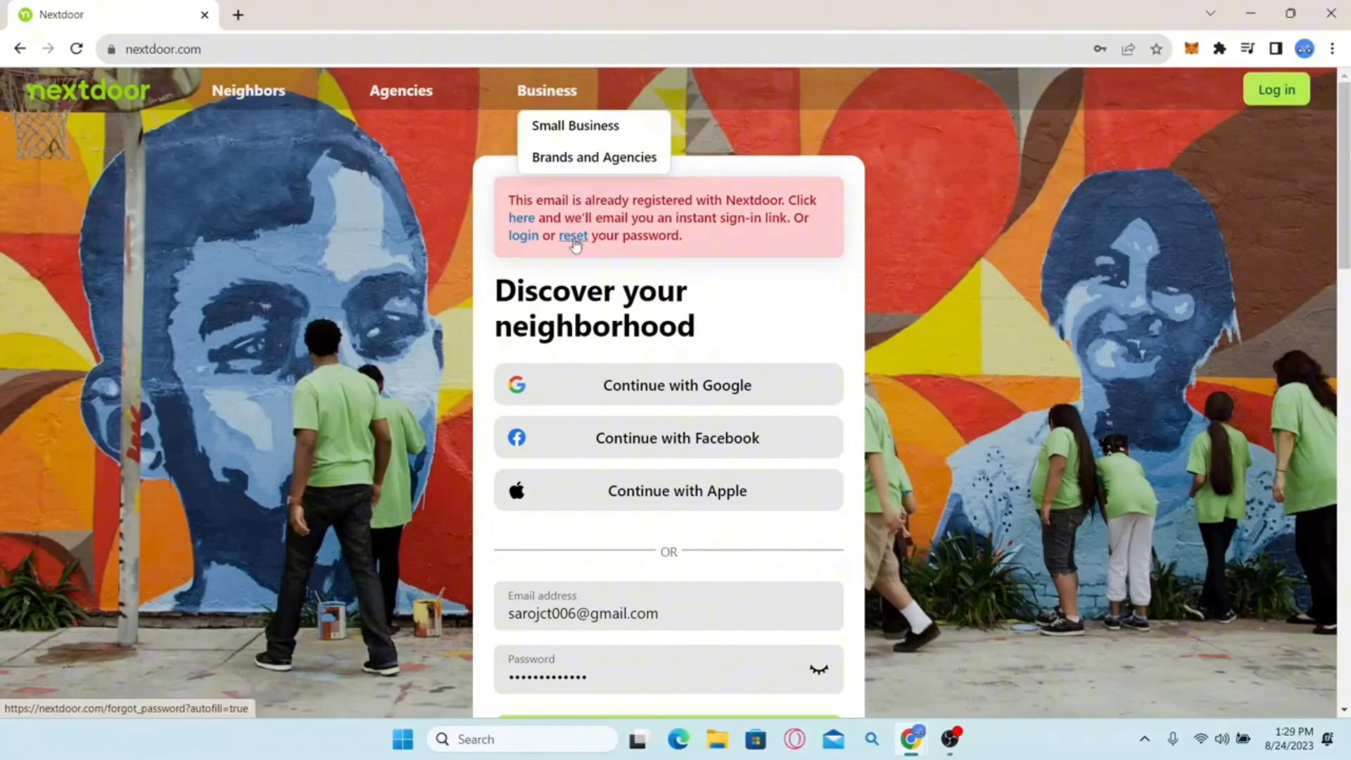
{"action": "left_click", "coordinate": [577, 243]}
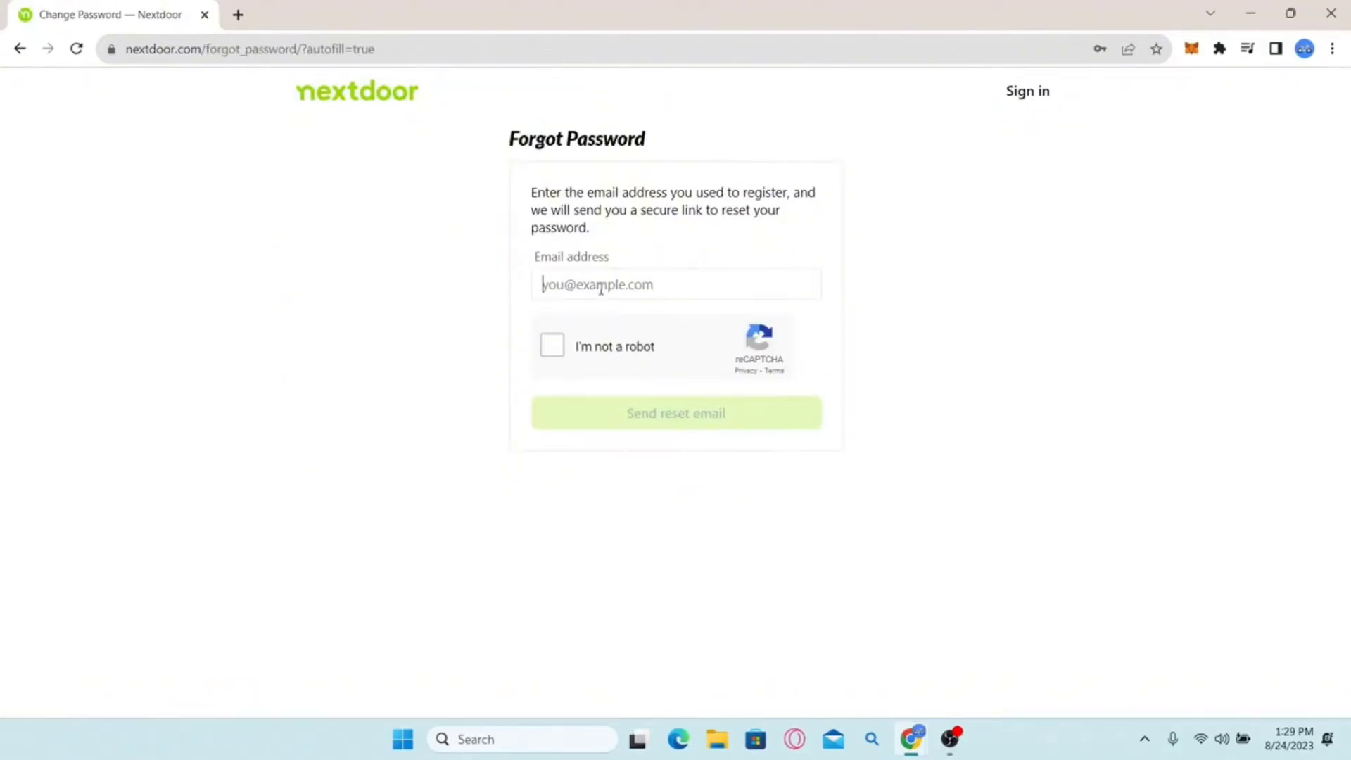
{"action": "key", "text": "ctrl+v"}
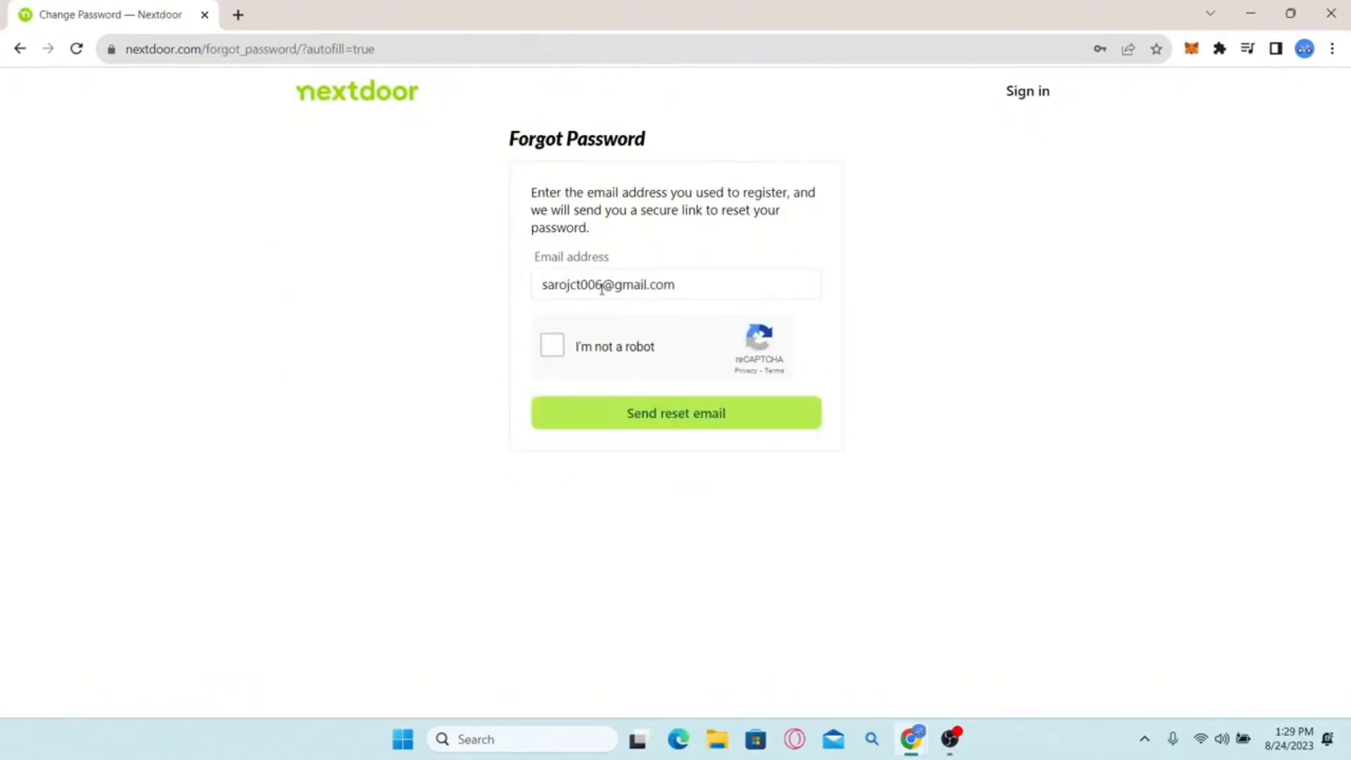
{"action": "left_click", "coordinate": [555, 351]}
{"action": "left_click", "coordinate": [680, 421]}
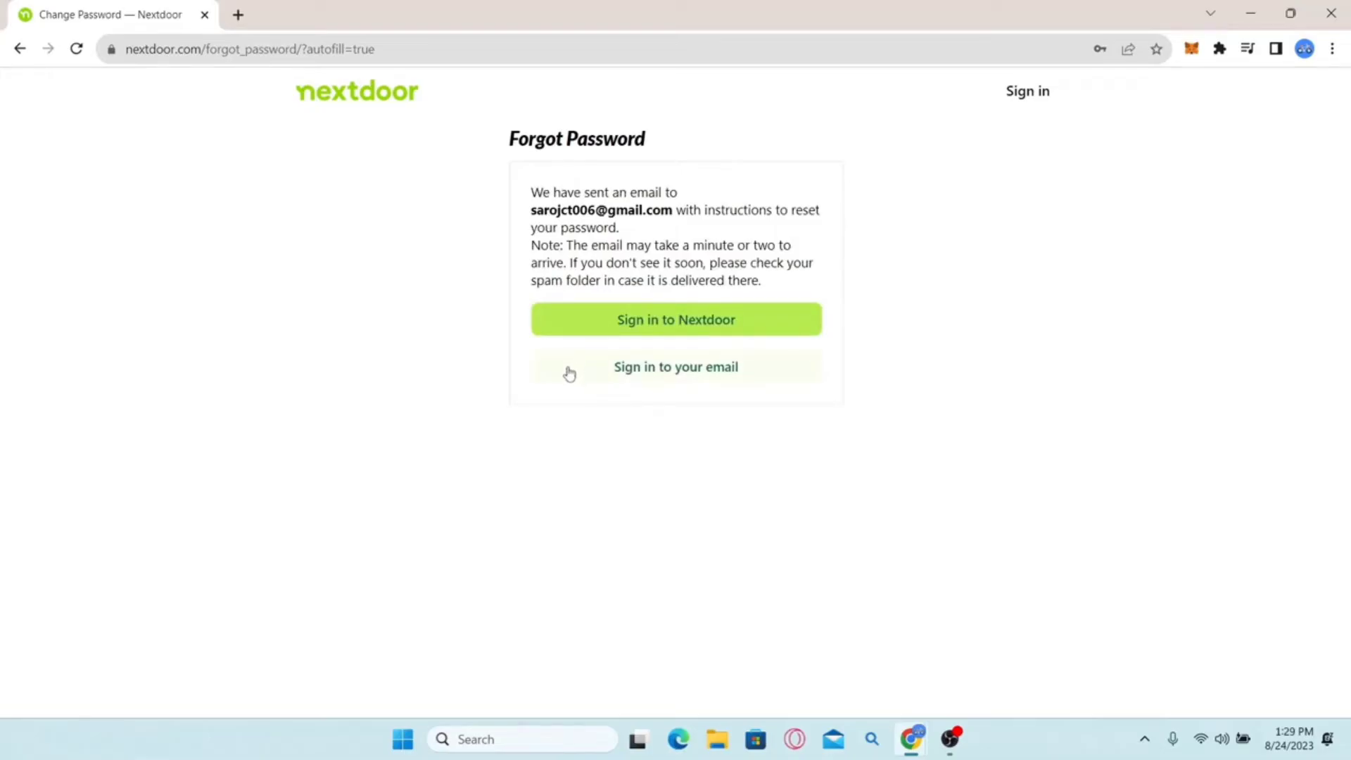
- Open the "Your password reset request" message in the account's Gmail inbox and follow its reset link
{"action": "left_click", "coordinate": [238, 15]}
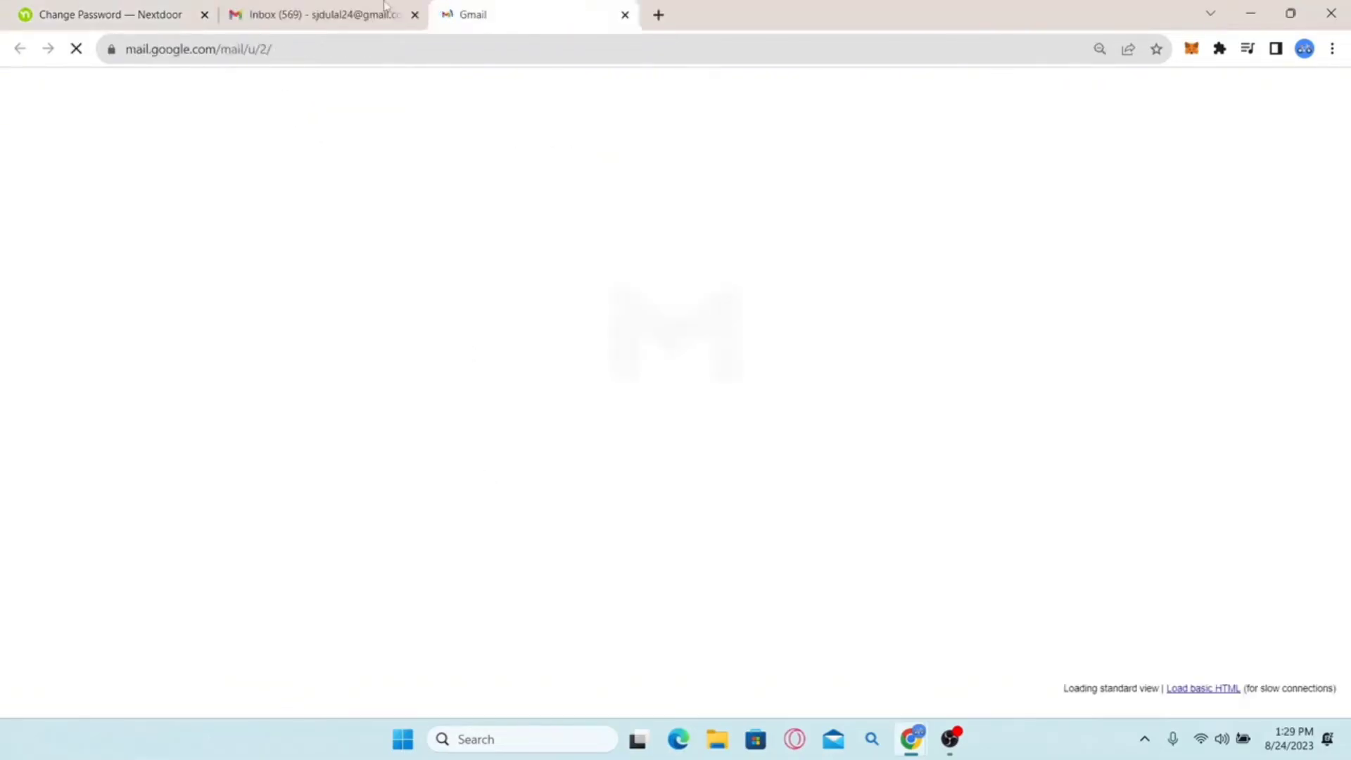
{"action": "left_click", "coordinate": [415, 15]}
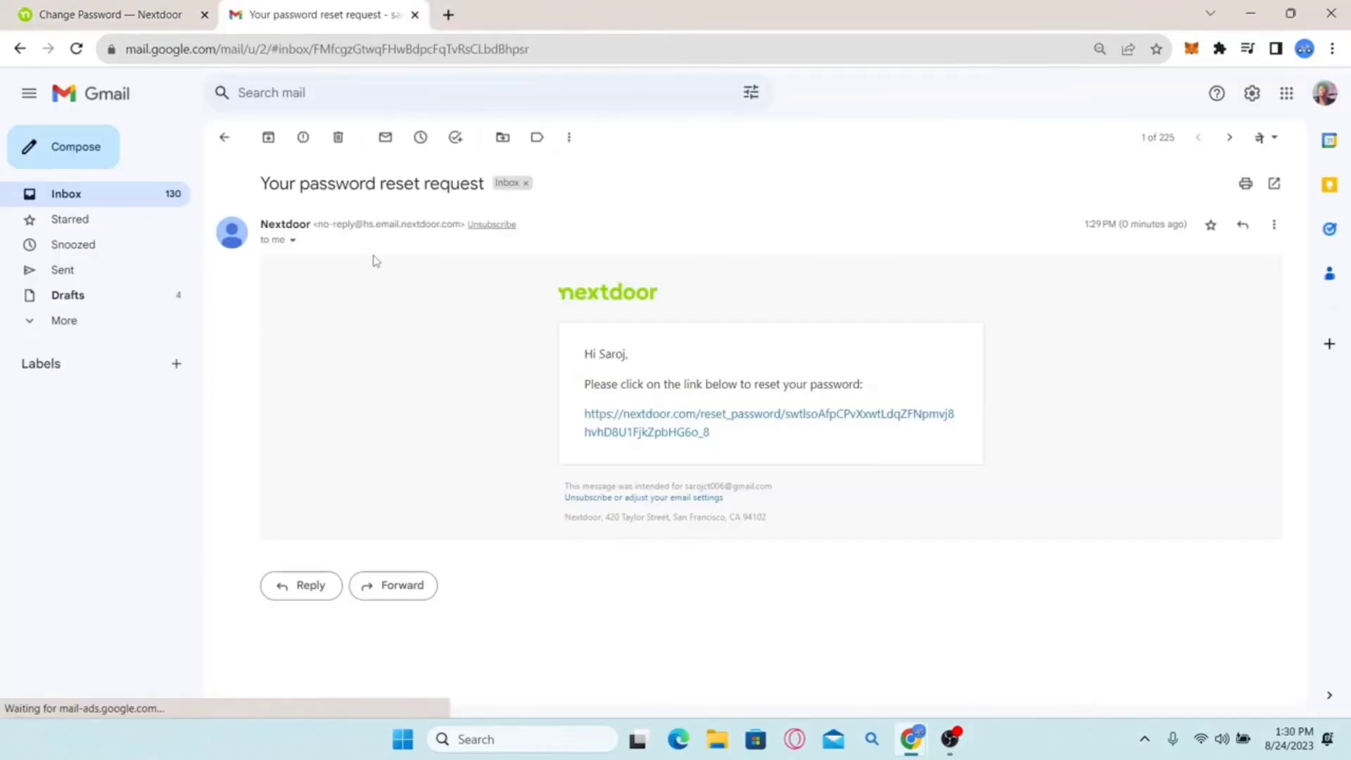
{"action": "left_click", "coordinate": [659, 420]}
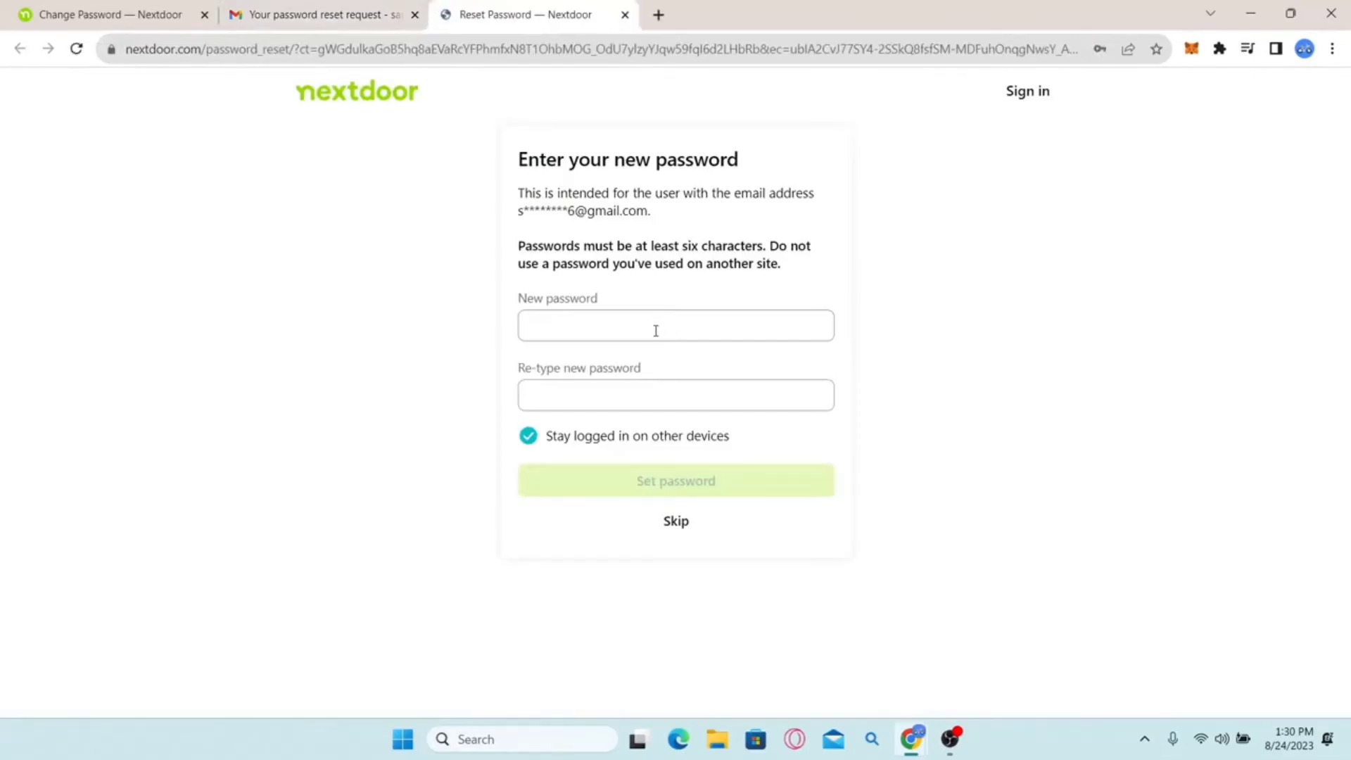
- Enter the new account password in both password fields and set it
{"action": "left_click", "coordinate": [656, 331]}
{"action": "key", "text": "ctrl+v"}
{"action": "key", "text": "Tab"}
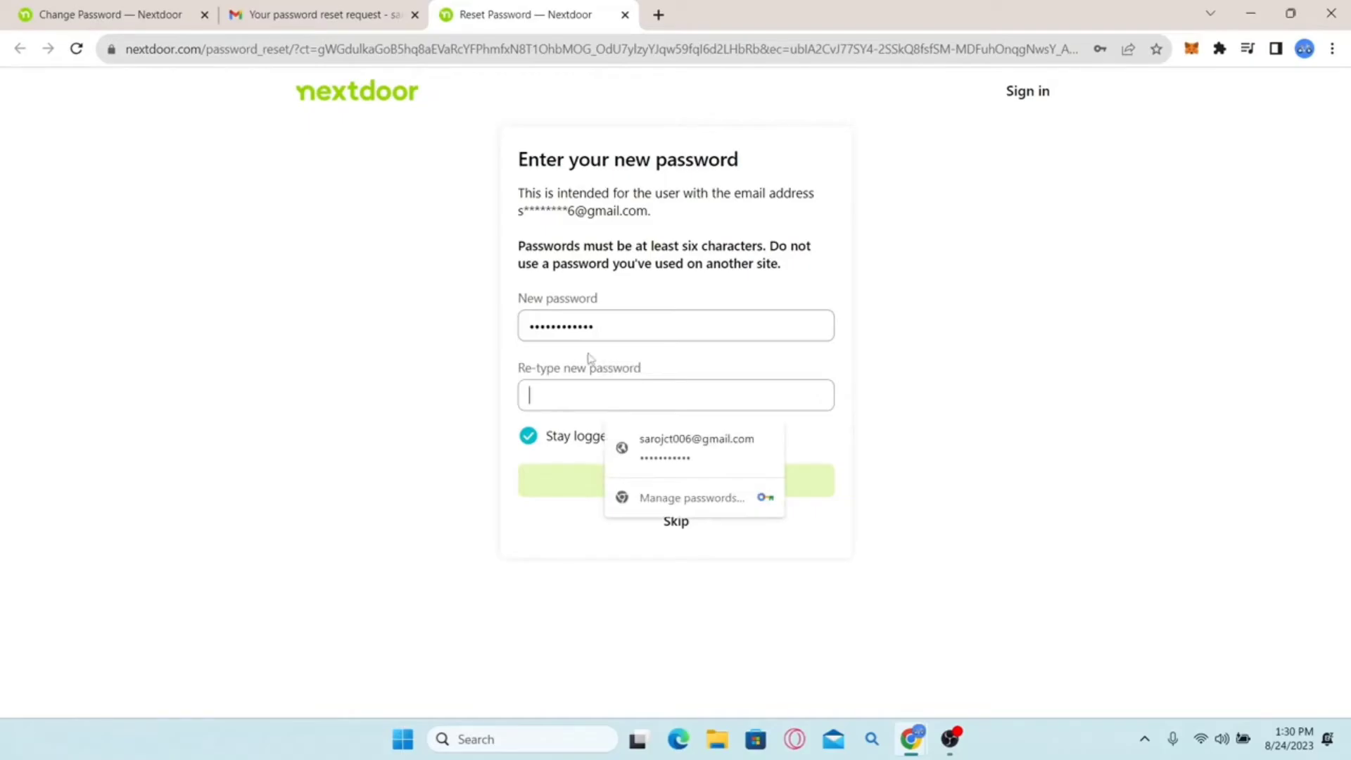
{"action": "key", "text": "ctrl+v"}
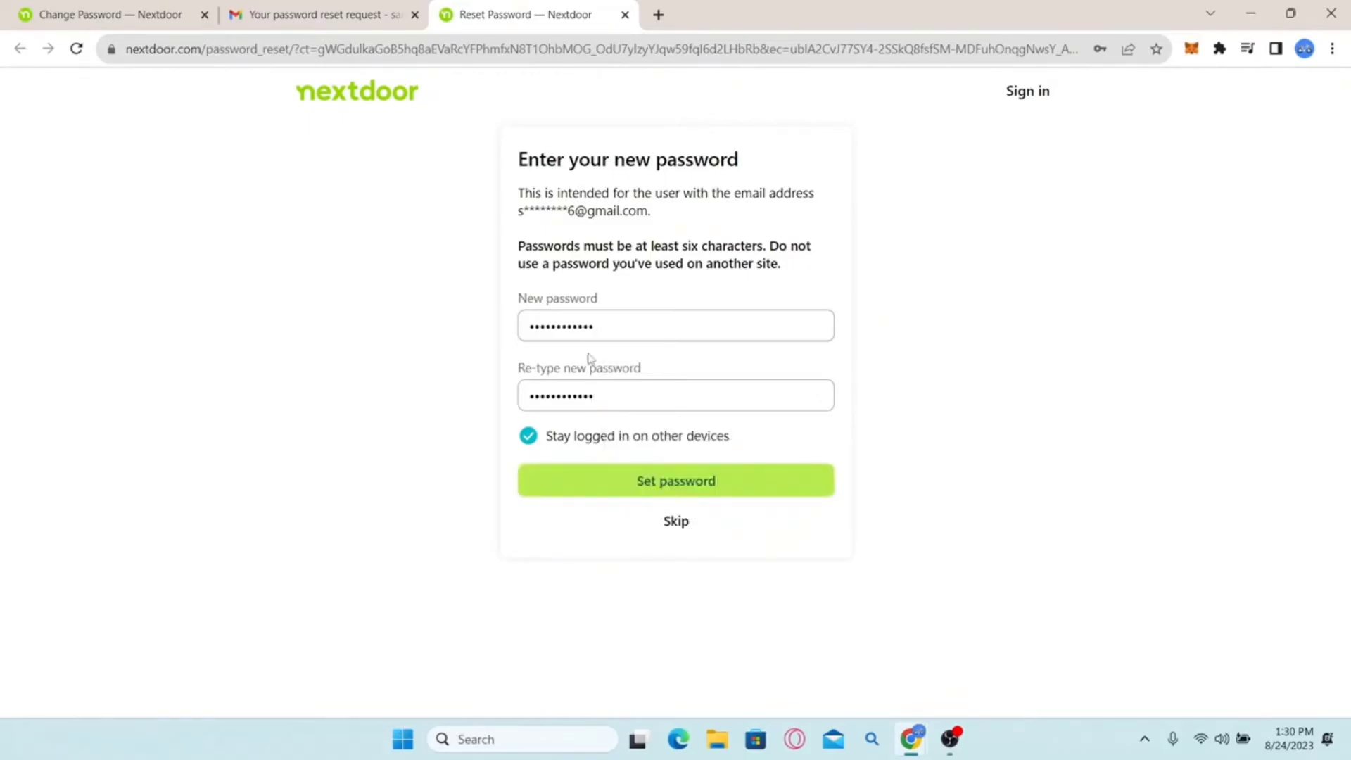
{"action": "left_click", "coordinate": [637, 481]}
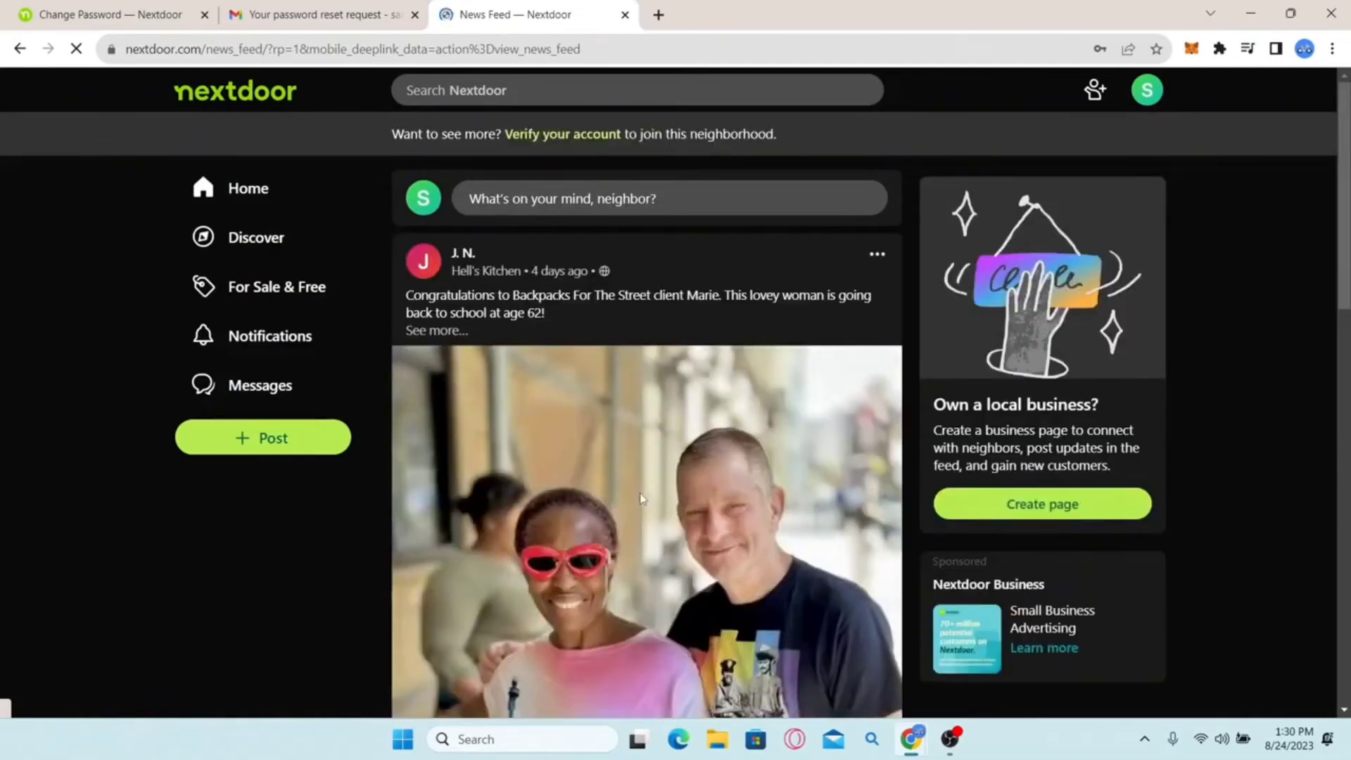
- Update the browser's saved password for the Nextdoor account
{"action": "scroll", "coordinate": [637, 493], "scroll_direction": "down", "scroll_amount": 6}
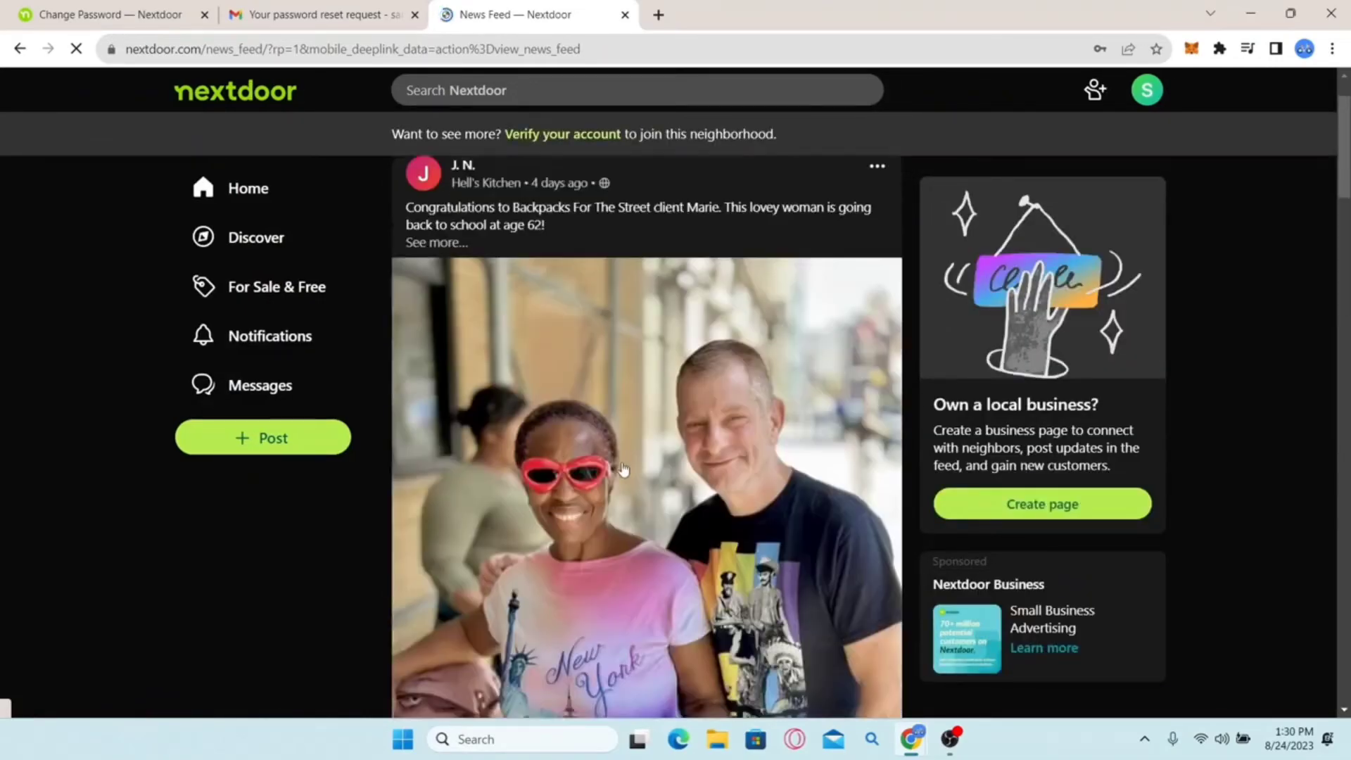
{"action": "scroll", "coordinate": [616, 463], "scroll_direction": "down", "scroll_amount": 2}
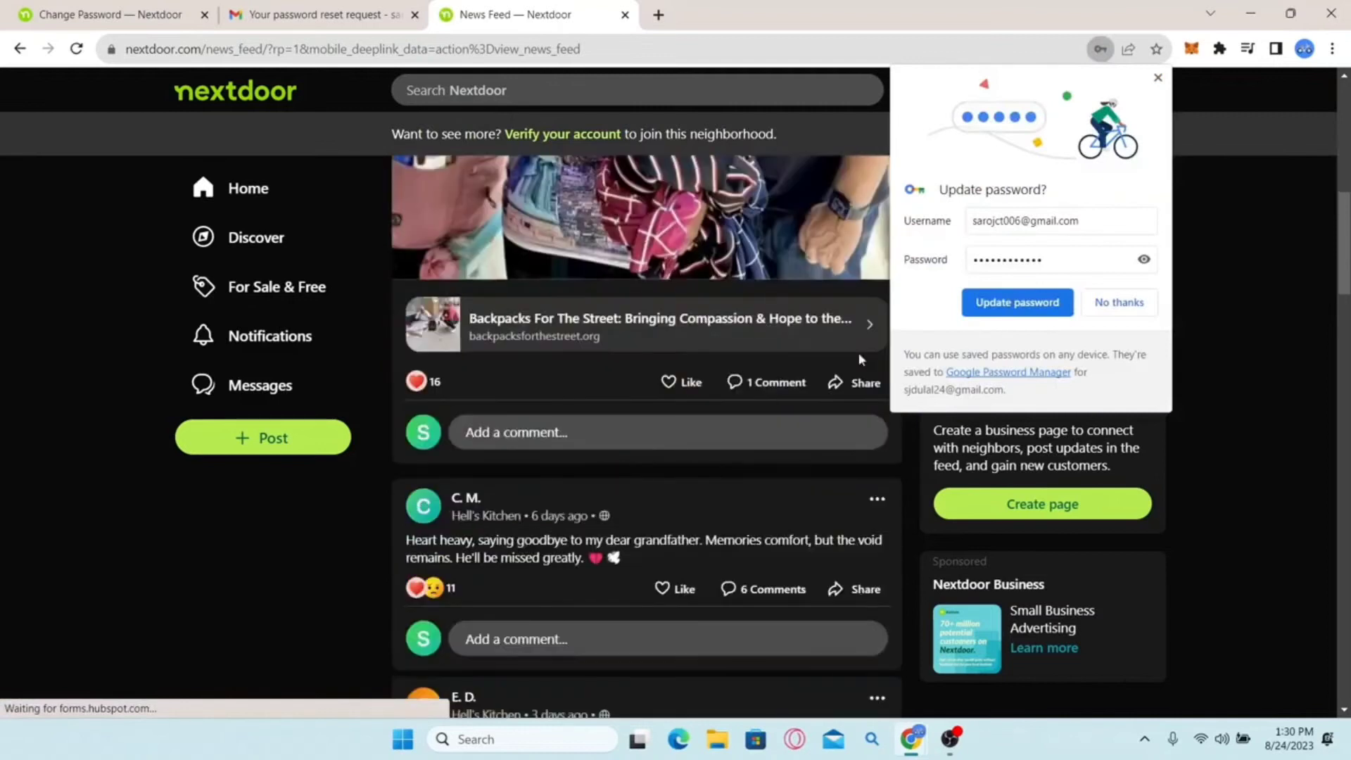
{"action": "left_click", "coordinate": [1008, 310]}
- Look through the neighborhood posts further down the news feed
{"action": "scroll", "coordinate": [713, 613], "scroll_direction": "down", "scroll_amount": 15}
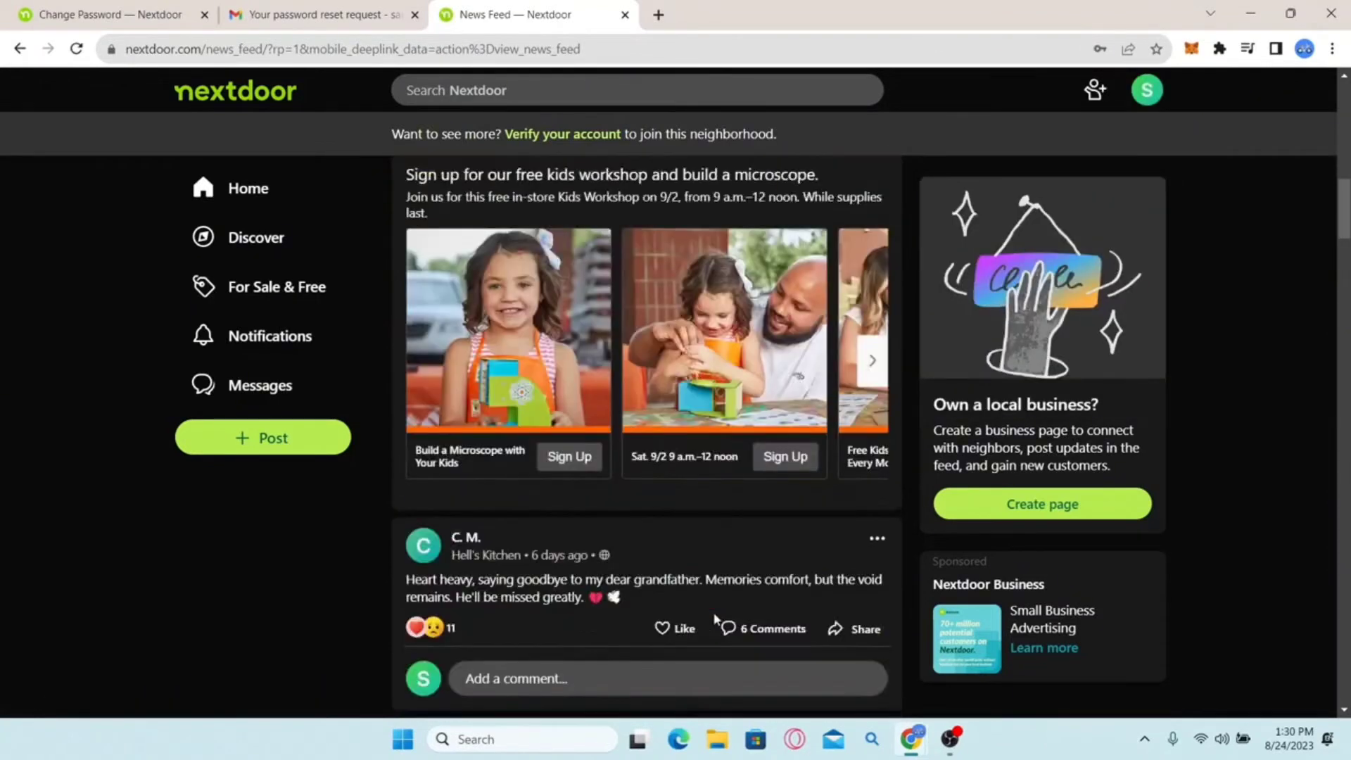
{"action": "scroll", "coordinate": [714, 616], "scroll_direction": "down", "scroll_amount": 13}
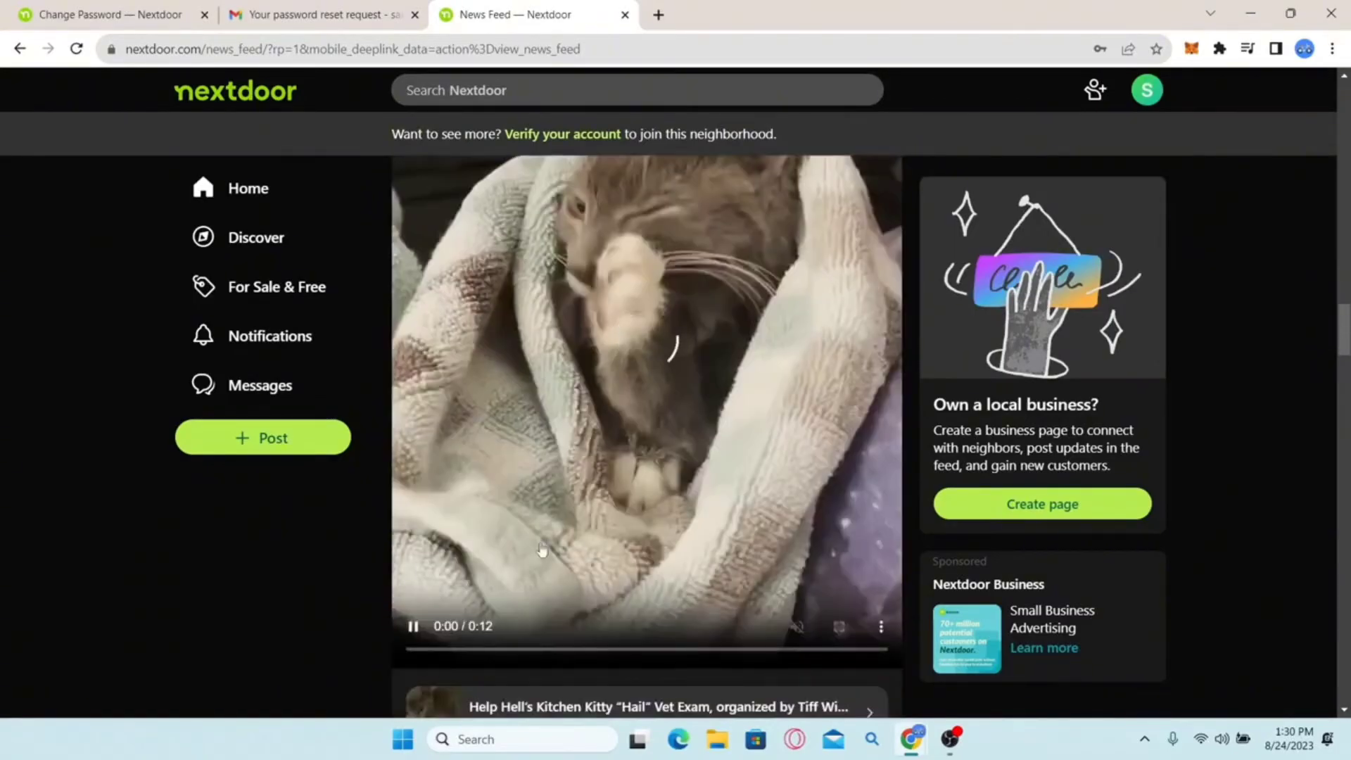
{"action": "scroll", "coordinate": [542, 552], "scroll_direction": "down", "scroll_amount": 14}
{"action": "scroll", "coordinate": [541, 542], "scroll_direction": "down", "scroll_amount": 16}
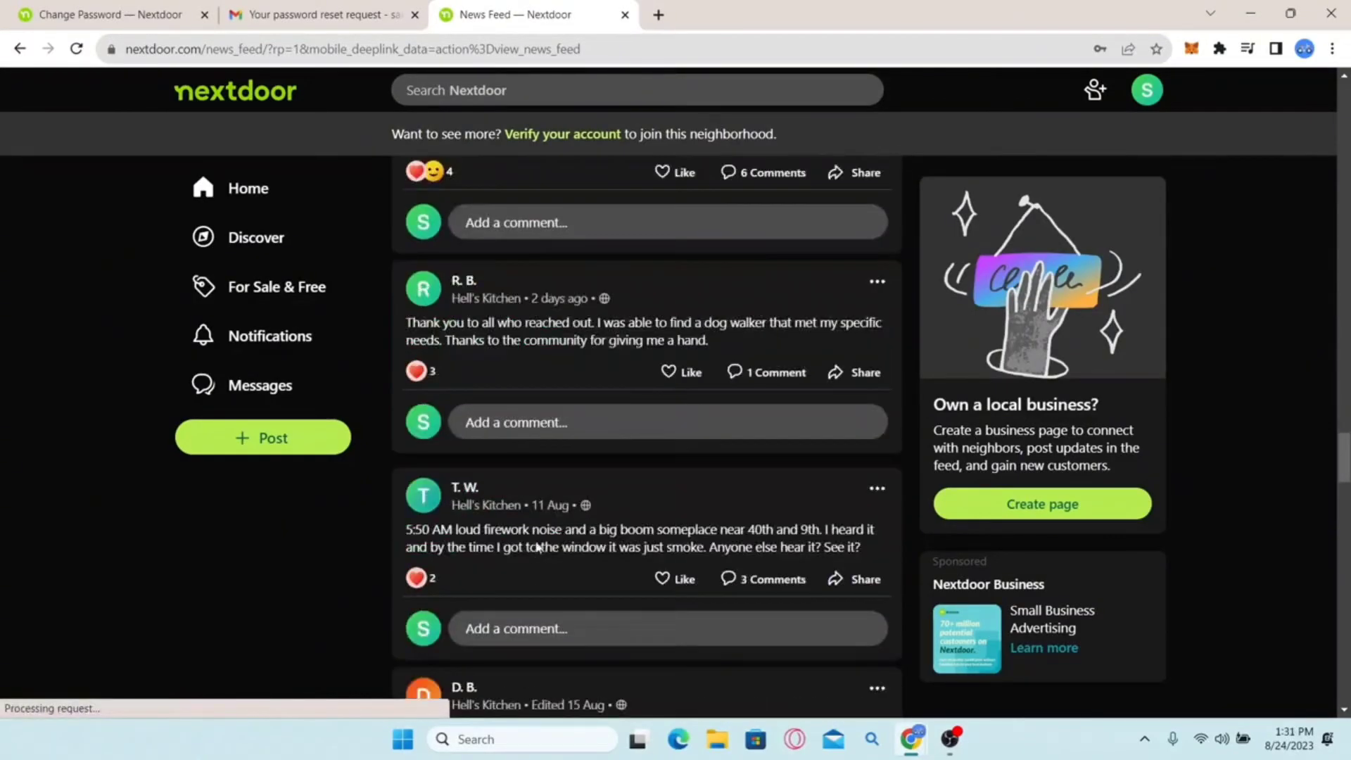
{"action": "scroll", "coordinate": [526, 538], "scroll_direction": "up", "scroll_amount": 5}
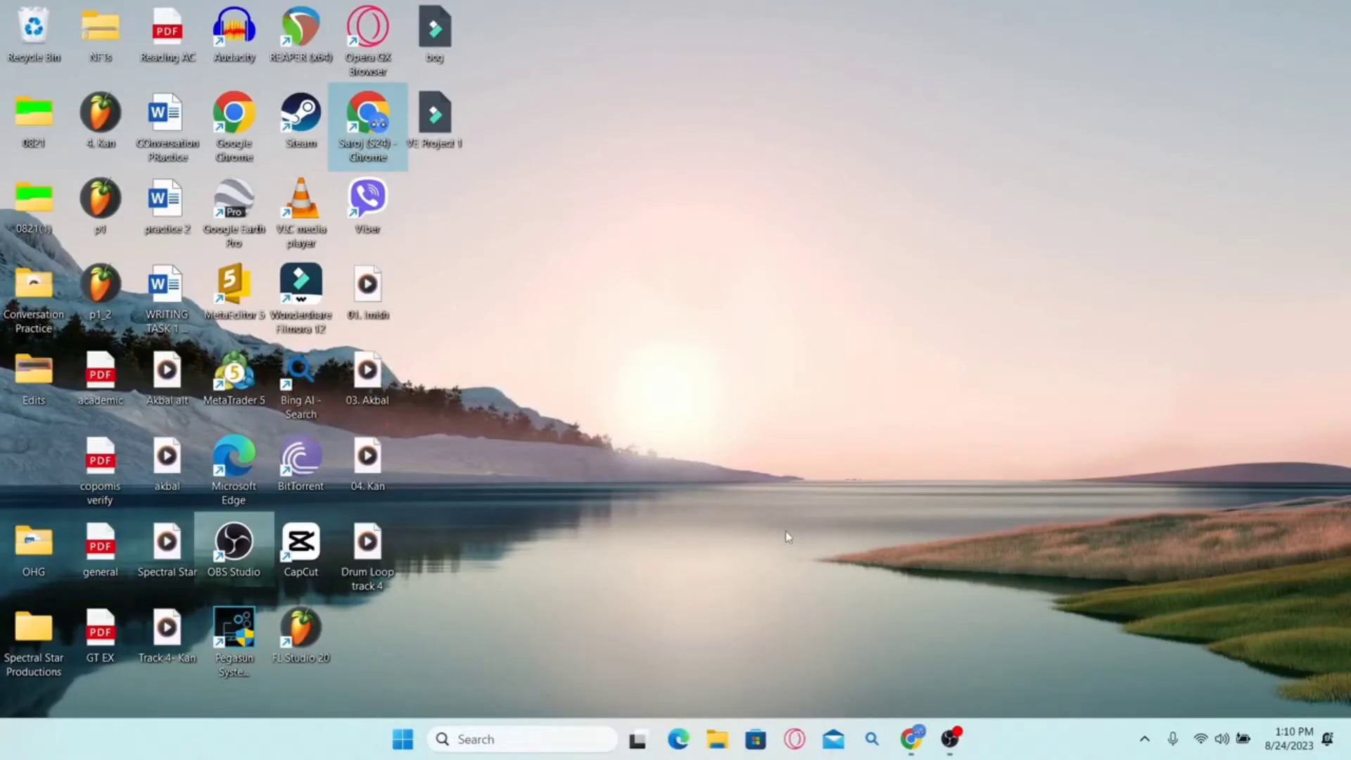
- Open Chrome from the desktop, maximize it, and load nextdoor.com from the address suggestions
{"action": "double_click", "coordinate": [375, 124]}
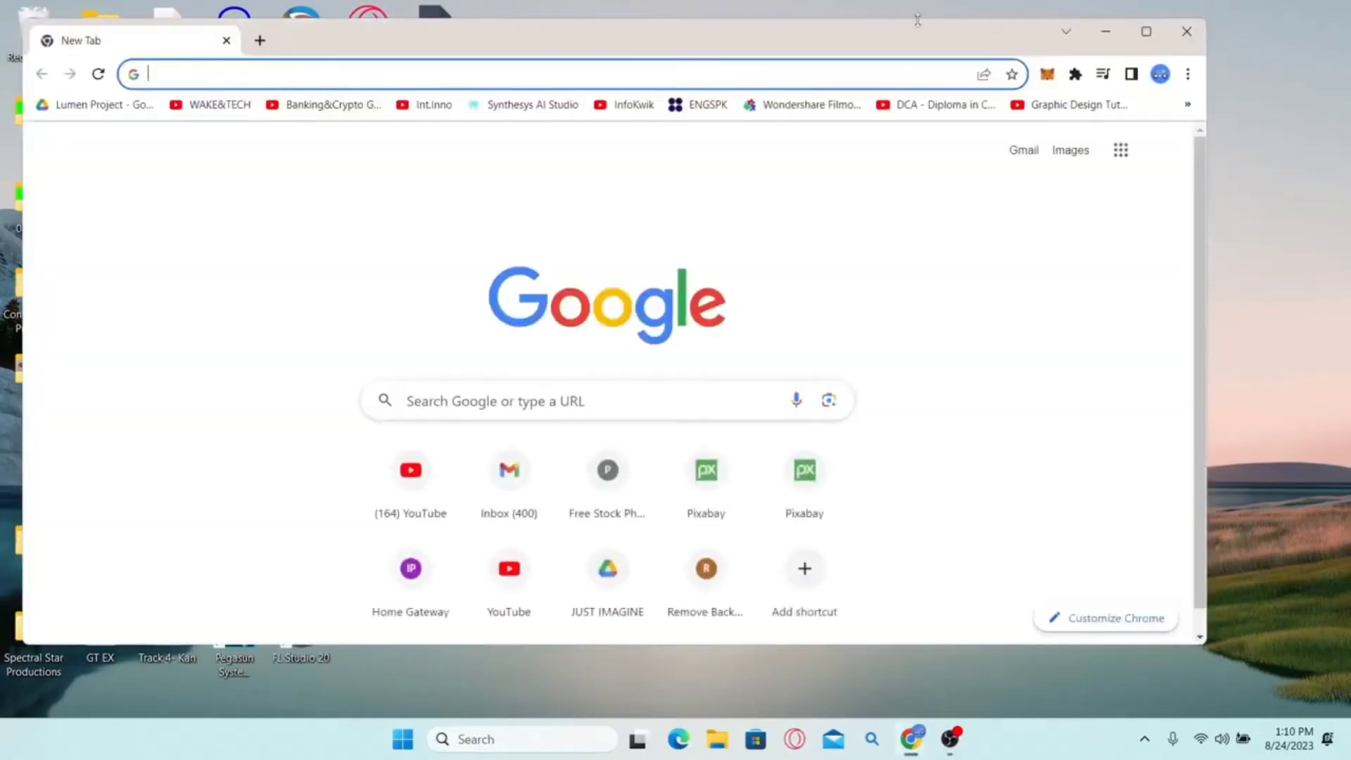
{"action": "double_click", "coordinate": [917, 40]}
{"action": "type", "text": "next"}
{"action": "key", "text": "Down"}
{"action": "key", "text": "Down"}
{"action": "key", "text": "Down"}
{"action": "key", "text": "Down"}
{"action": "key", "text": "Down"}
{"action": "key", "text": "Down"}
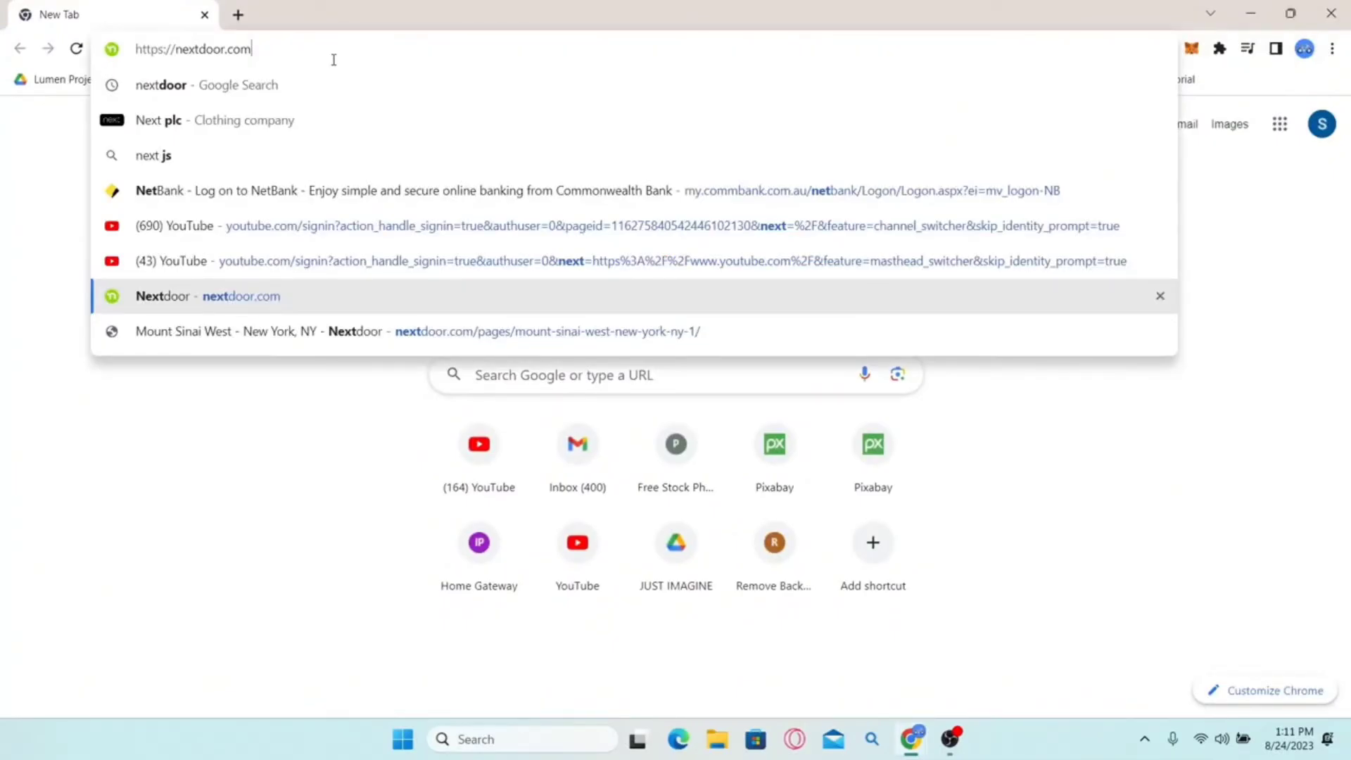
{"action": "key", "text": "Return"}
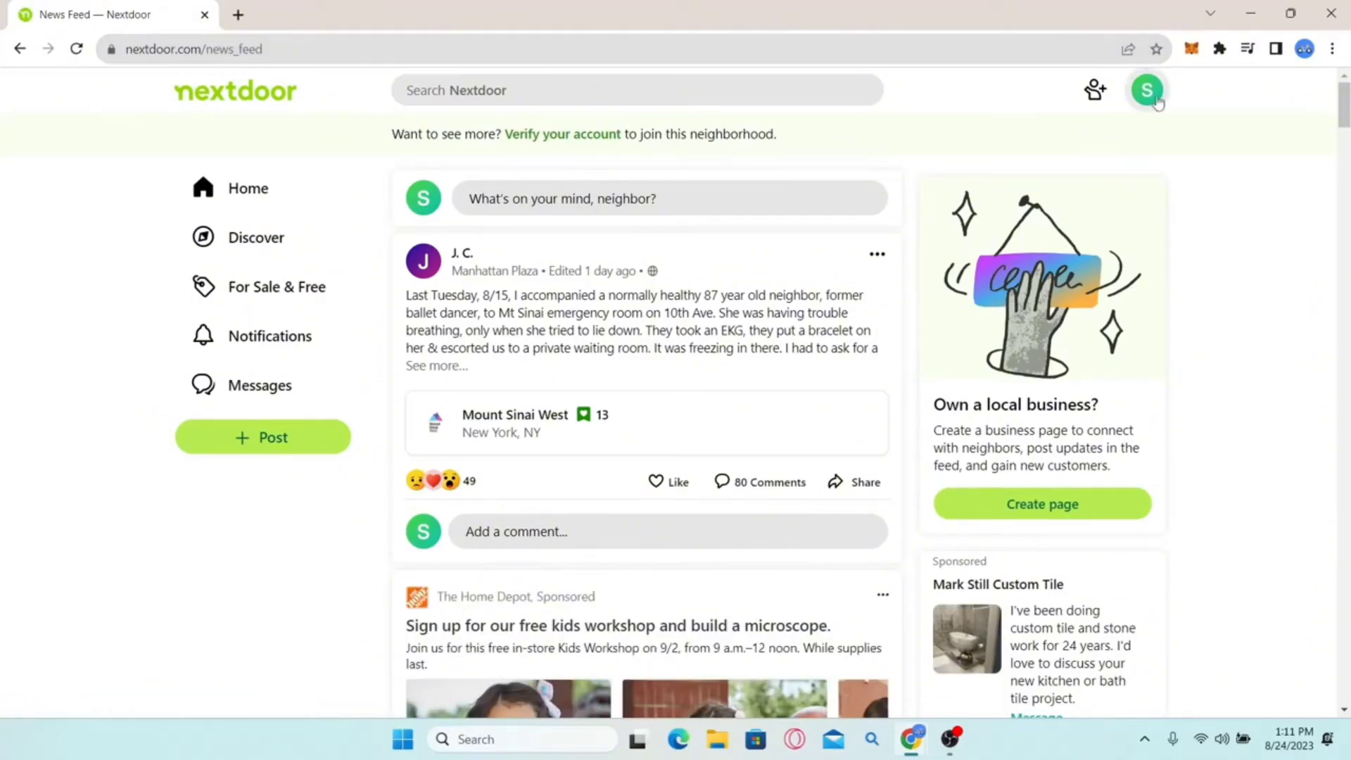
- Open the account's profile and set its appearance to Dark mode
{"action": "left_click", "coordinate": [1149, 95]}
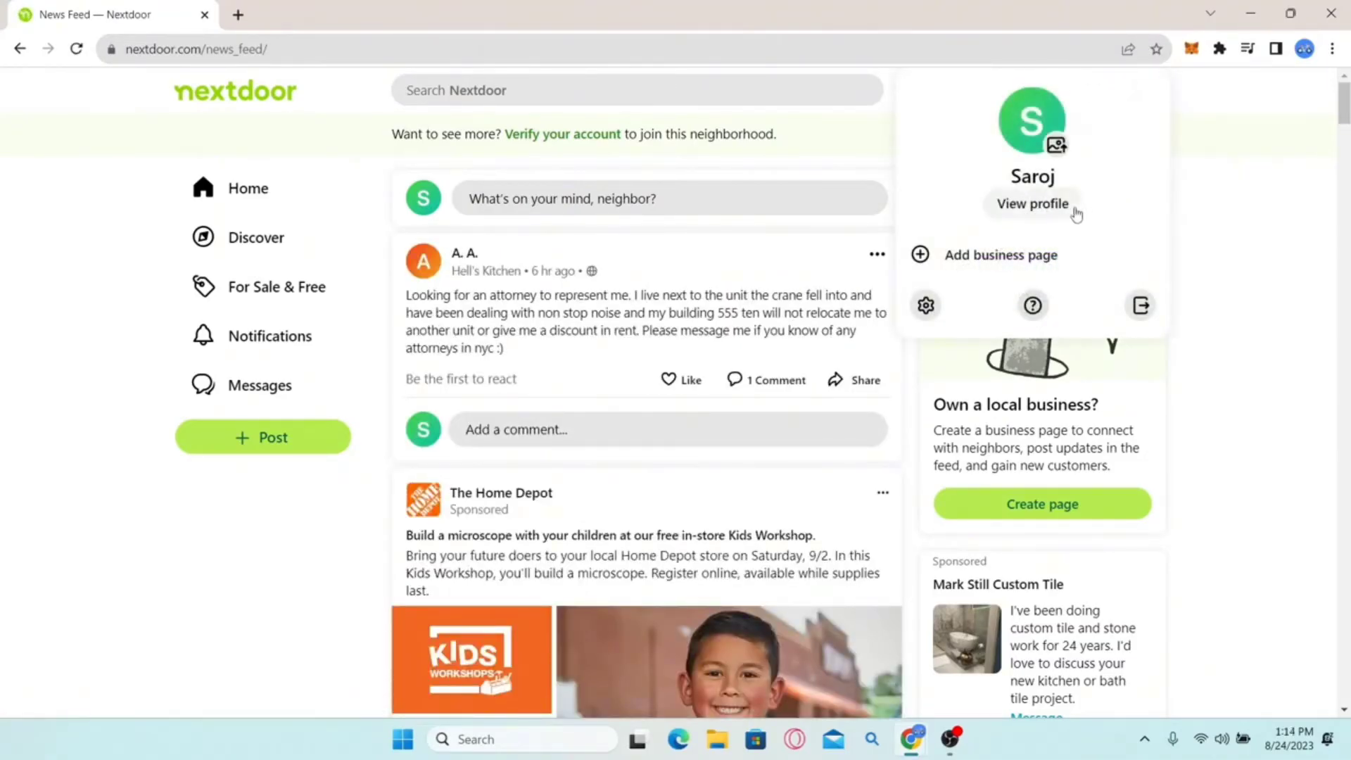
{"action": "left_click", "coordinate": [1022, 216]}
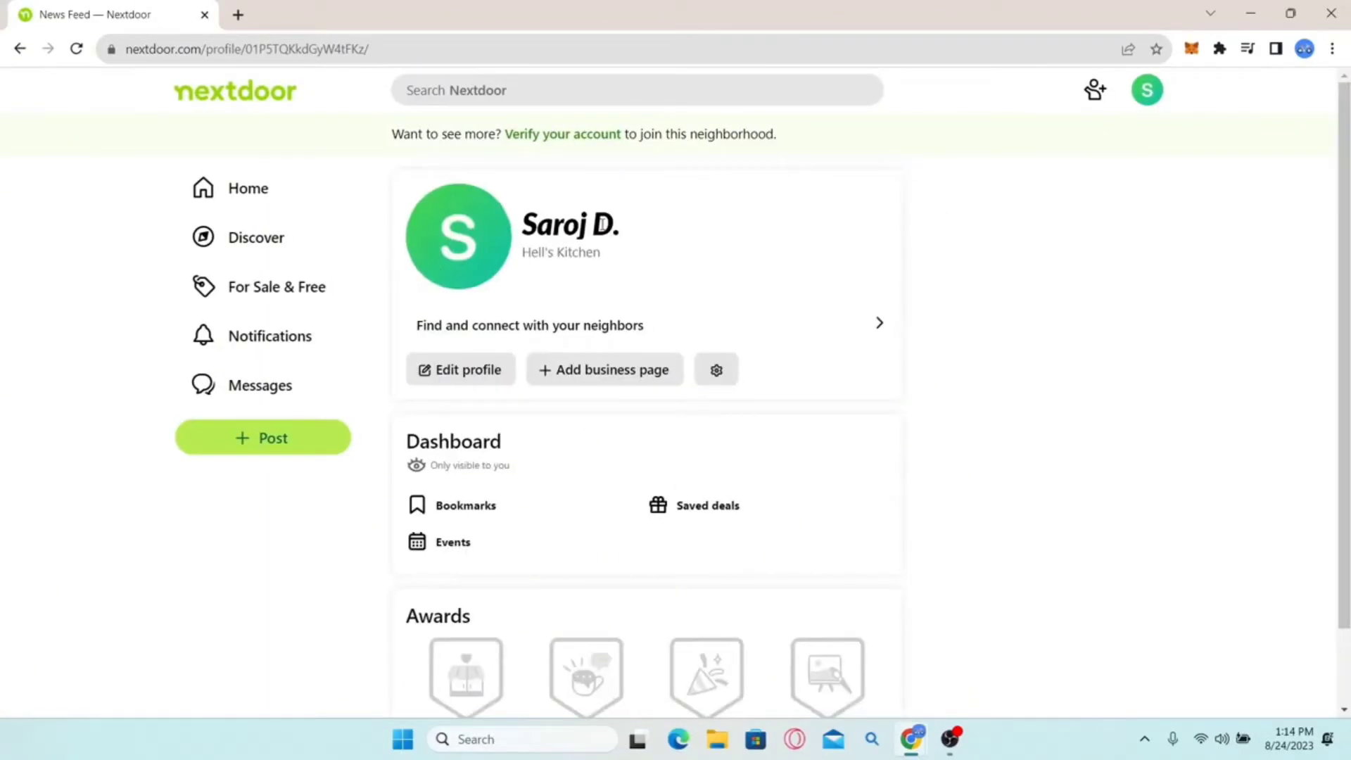
{"action": "left_click", "coordinate": [715, 373]}
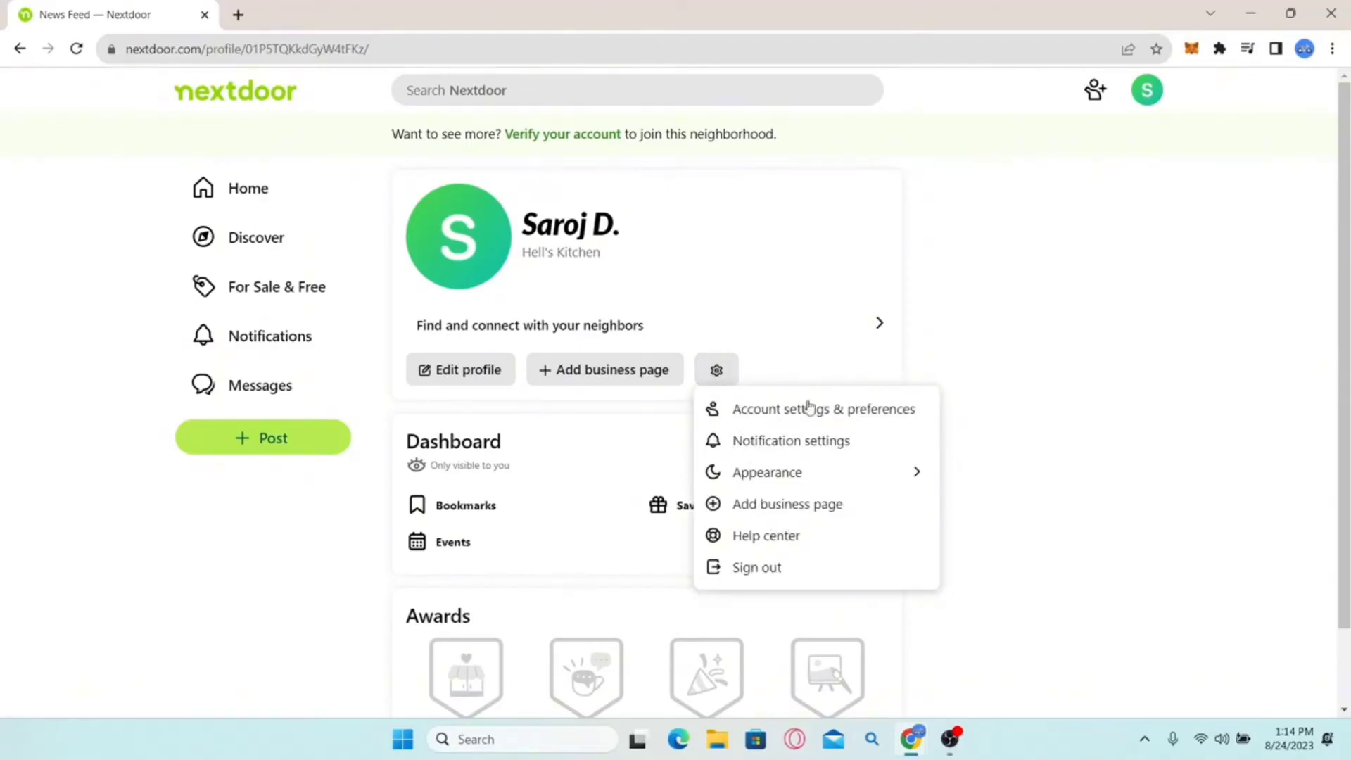
{"action": "left_click", "coordinate": [837, 481]}
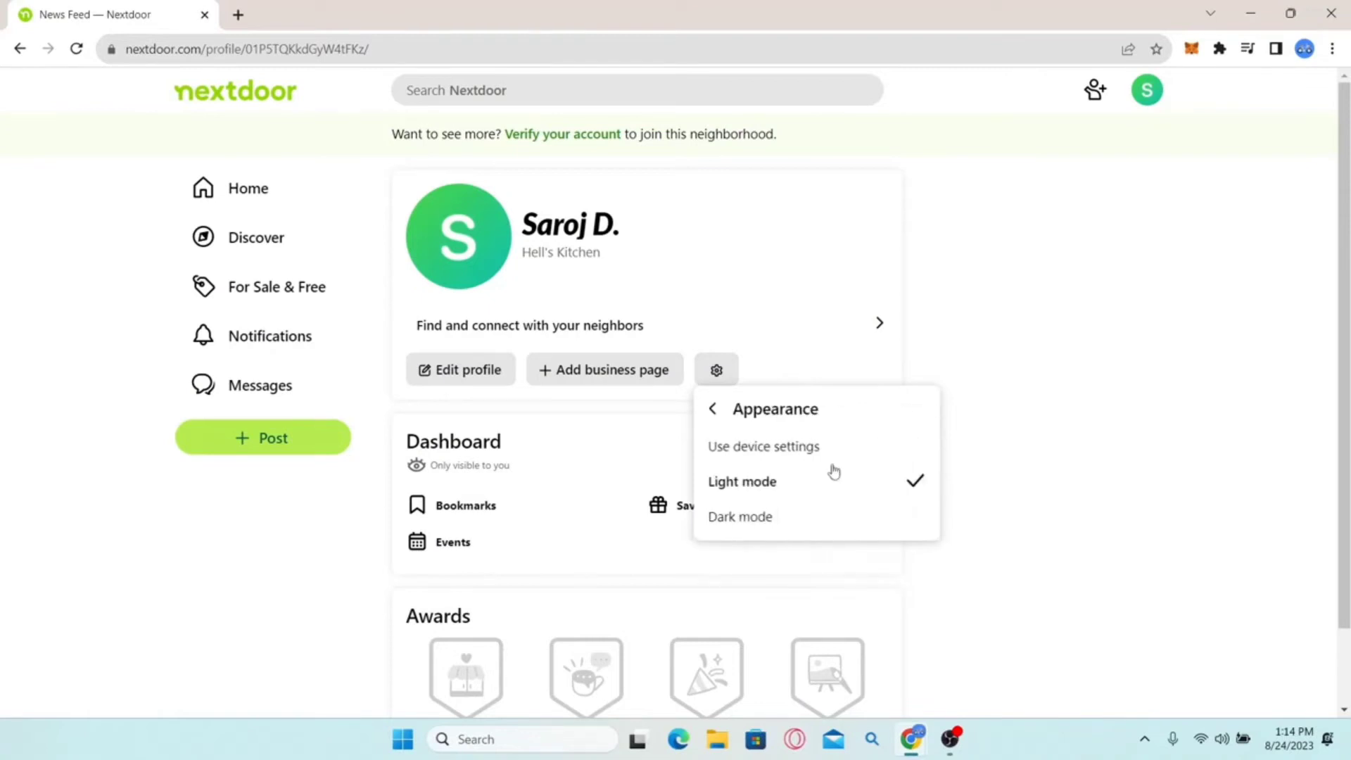
{"action": "left_click", "coordinate": [752, 518]}
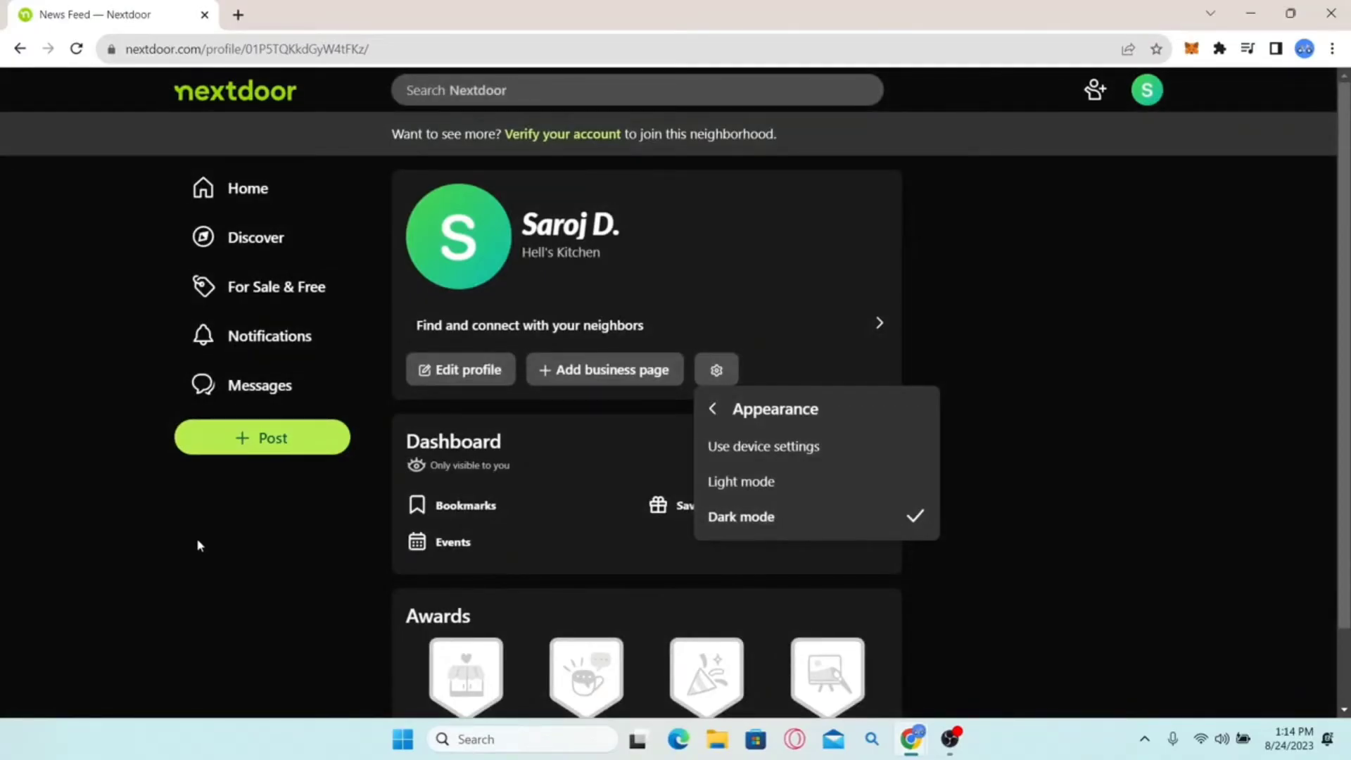
- Switch the appearance to Light mode and back to Dark mode, and close the appearance options
{"action": "left_click", "coordinate": [717, 371]}
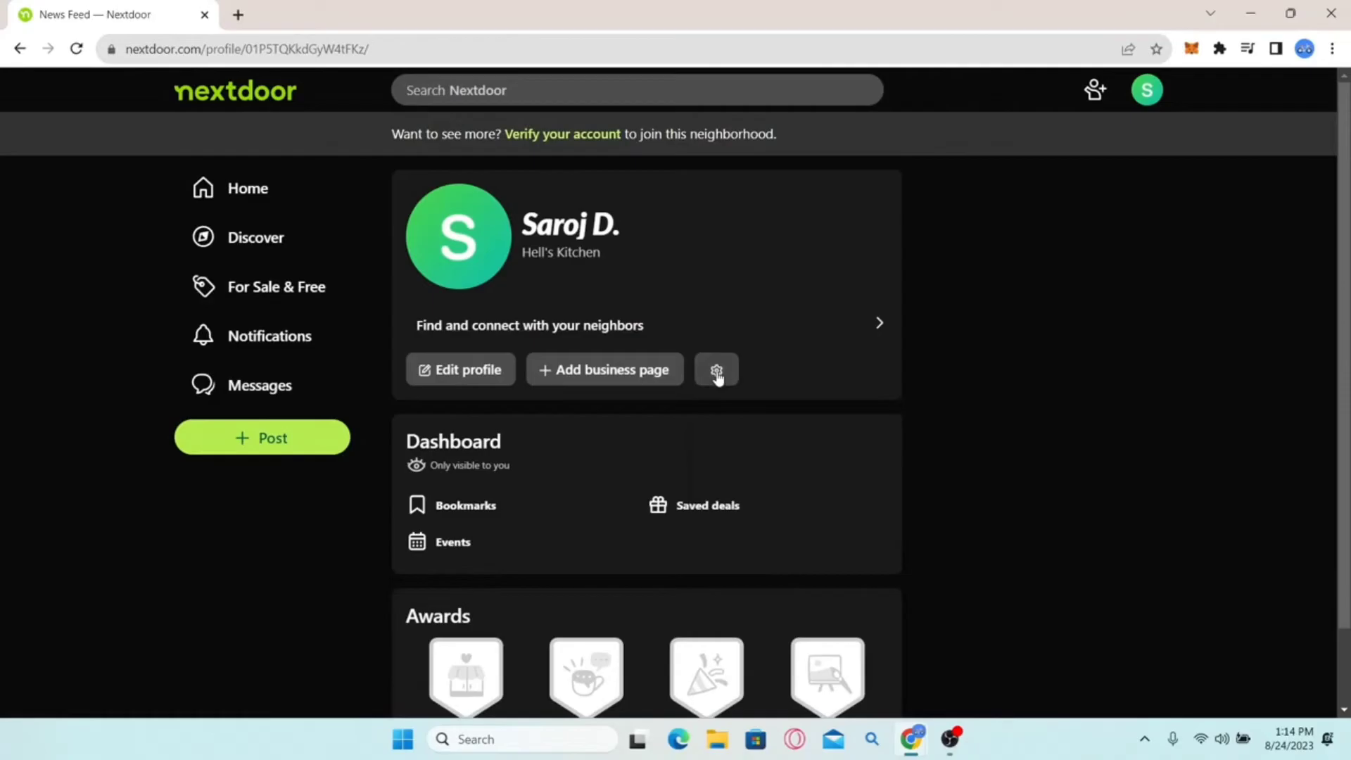
{"action": "left_click", "coordinate": [717, 375]}
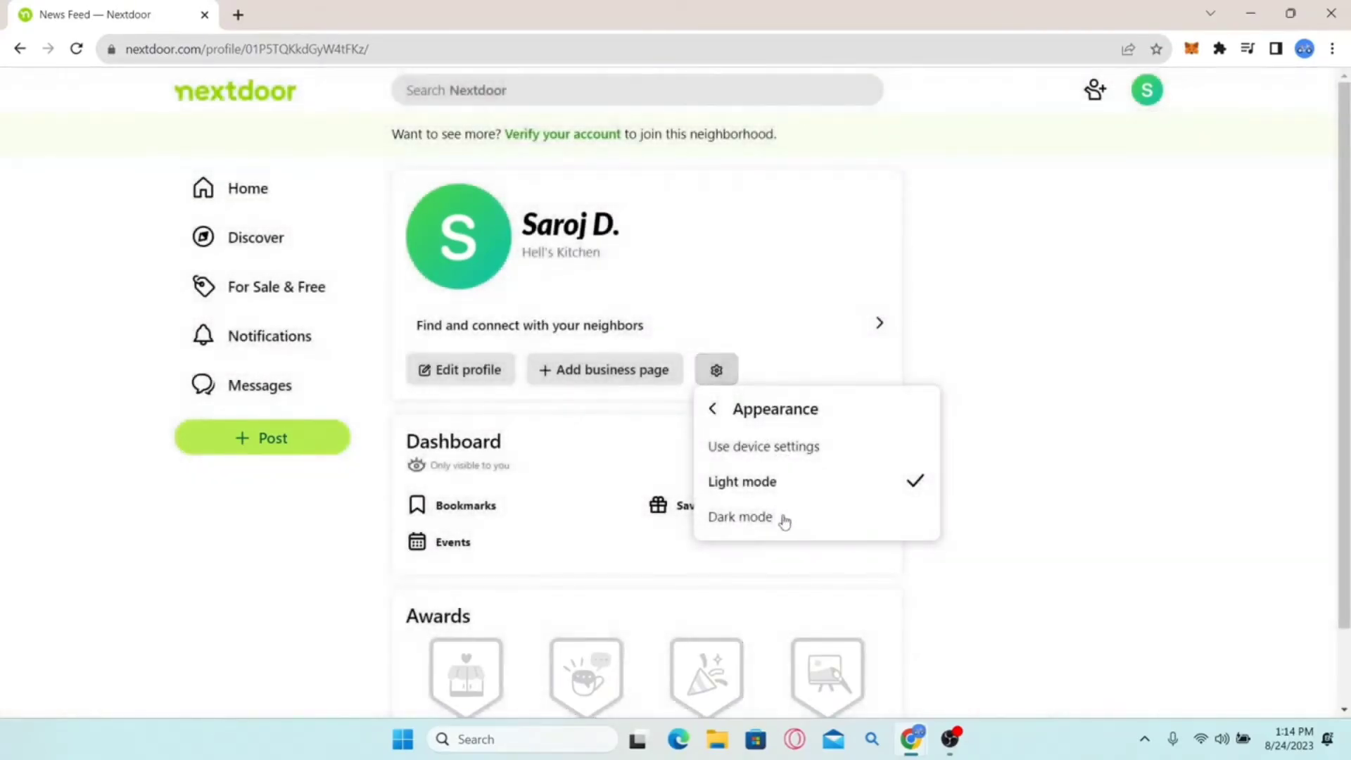
{"action": "left_click", "coordinate": [786, 520]}
{"action": "left_click", "coordinate": [231, 525]}
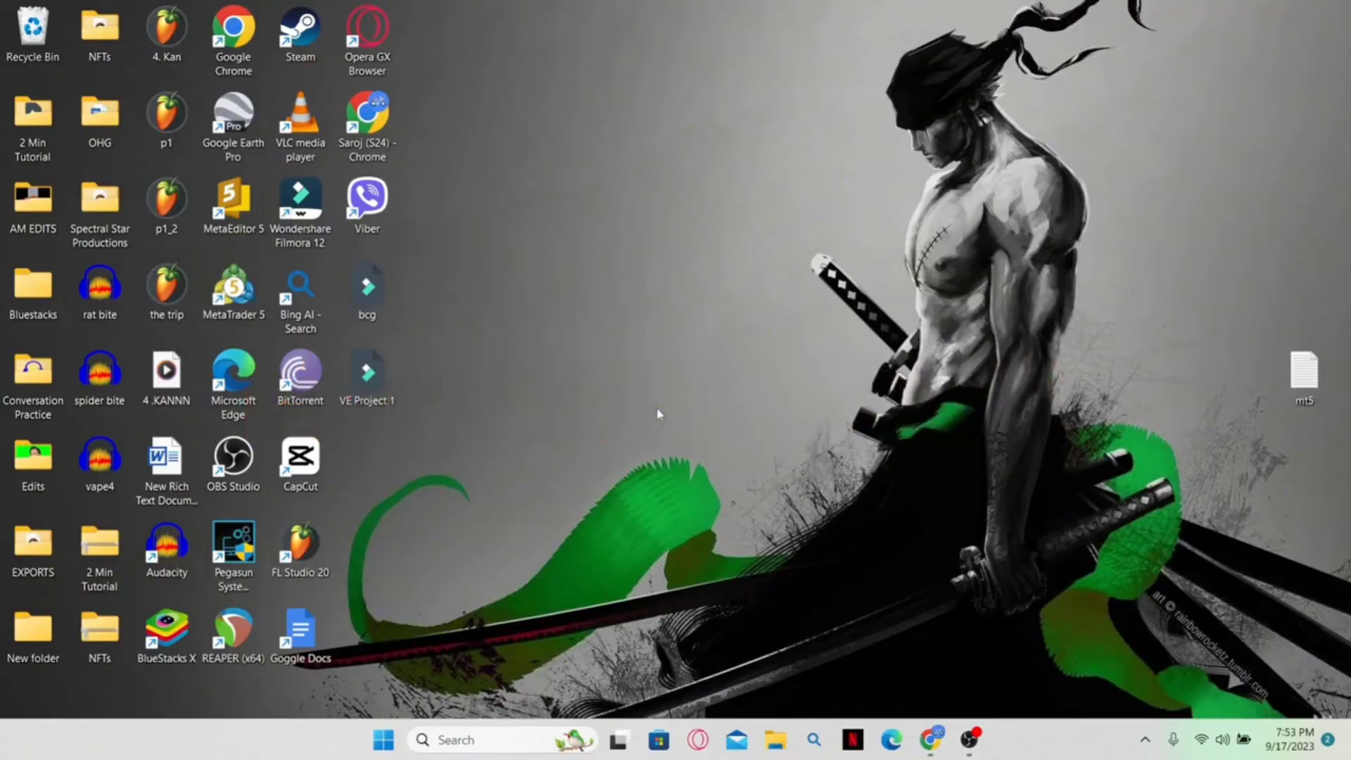
{"action": "double_click", "coordinate": [393, 117]}
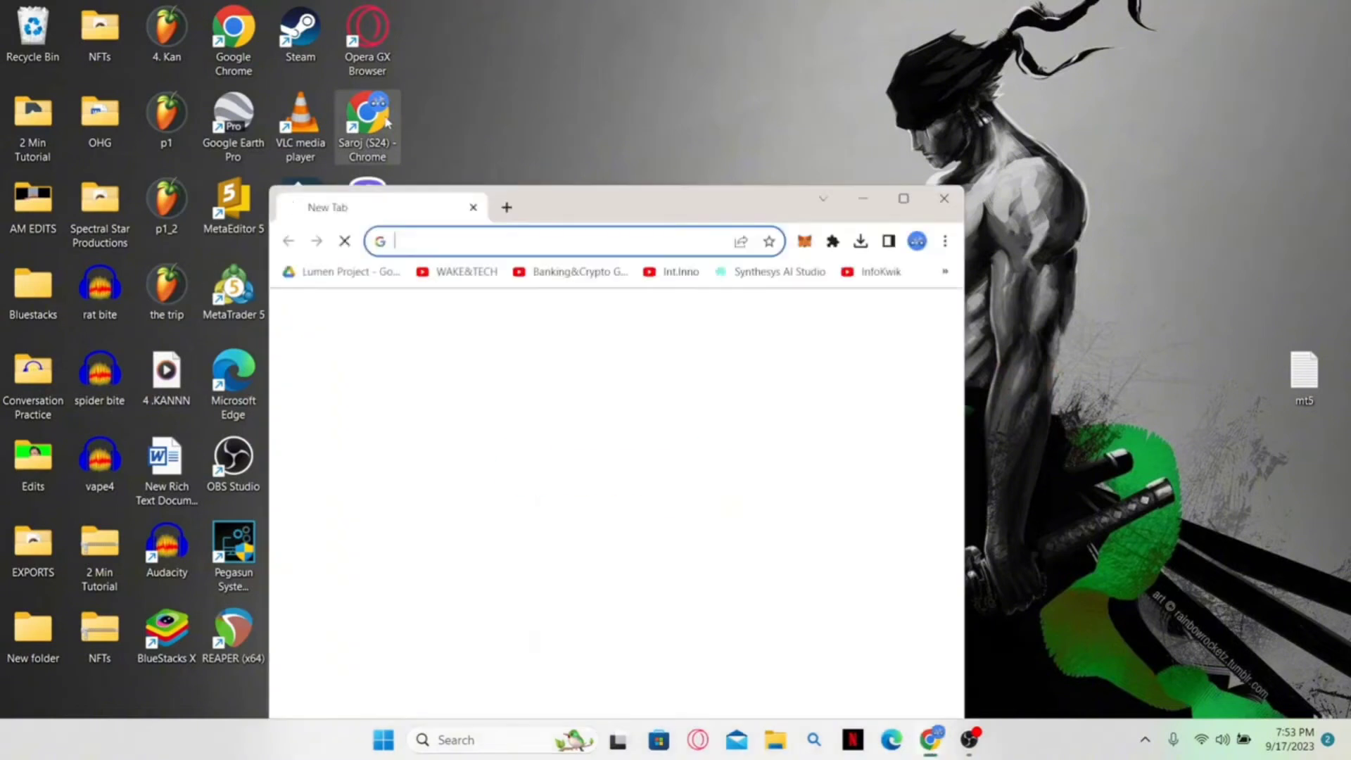
{"action": "double_click", "coordinate": [567, 205]}
{"action": "type", "text": "https://nextdoor.com/"}
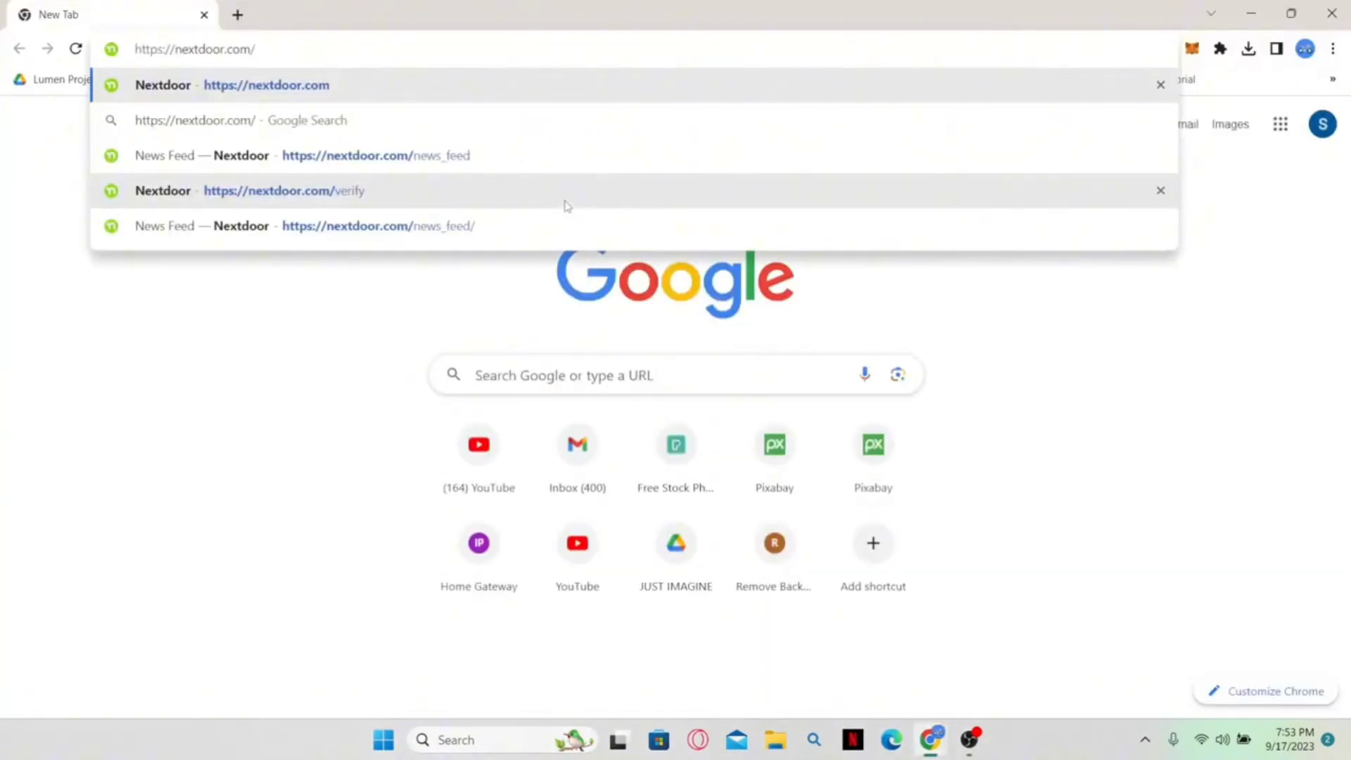
{"action": "key", "text": "Return"}
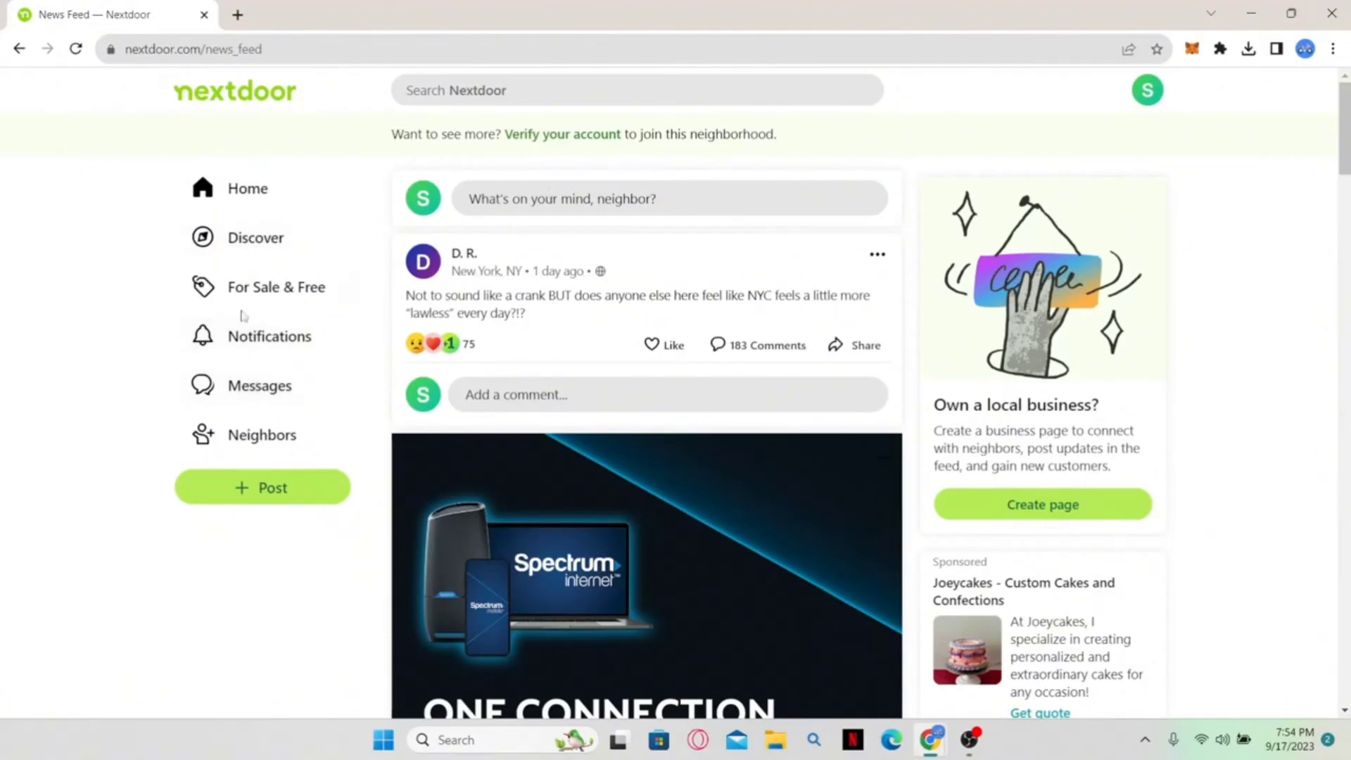
- Open the Notifications page, look through the list, and return to its start
{"action": "left_click", "coordinate": [291, 350]}
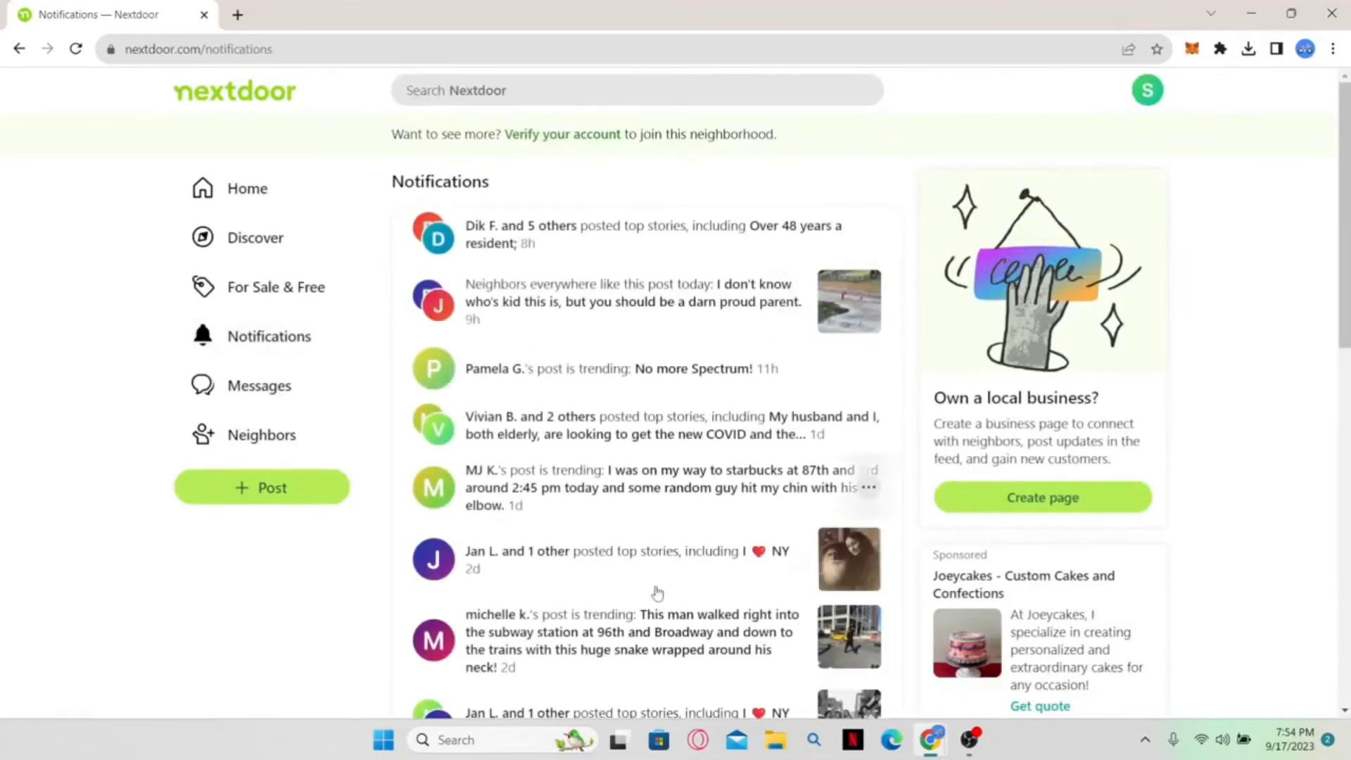
{"action": "scroll", "coordinate": [657, 593], "scroll_direction": "down", "scroll_amount": 3}
{"action": "scroll", "coordinate": [657, 594], "scroll_direction": "down", "scroll_amount": 6}
{"action": "scroll", "coordinate": [627, 262], "scroll_direction": "up", "scroll_amount": 10}
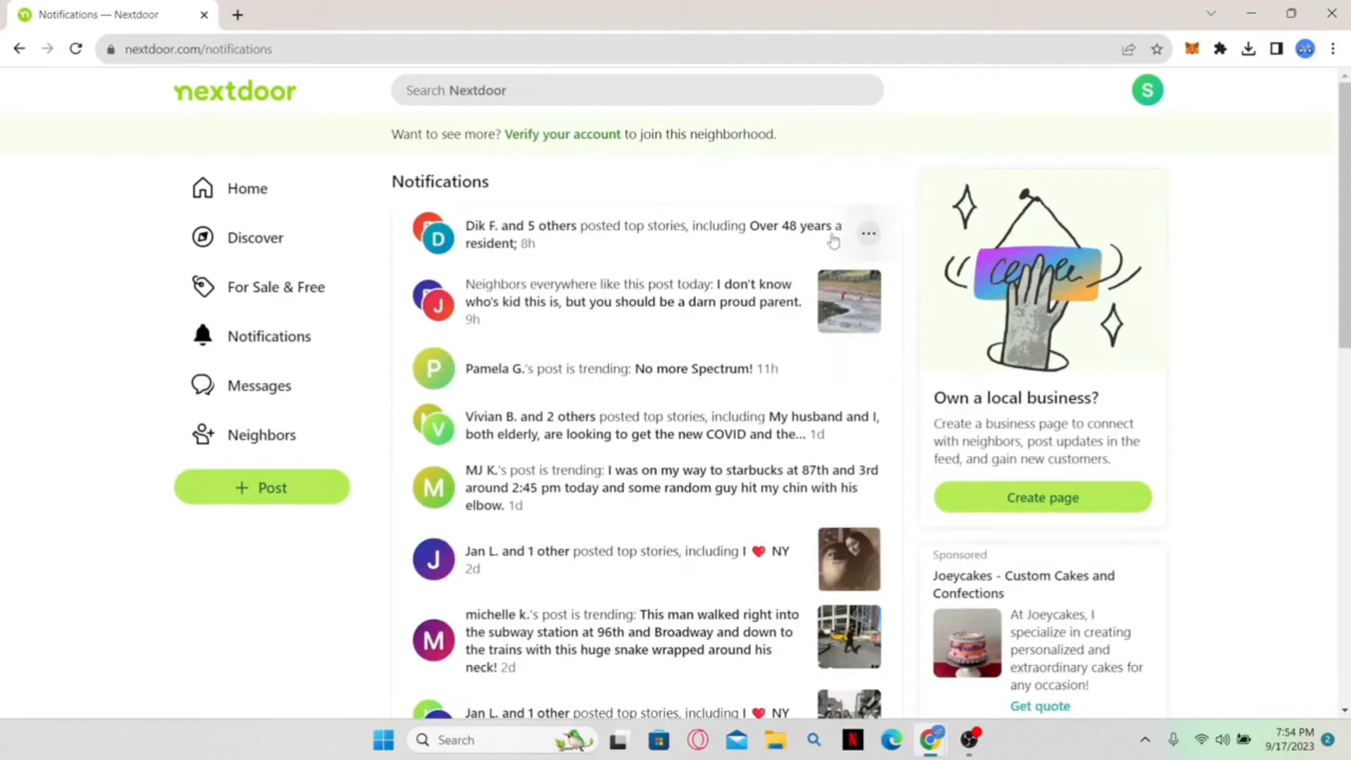
- Delete the newest notification in the list and try to undo the deletion
{"action": "left_click", "coordinate": [863, 238]}
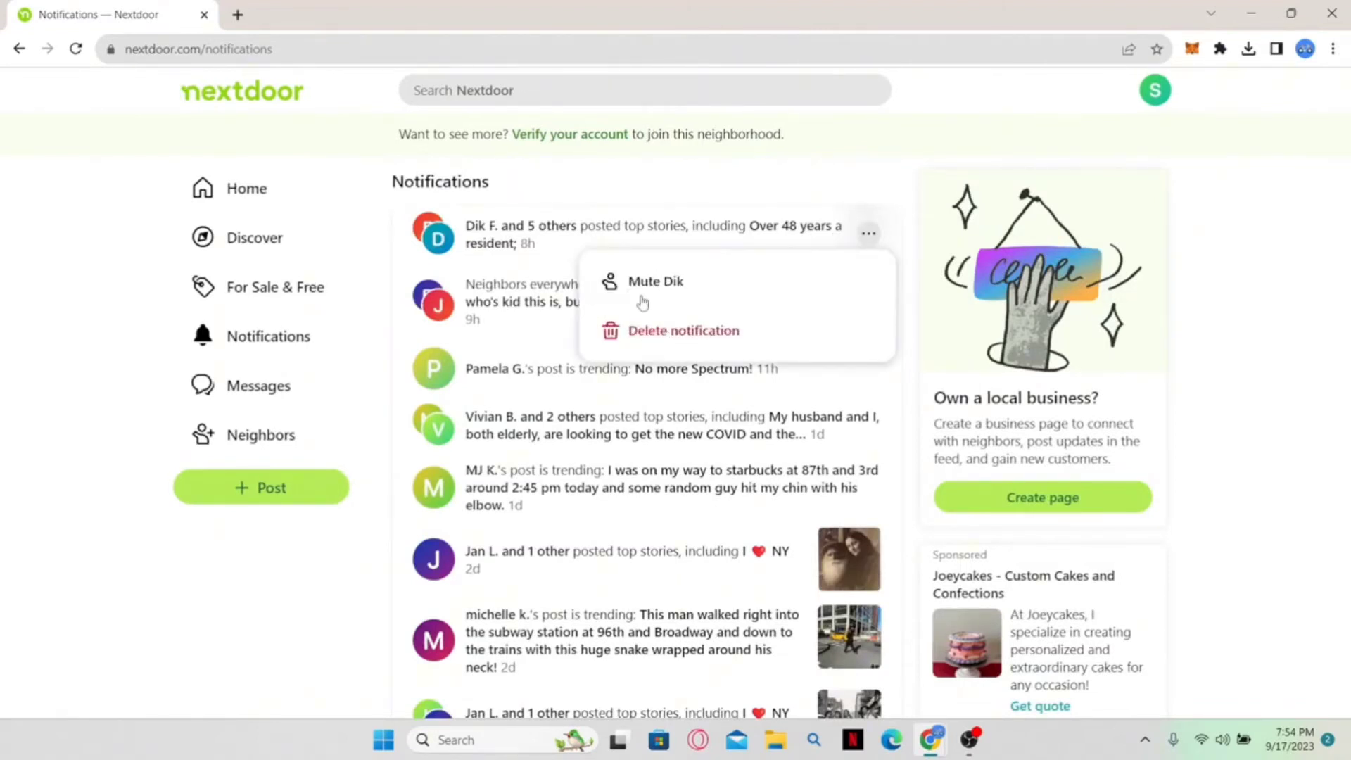
{"action": "left_click", "coordinate": [662, 332]}
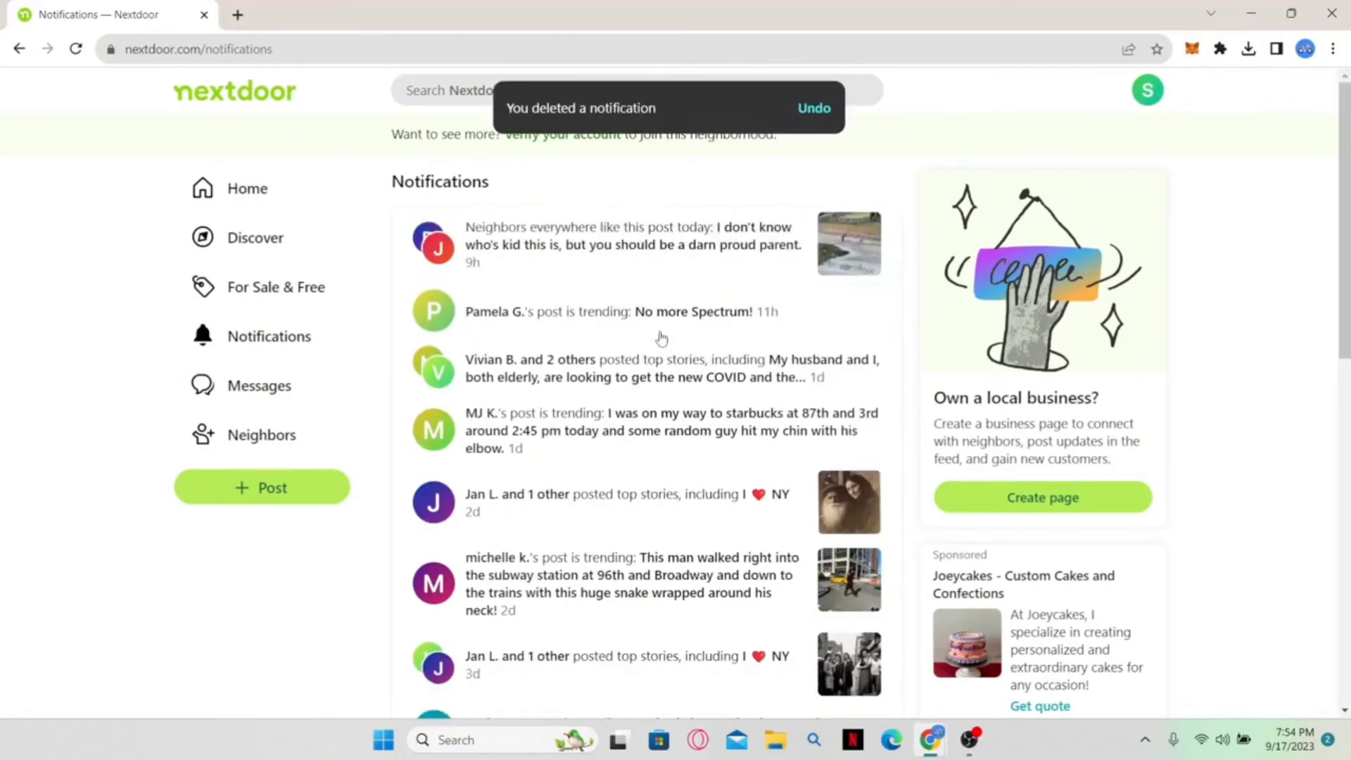
{"action": "mouse_move", "coordinate": [716, 219]}
{"action": "left_click", "coordinate": [818, 109]}
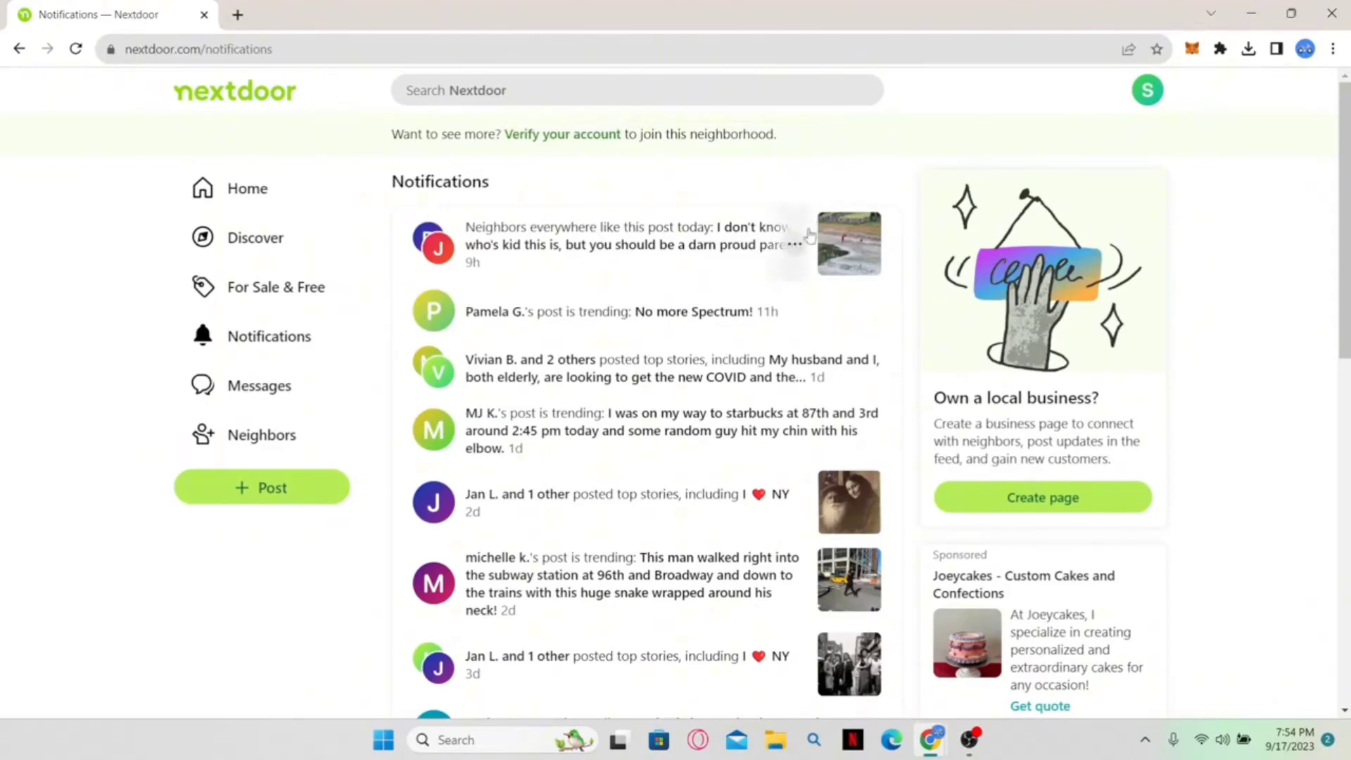
- Delete the newest notification in the list and the trending-post notification about the Starbucks incident
{"action": "left_click", "coordinate": [798, 244]}
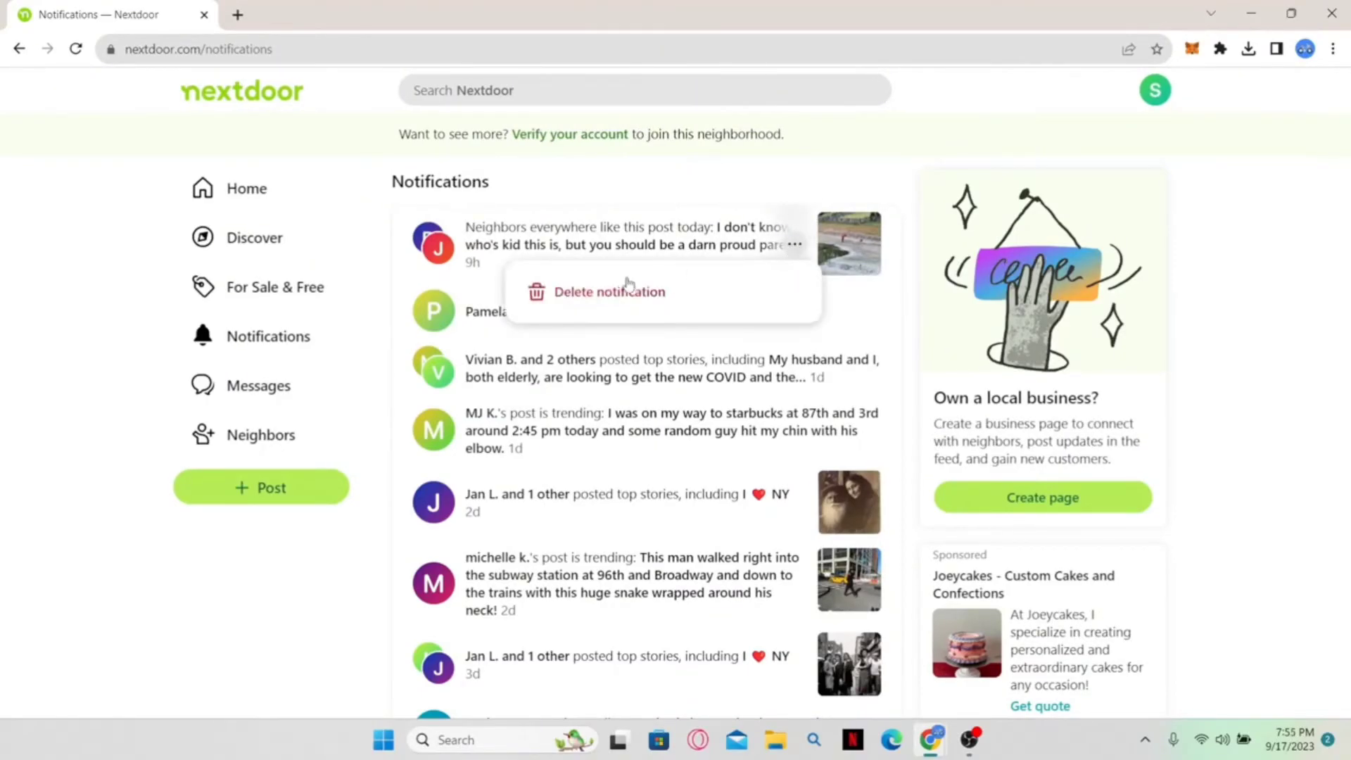
{"action": "left_click", "coordinate": [594, 293]}
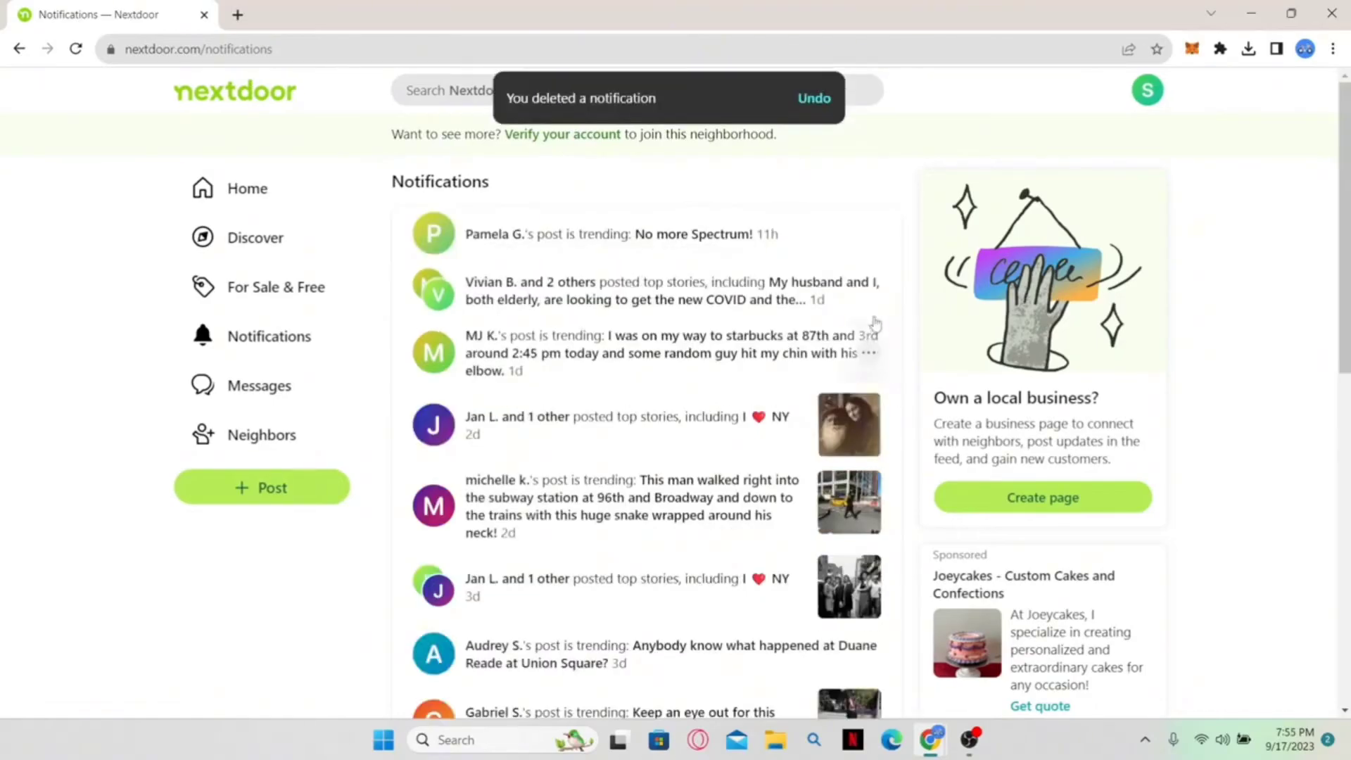
{"action": "left_click", "coordinate": [872, 352]}
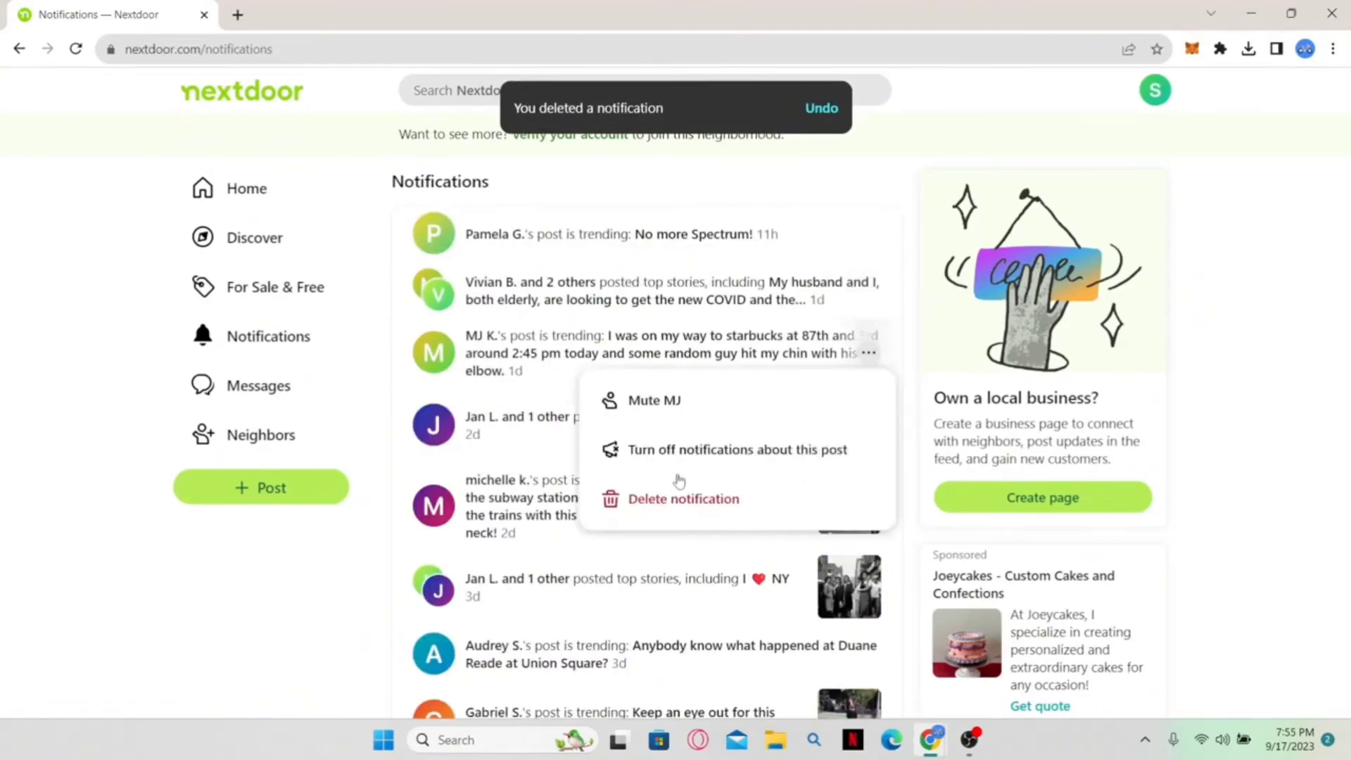
{"action": "left_click", "coordinate": [675, 500]}
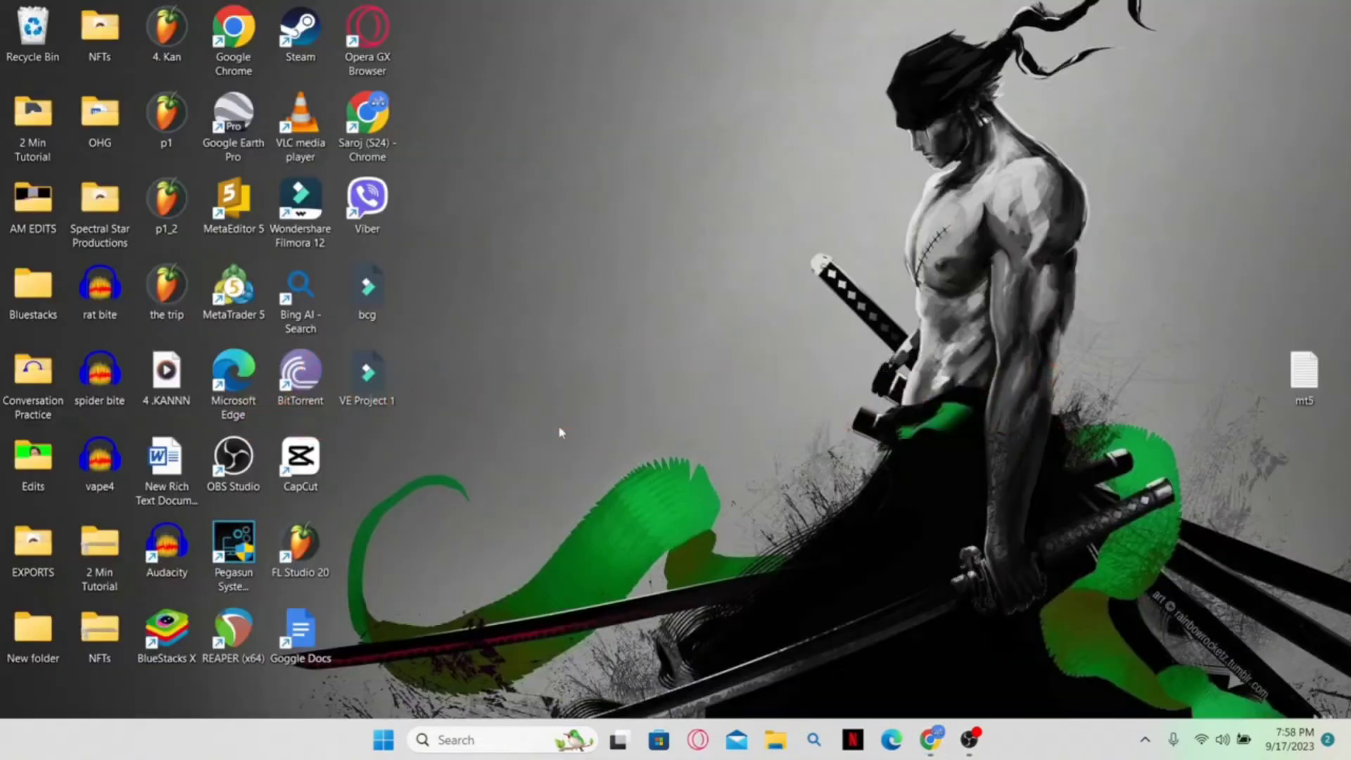
{"action": "double_click", "coordinate": [367, 113]}
{"action": "double_click", "coordinate": [625, 211]}
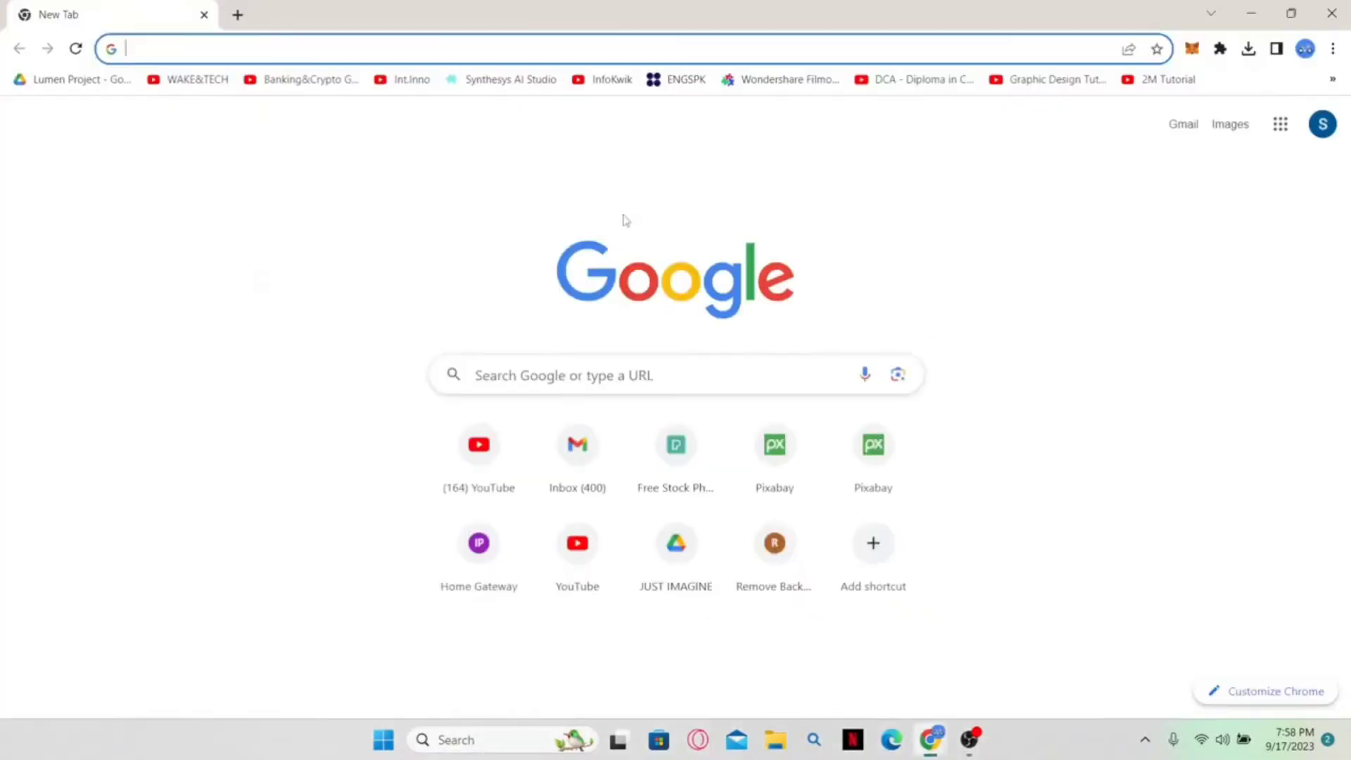
{"action": "type", "text": "https://nextdoor.com/"}
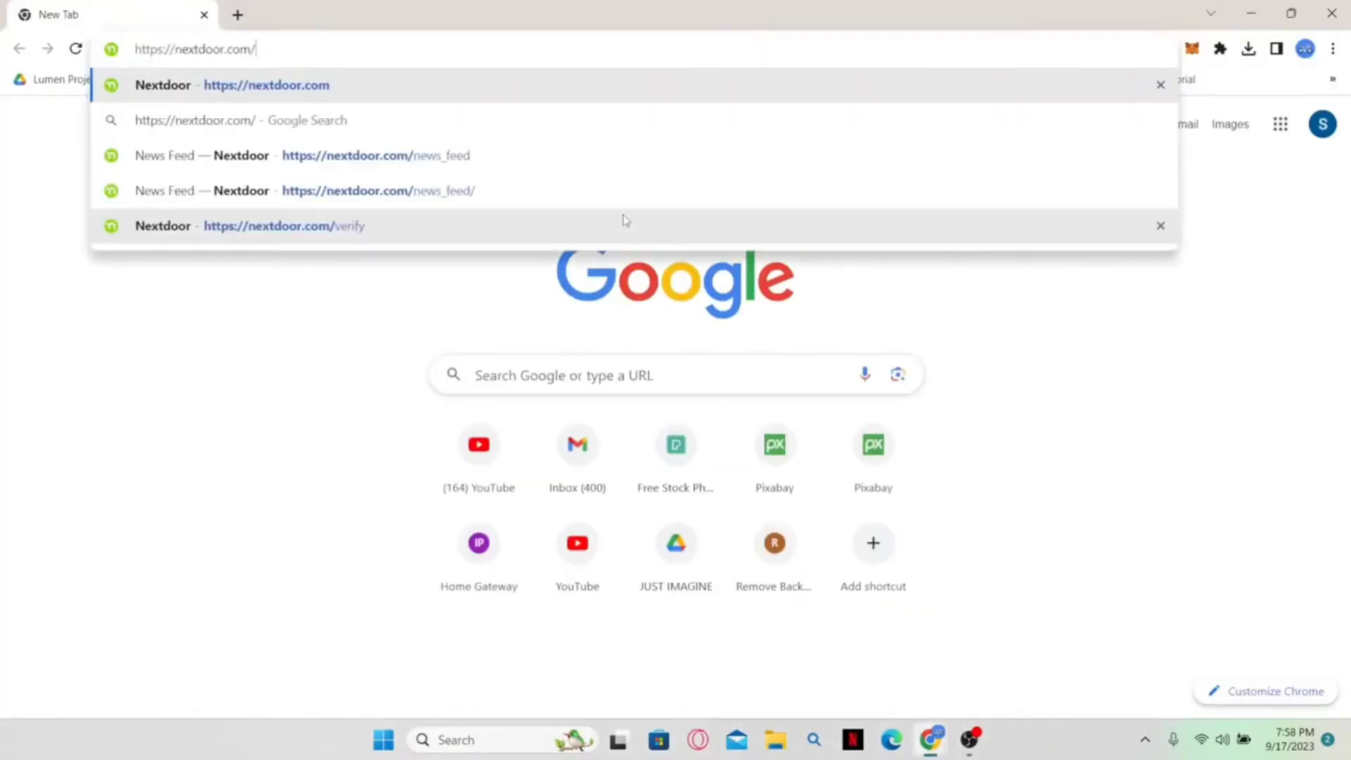
{"action": "key", "text": "Return"}
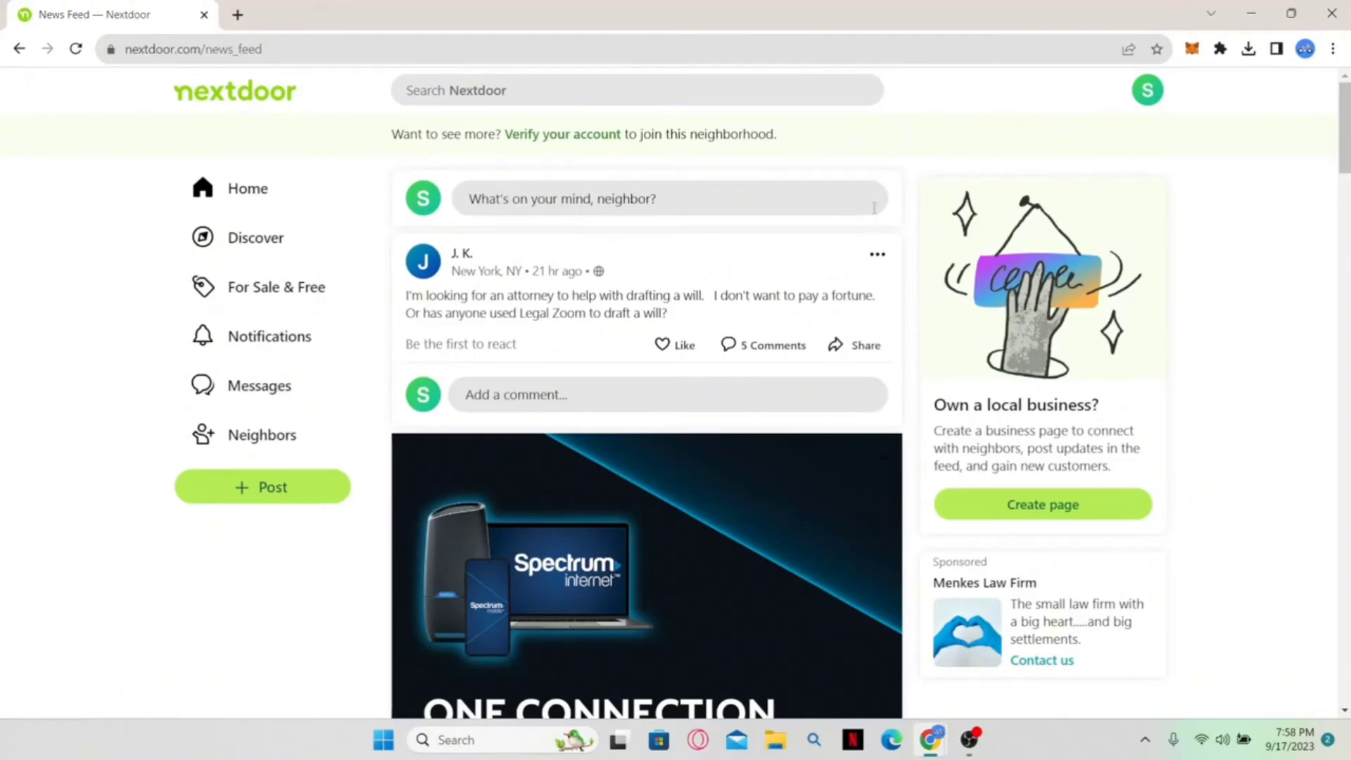
- Open the Nextdoor Help Center from the profile options and search it for "contact"
{"action": "left_click", "coordinate": [1150, 95]}
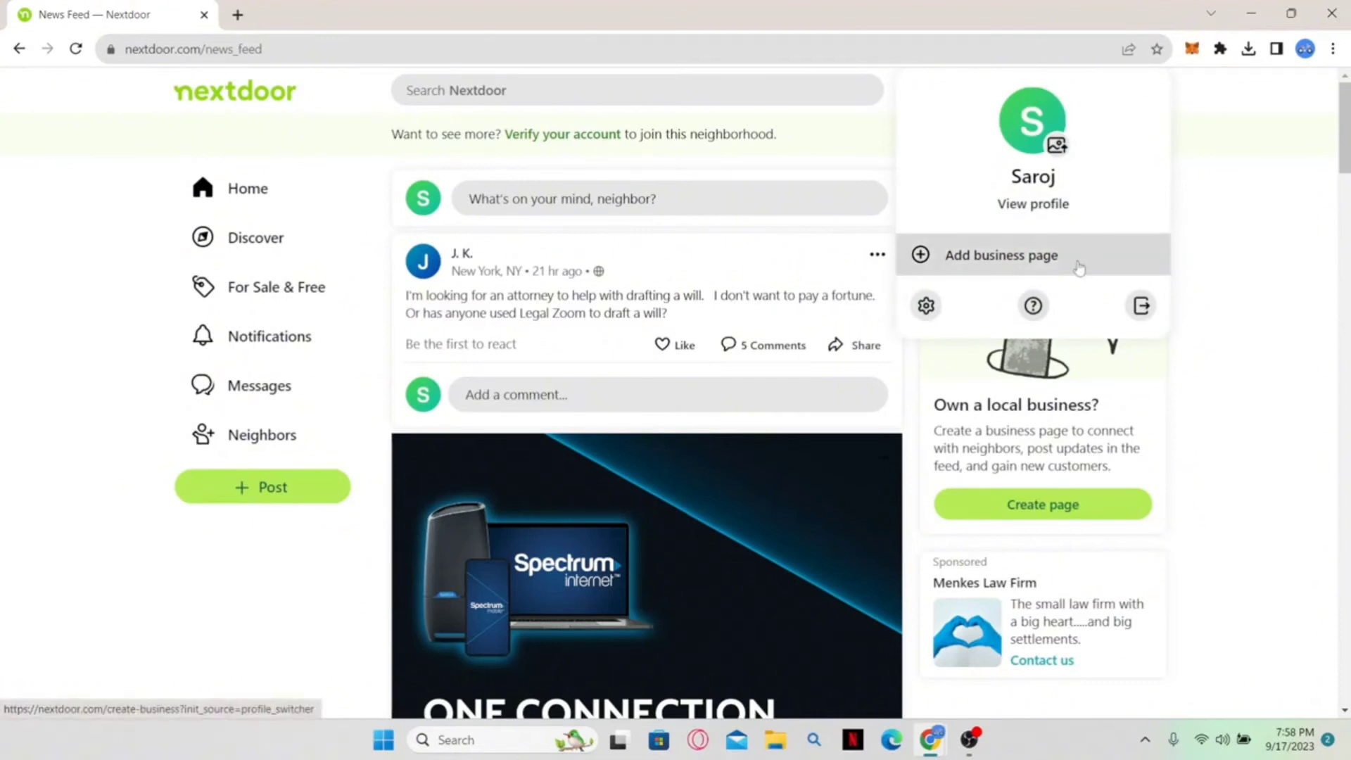
{"action": "left_click", "coordinate": [1033, 307]}
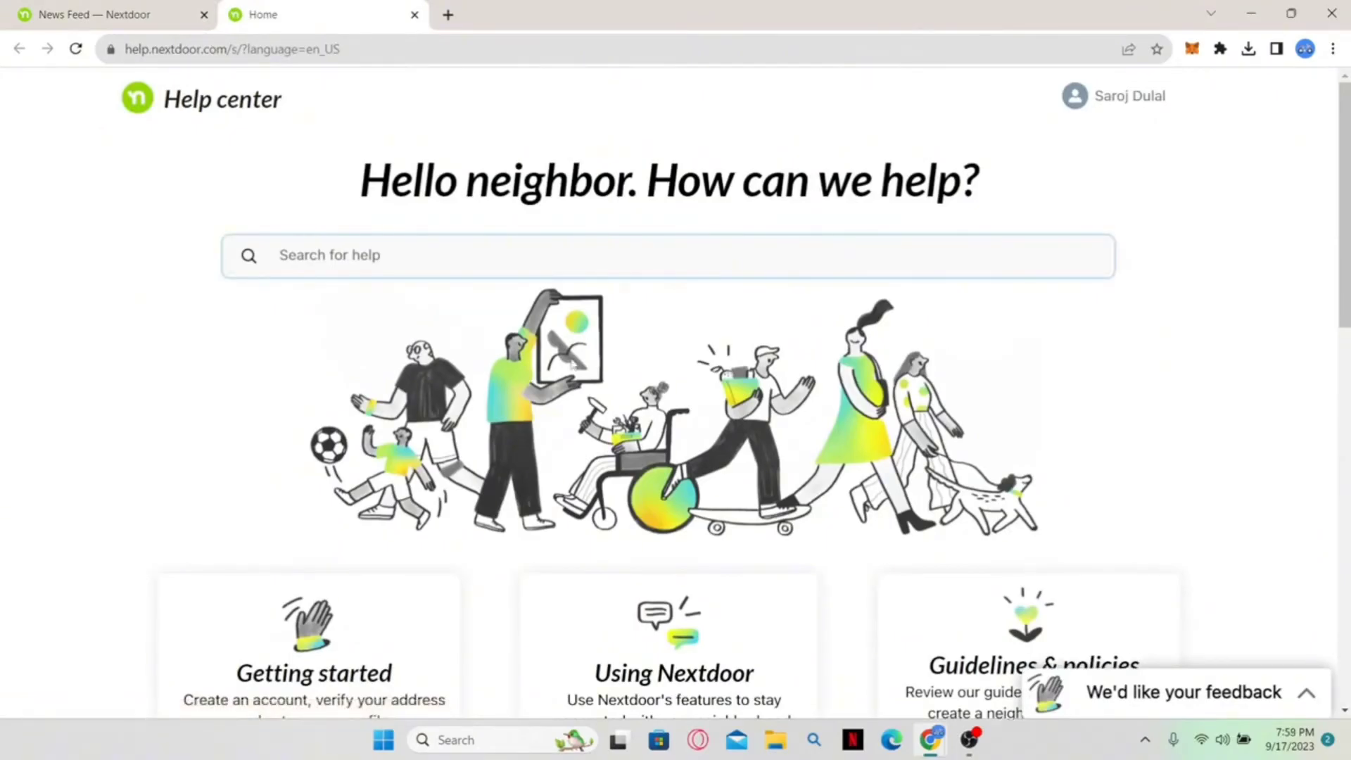
{"action": "type", "text": "contact"}
{"action": "key", "text": "Return"}
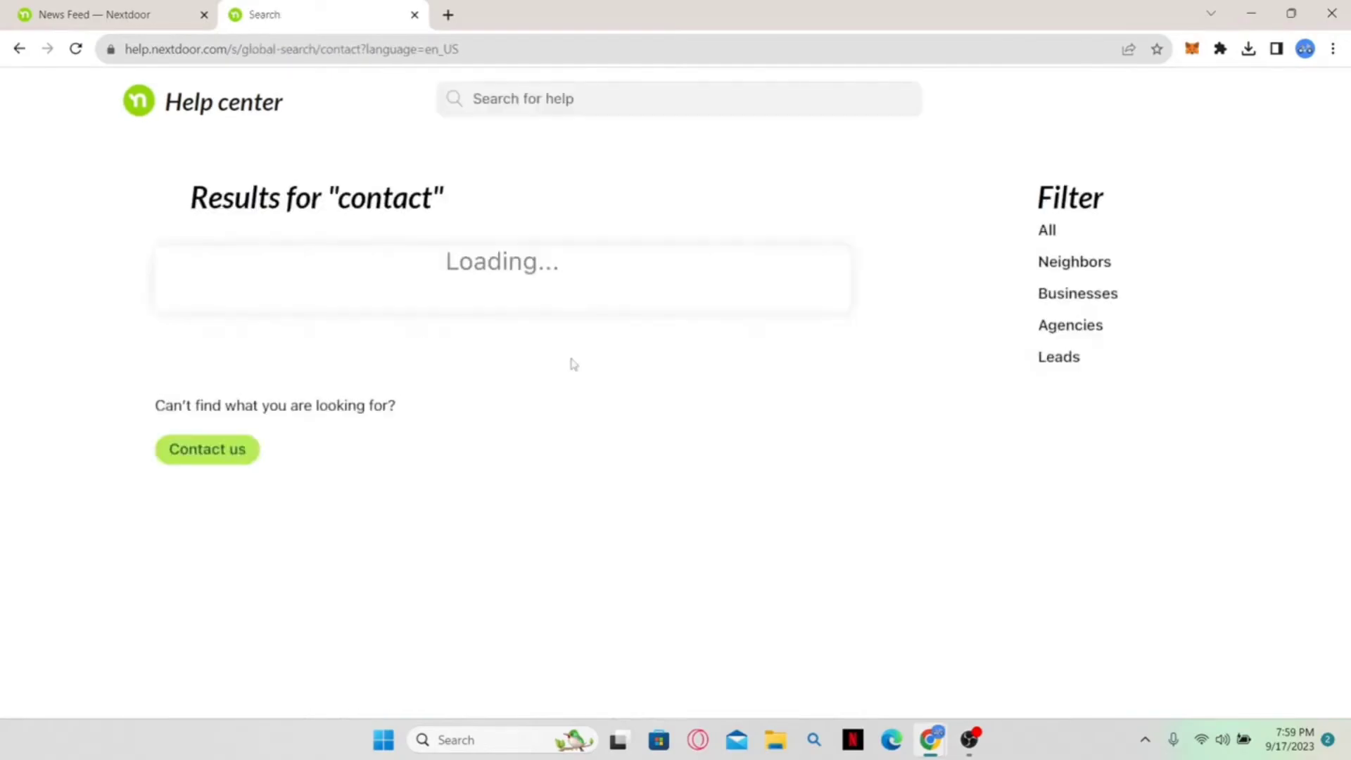
- Open the Contact us form and set the question to "Newsfeed, posts, or messages", relating to "Sorting my newsfeed"
{"action": "scroll", "coordinate": [505, 437], "scroll_direction": "down", "scroll_amount": 10}
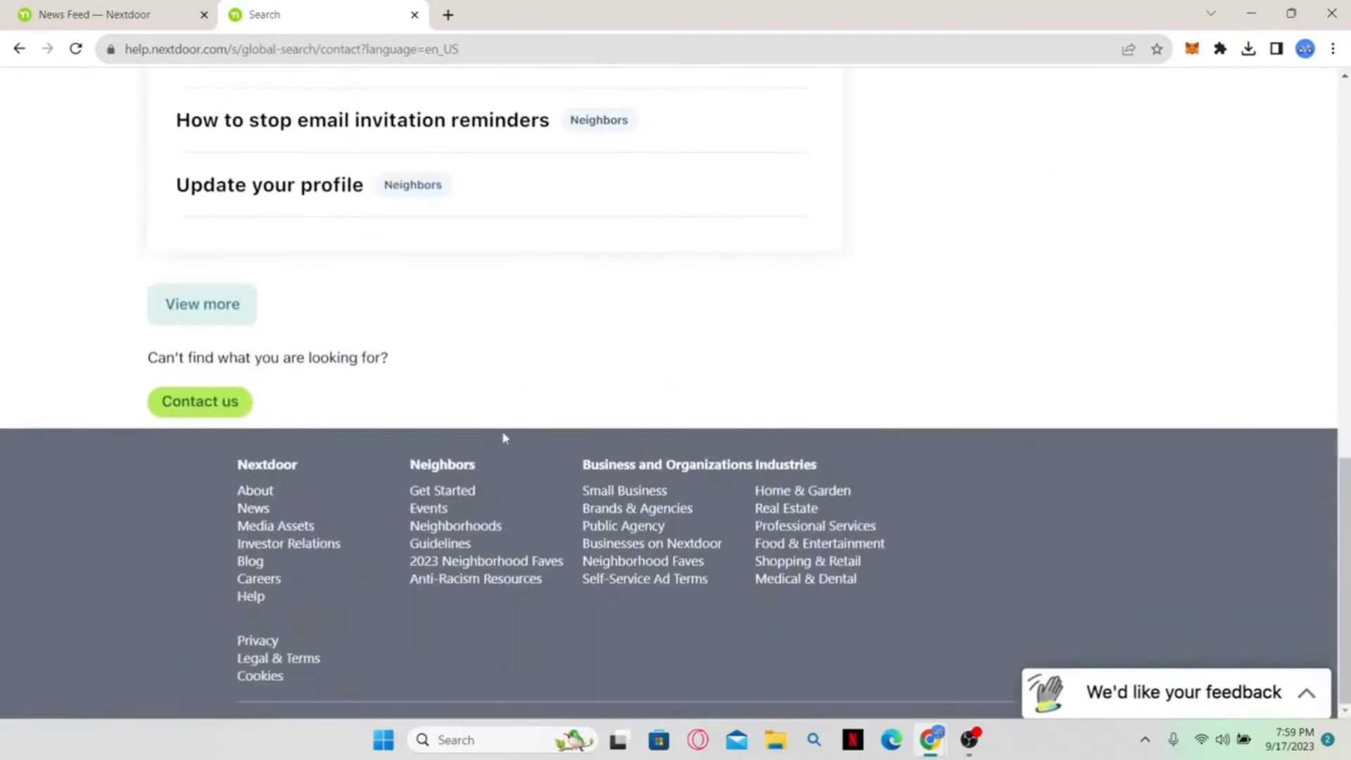
{"action": "left_click", "coordinate": [210, 411]}
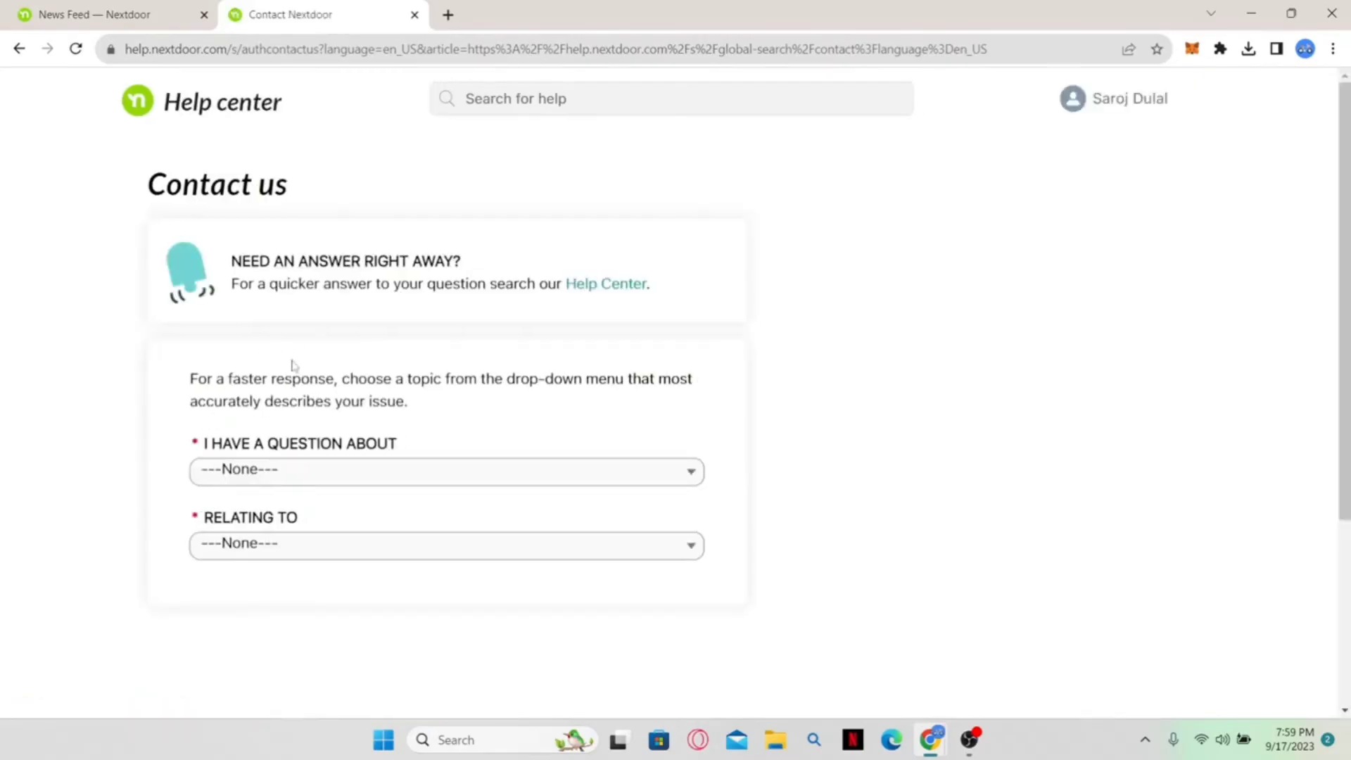
{"action": "scroll", "coordinate": [294, 365], "scroll_direction": "down", "scroll_amount": 3}
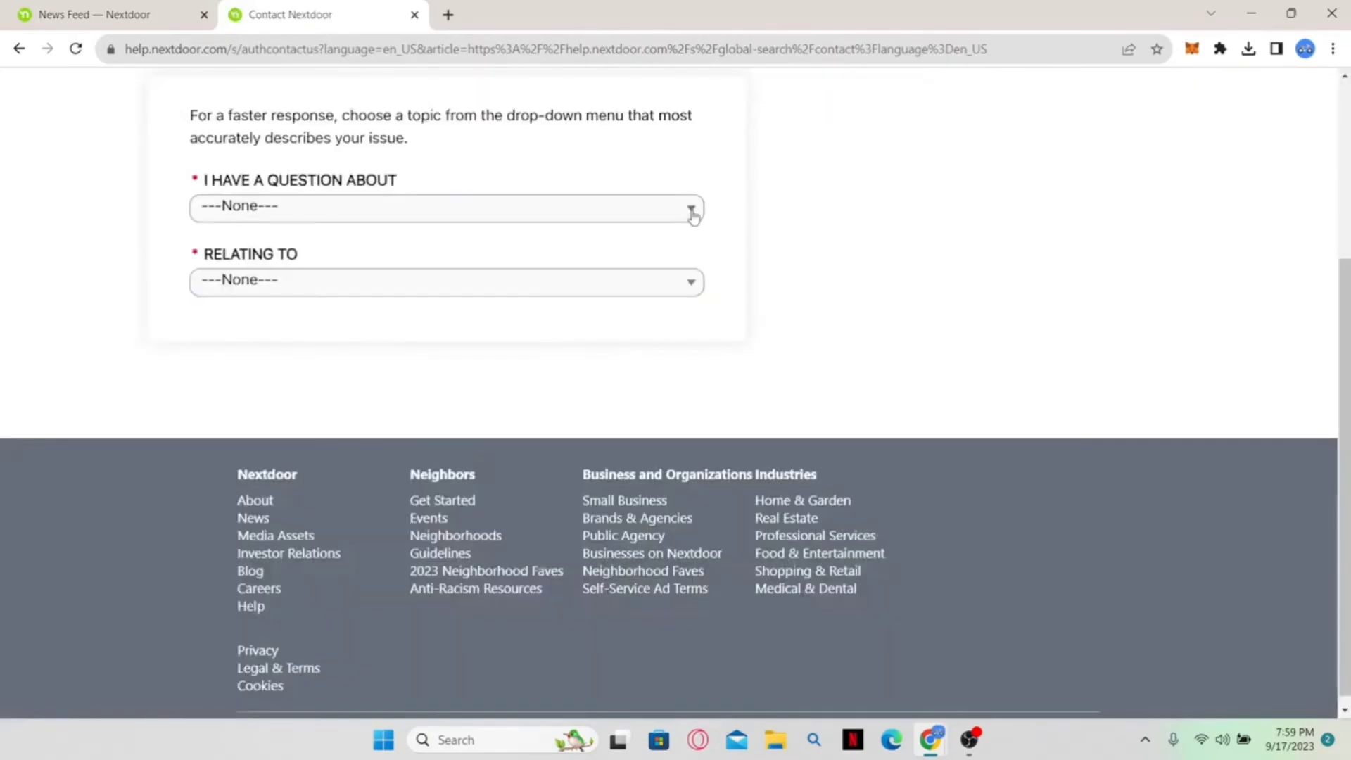
{"action": "left_click", "coordinate": [694, 213]}
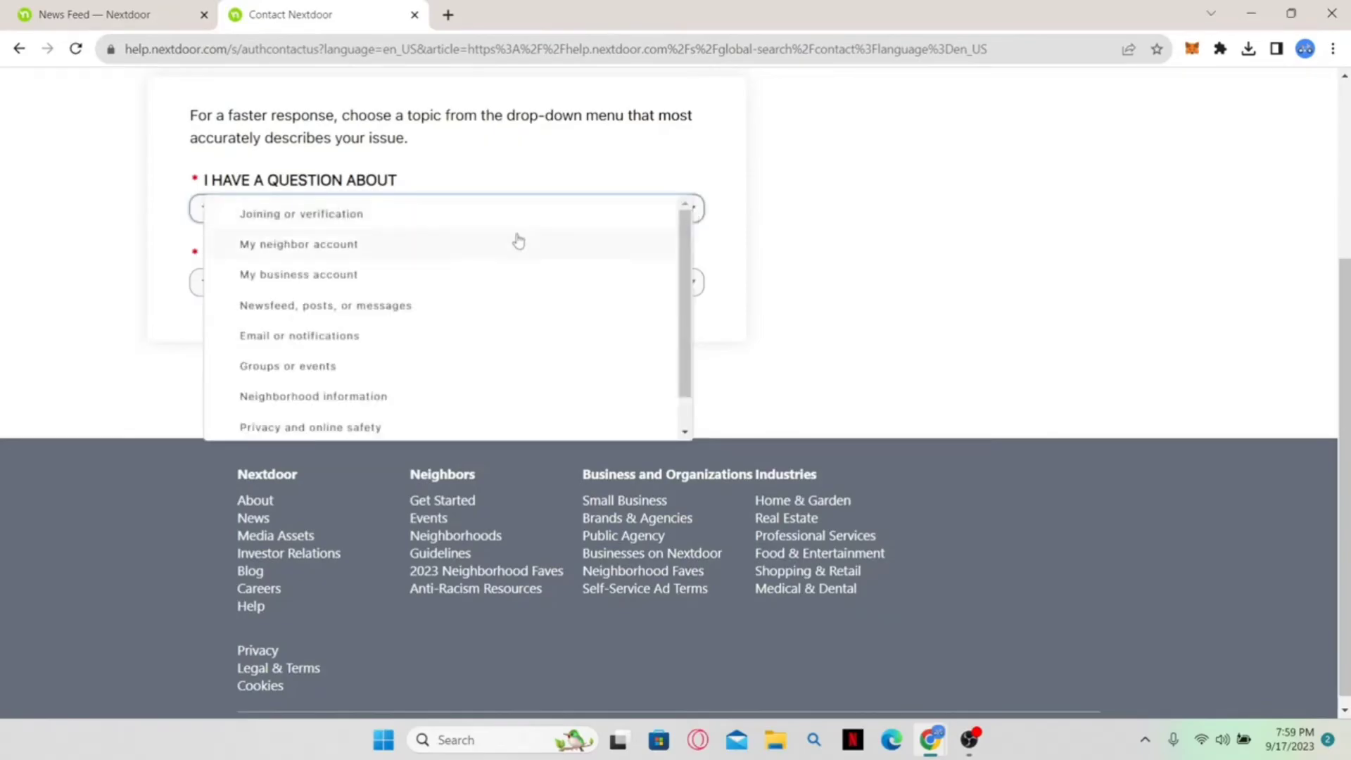
{"action": "left_click", "coordinate": [369, 306]}
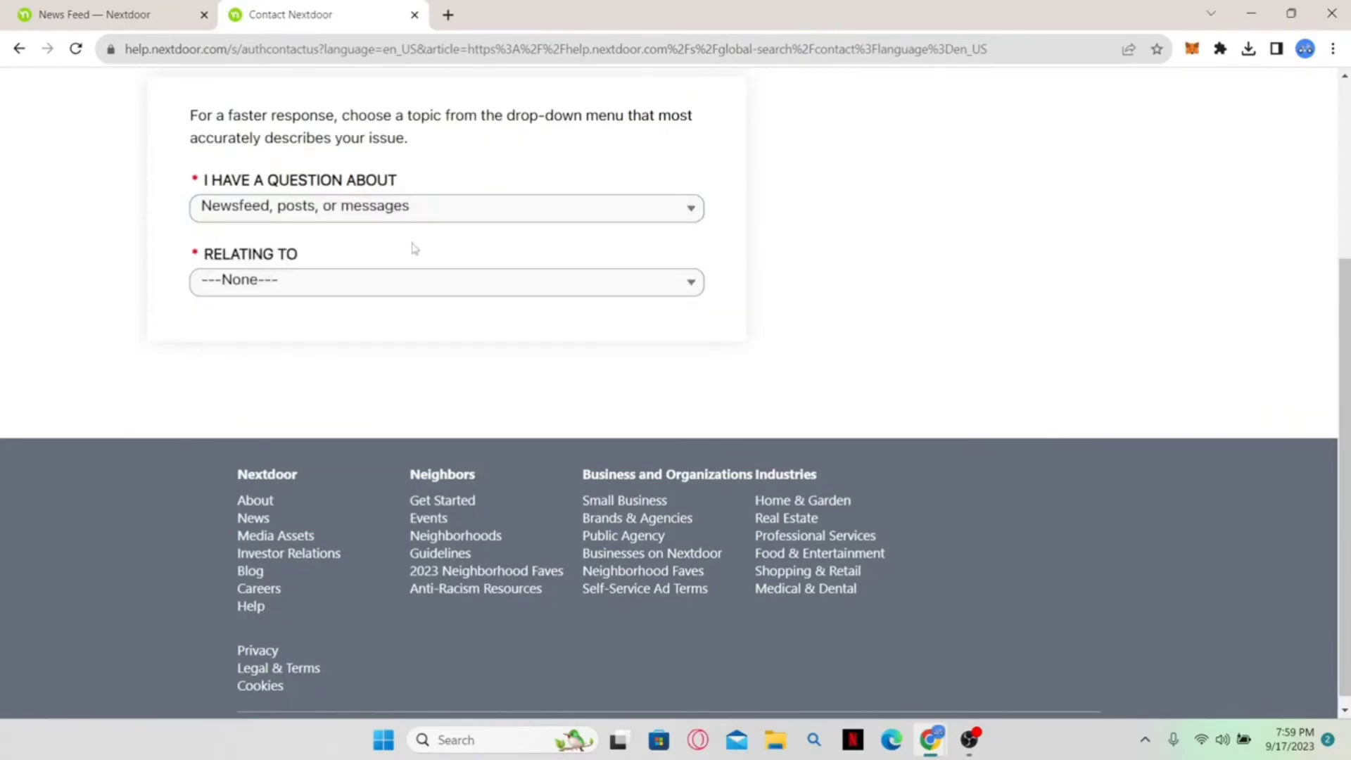
{"action": "left_click", "coordinate": [690, 288]}
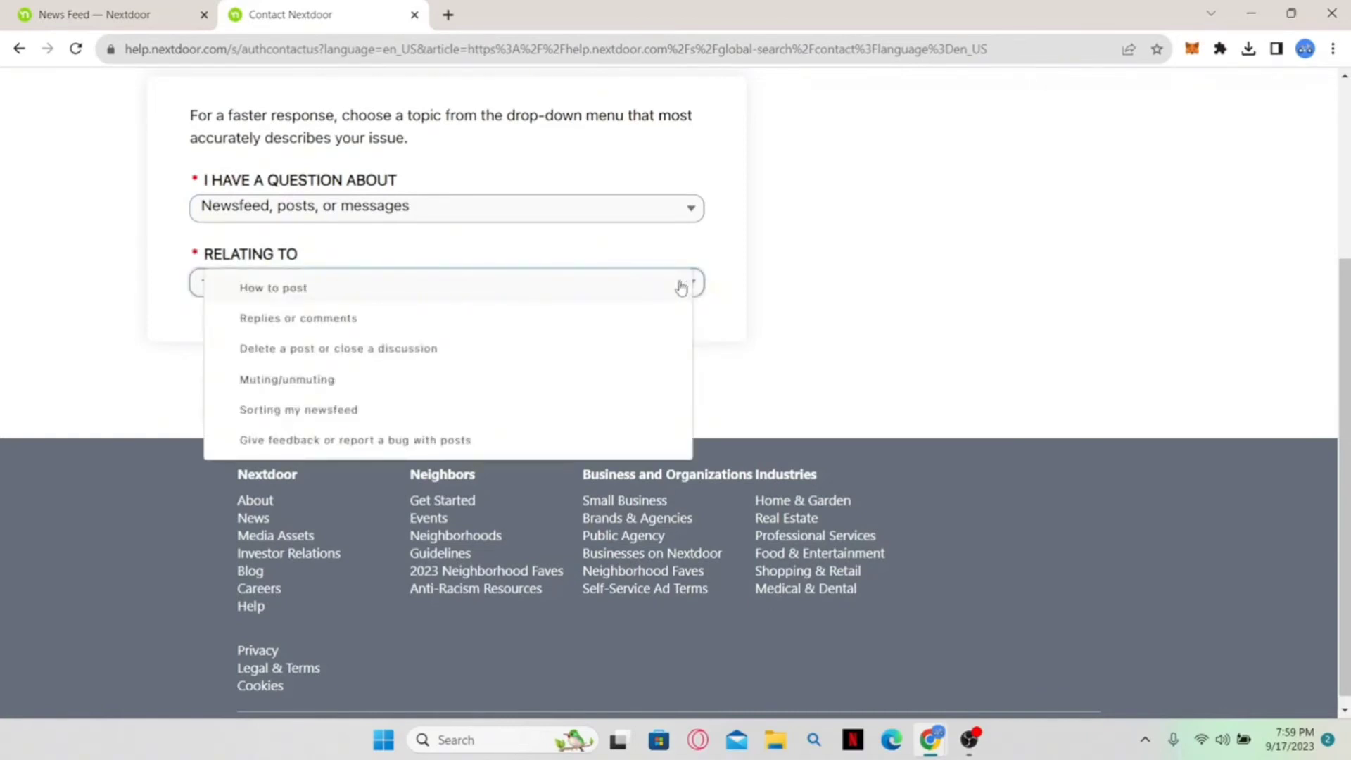
{"action": "left_click", "coordinate": [319, 411]}
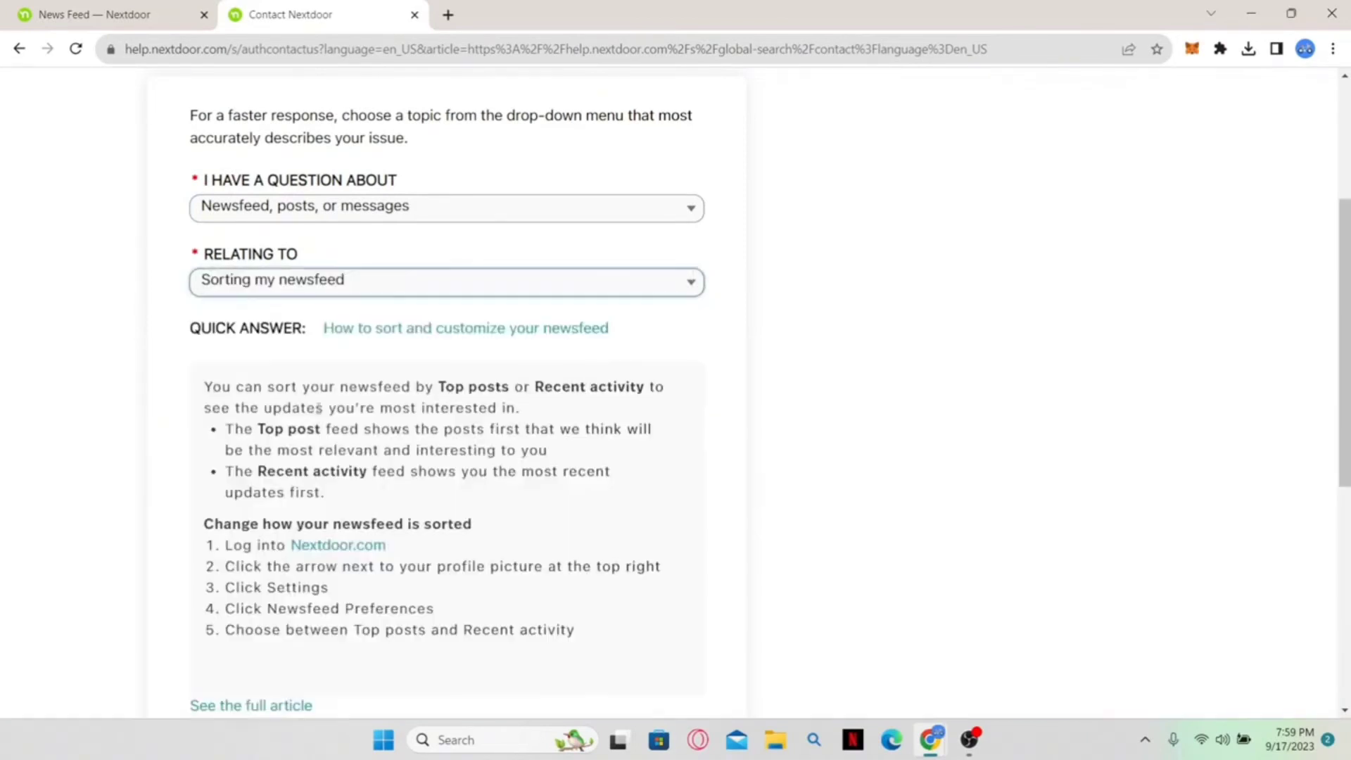
- Read the quick answer on sorting the newsfeed down to the further-help option, and close the browser
{"action": "scroll", "coordinate": [382, 428], "scroll_direction": "down", "scroll_amount": 6}
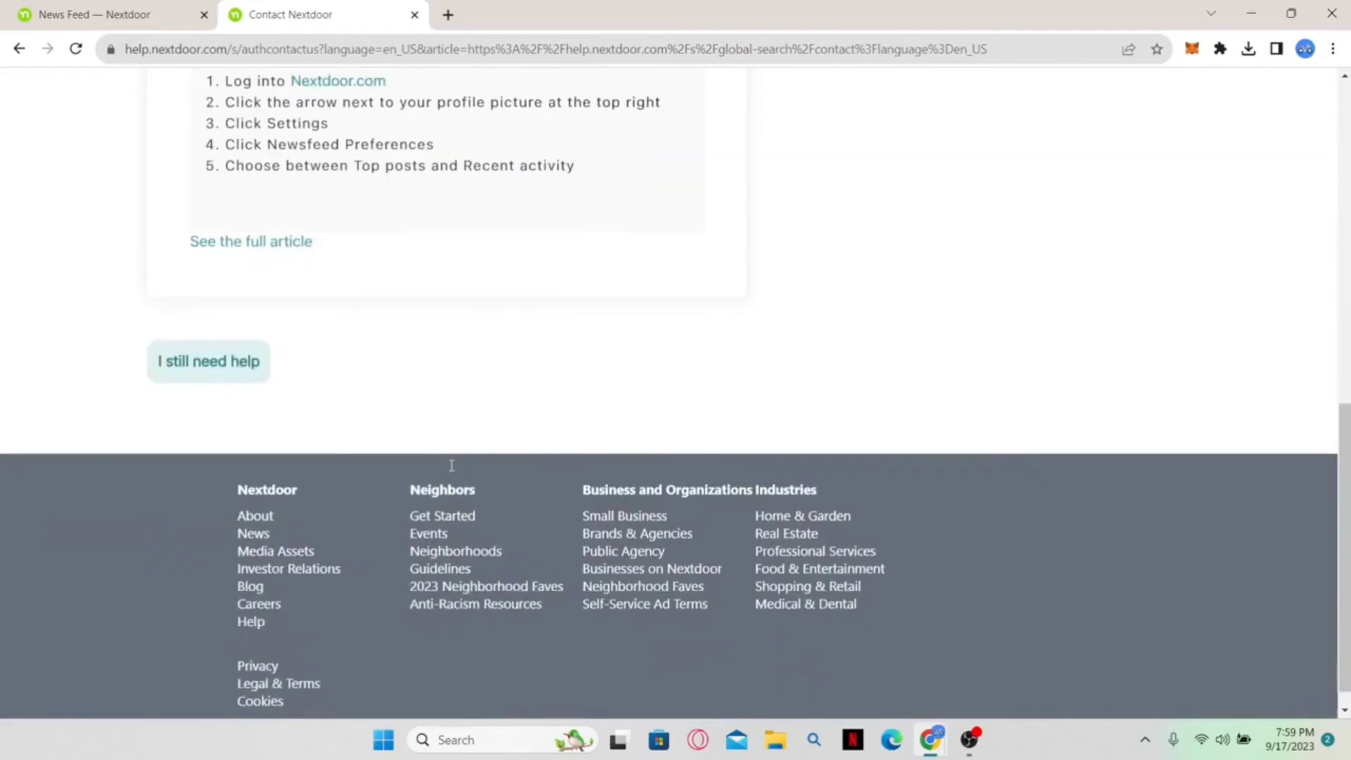
{"action": "scroll", "coordinate": [453, 470], "scroll_direction": "up", "scroll_amount": 3}
{"action": "scroll", "coordinate": [452, 471], "scroll_direction": "up", "scroll_amount": 2}
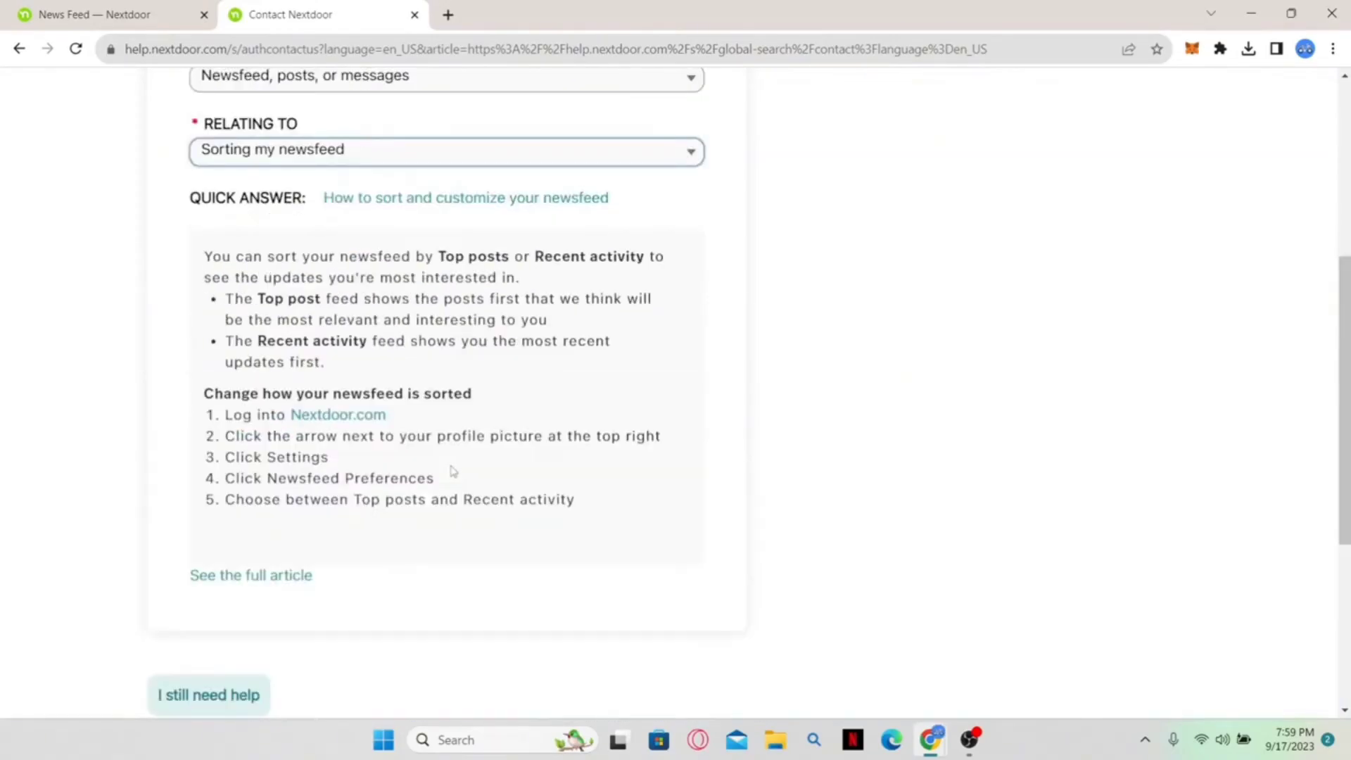
{"action": "scroll", "coordinate": [452, 473], "scroll_direction": "down", "scroll_amount": 5}
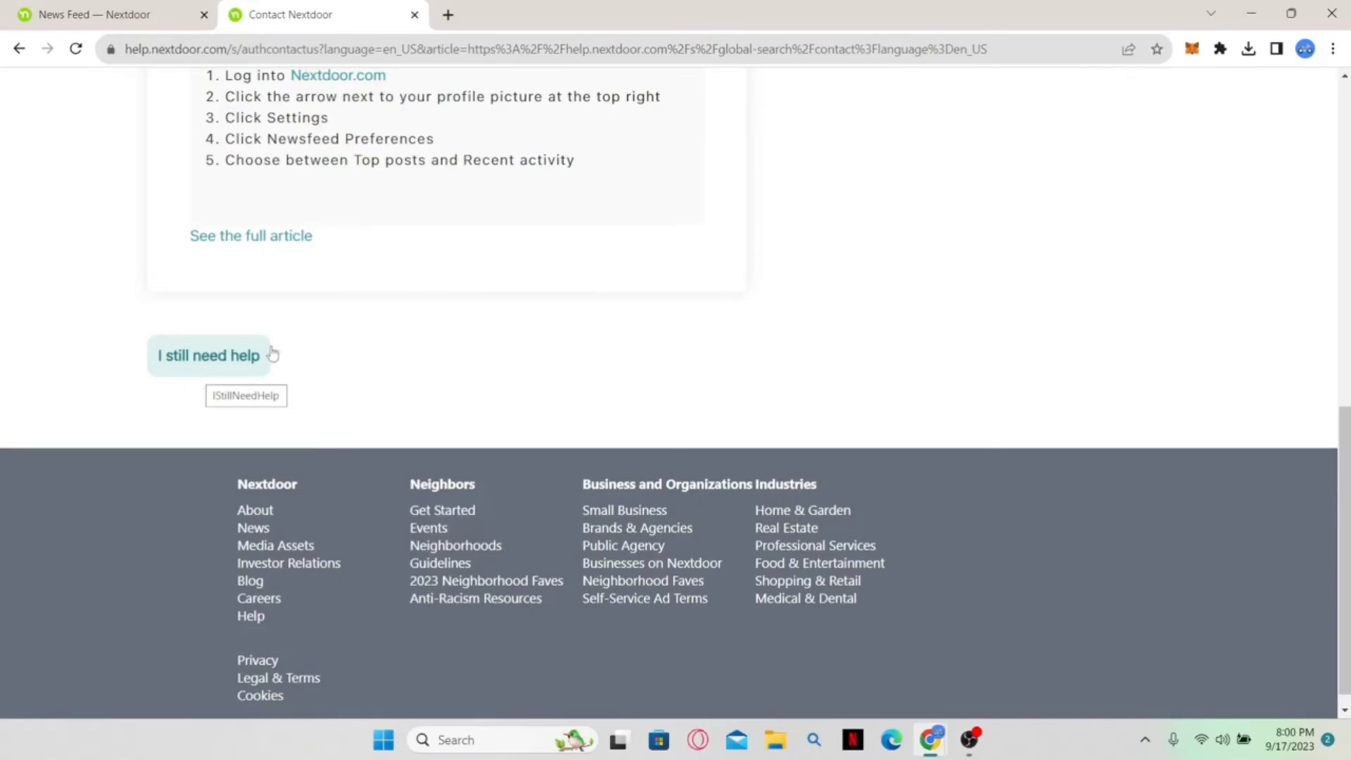
{"action": "left_click", "coordinate": [1333, 13]}
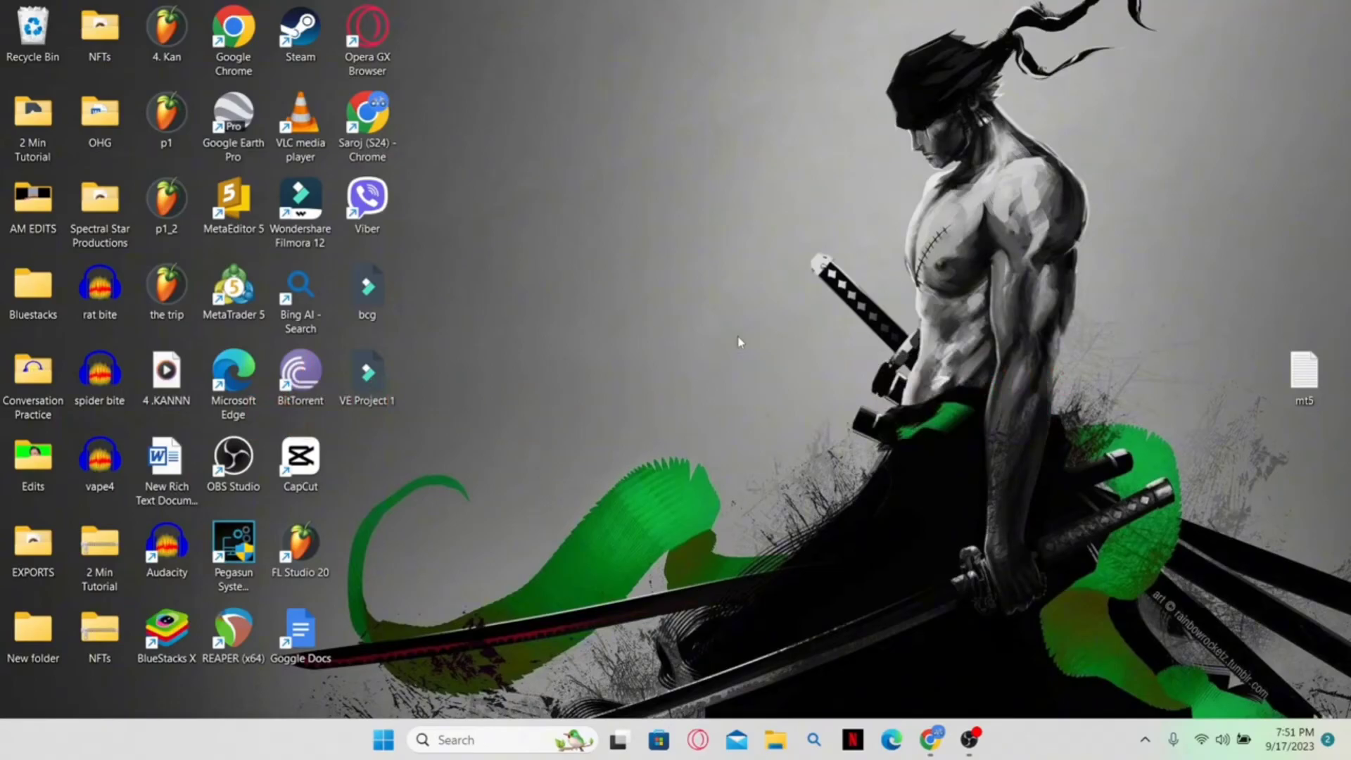
- Open a maximized Chrome window from the desktop and go to nextdoor.com
{"action": "double_click", "coordinate": [375, 121]}
{"action": "double_click", "coordinate": [707, 214]}
{"action": "type", "text": "nextdoor.com"}
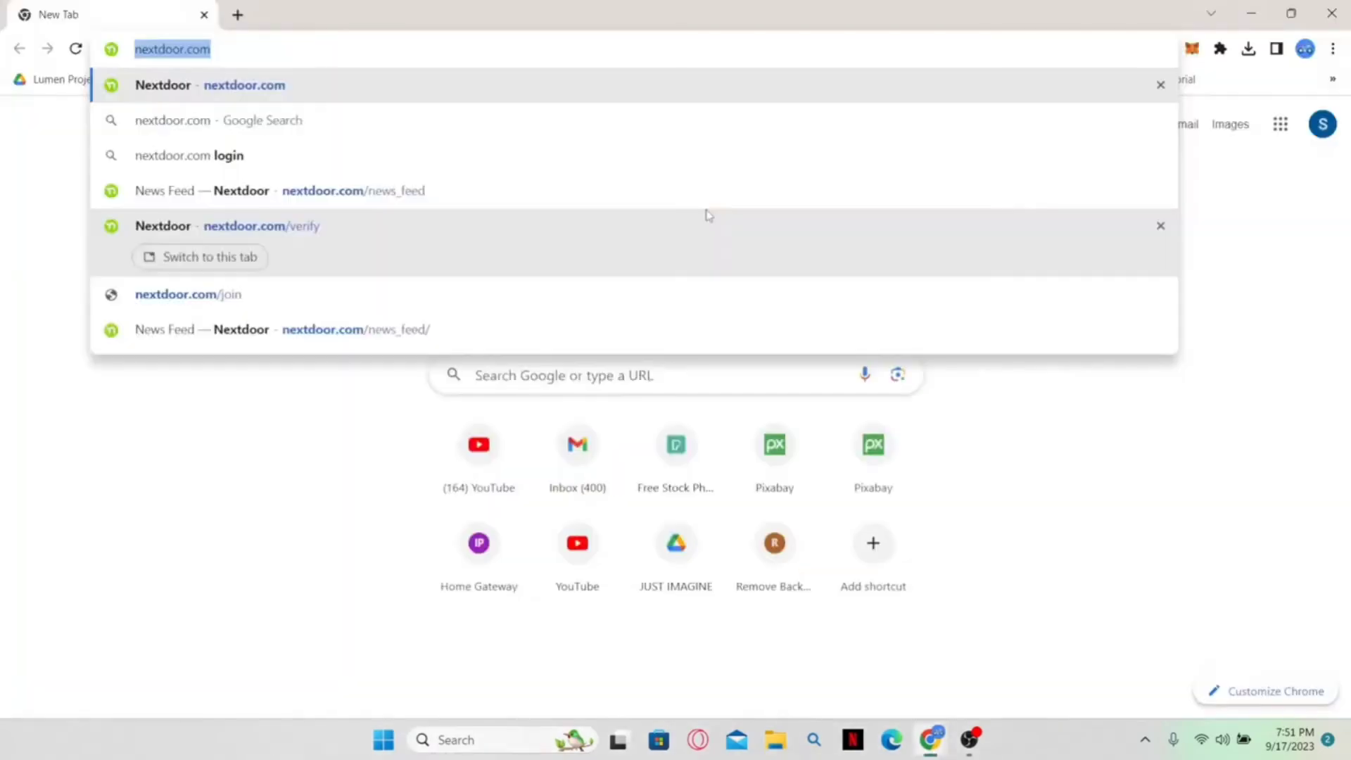
{"action": "key", "text": "Return"}
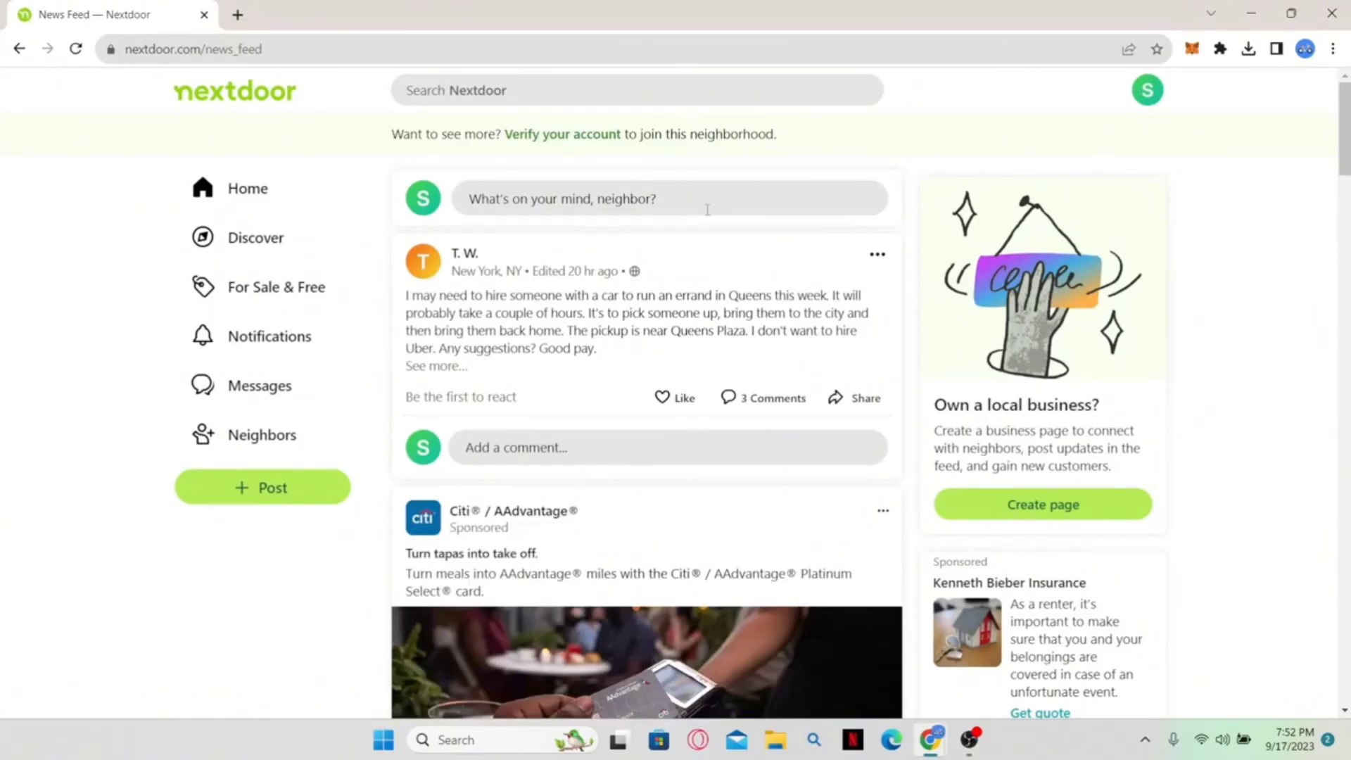
- Open the form for moving the profile to a new address from the account settings, and close the browser after viewing it
{"action": "left_click", "coordinate": [1147, 92]}
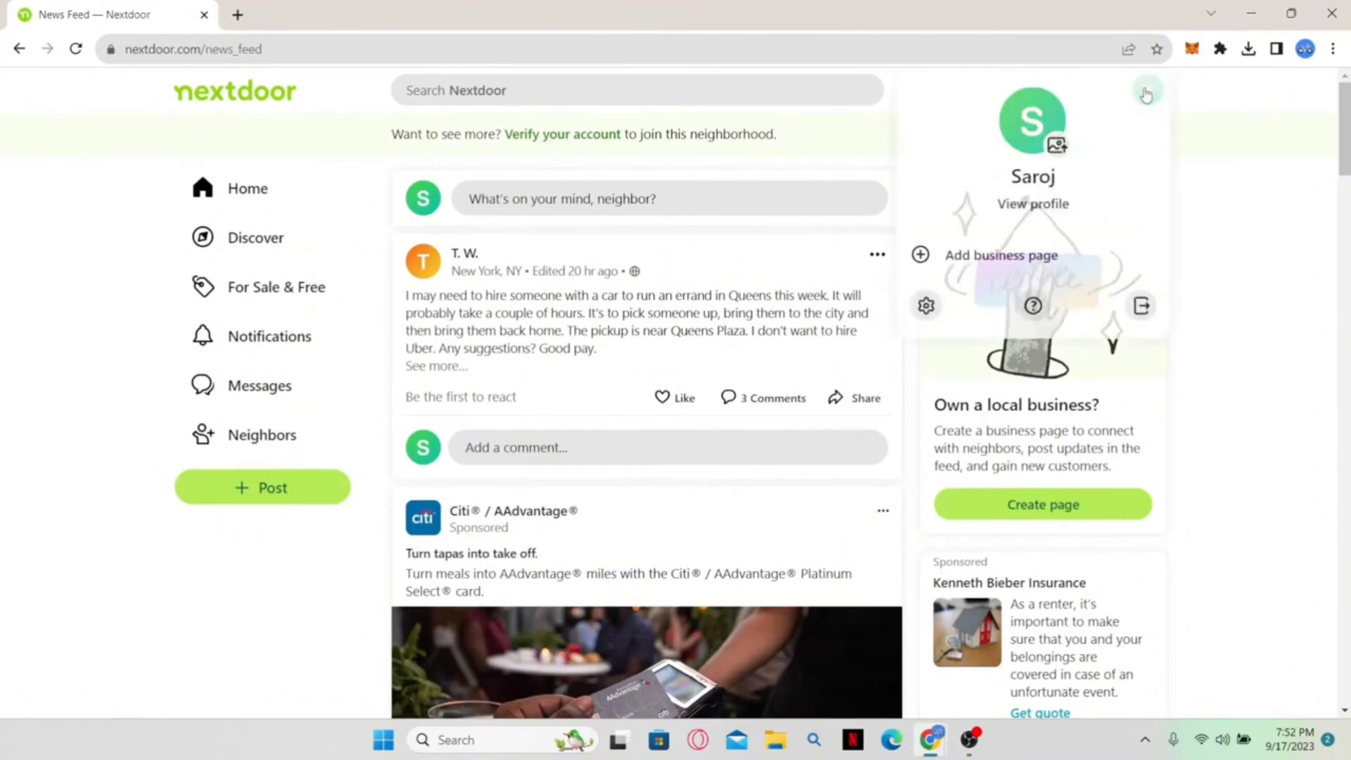
{"action": "left_click", "coordinate": [926, 306]}
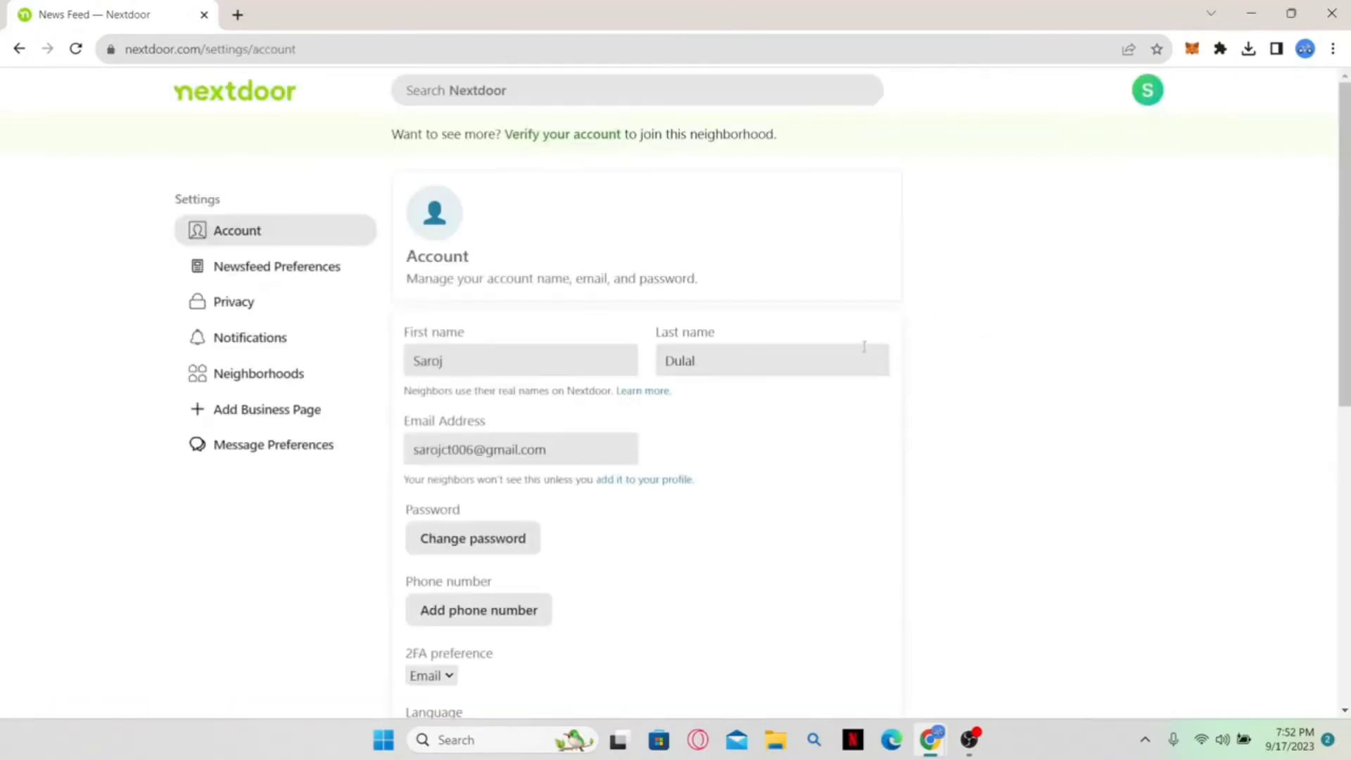
{"action": "scroll", "coordinate": [811, 491], "scroll_direction": "down", "scroll_amount": 7}
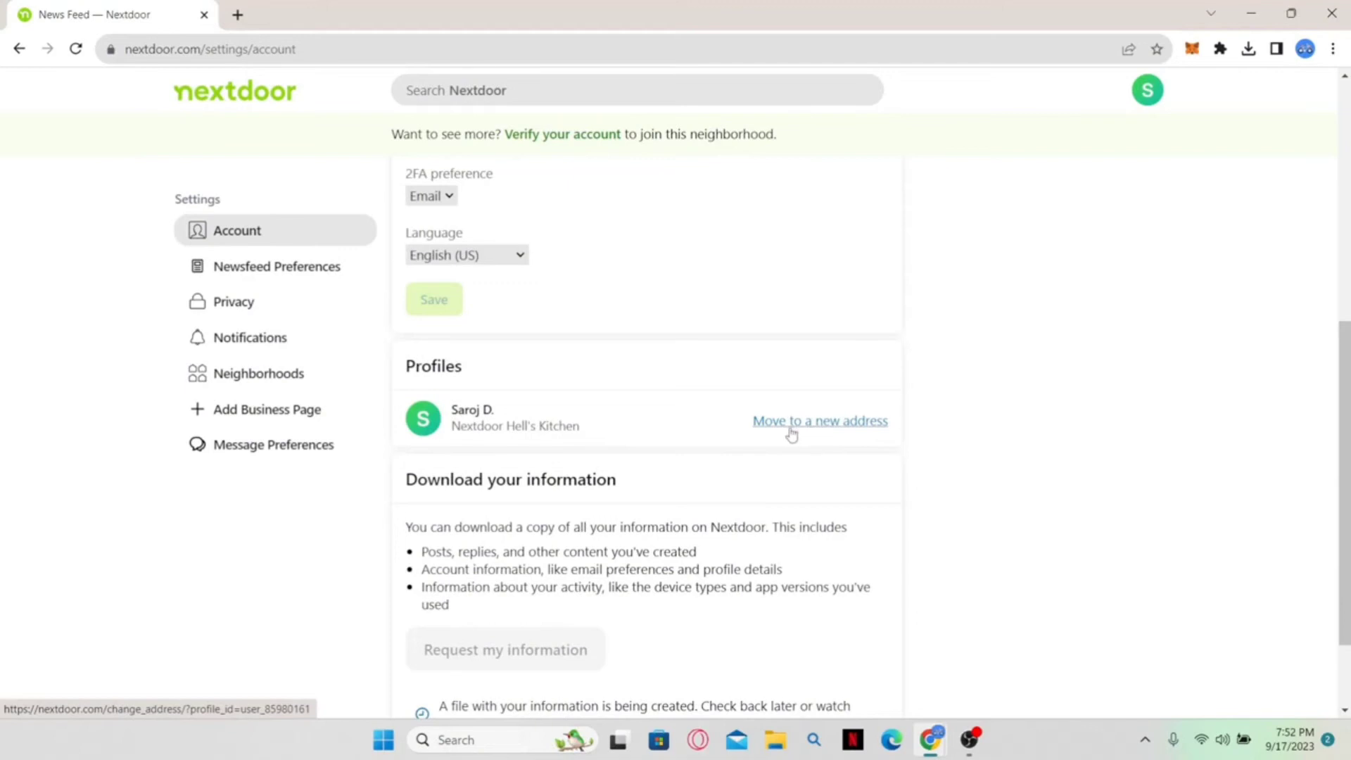
{"action": "left_click", "coordinate": [791, 431]}
{"action": "left_click", "coordinate": [790, 429]}
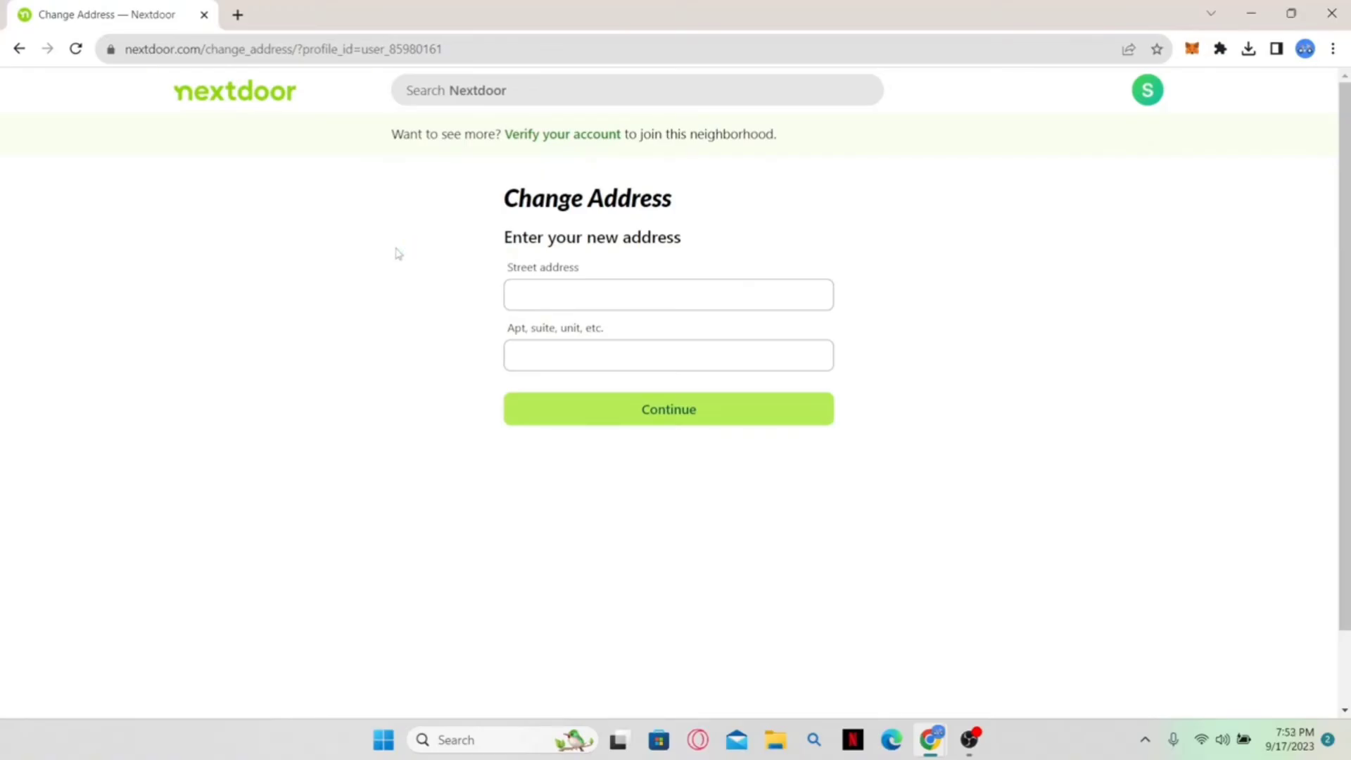
{"action": "left_click", "coordinate": [1333, 12]}
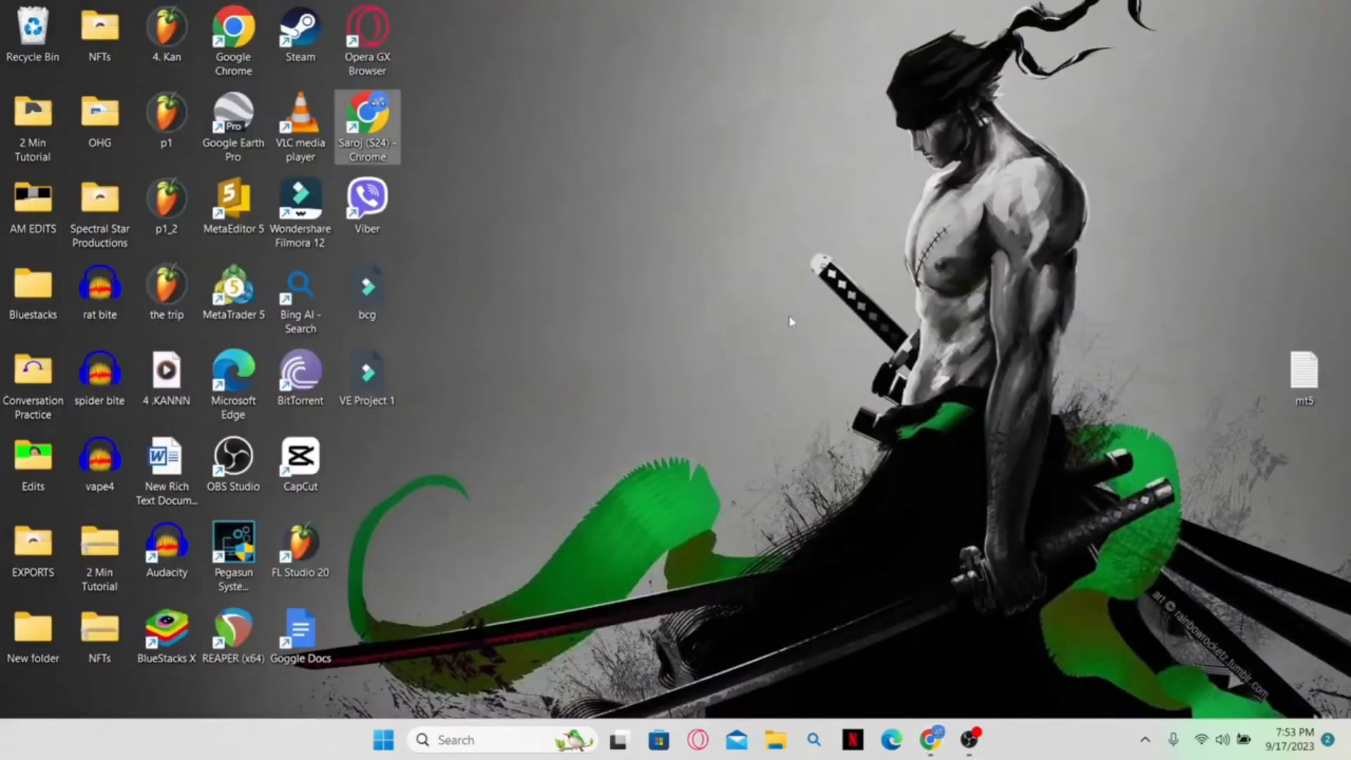
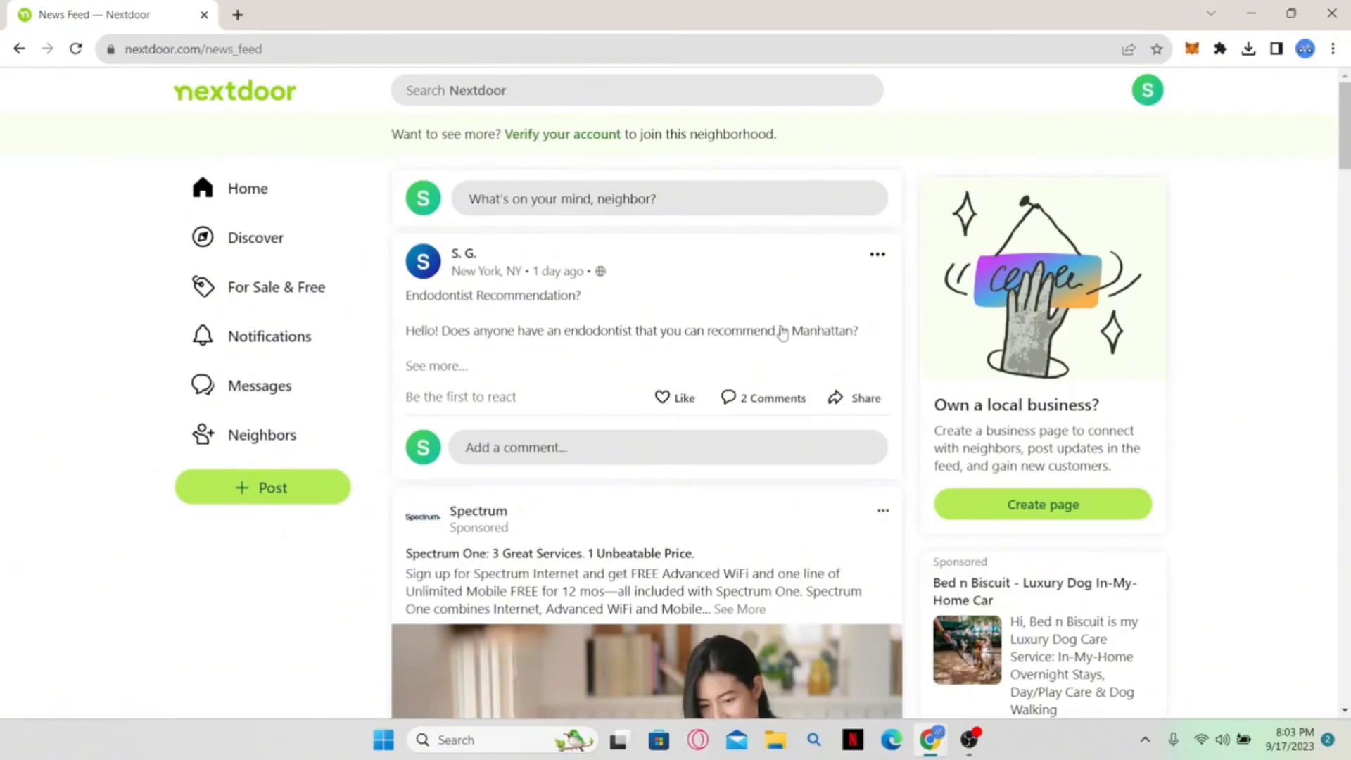
- Open the account deactivation page from the account settings and choose "Not enough neighbors" as the reason
{"action": "left_click", "coordinate": [1148, 89]}
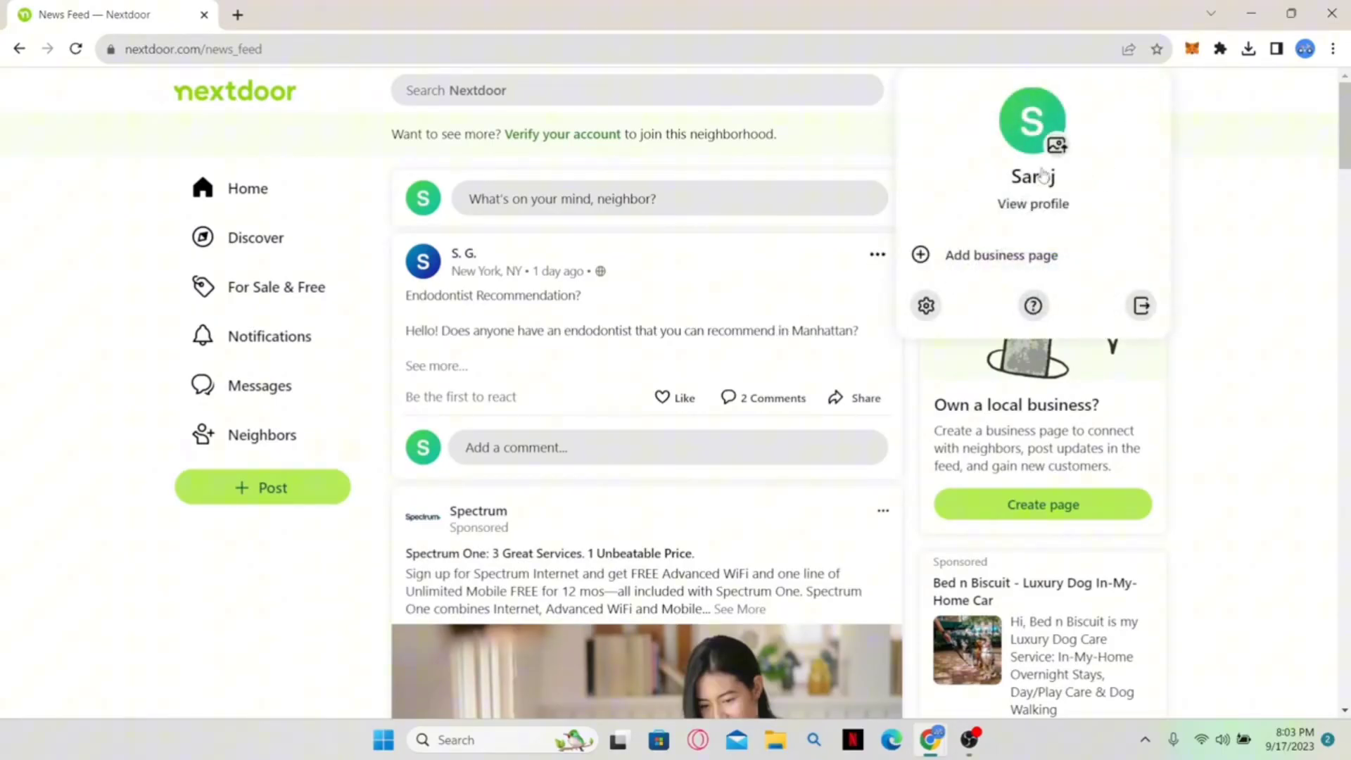
{"action": "left_click", "coordinate": [926, 304]}
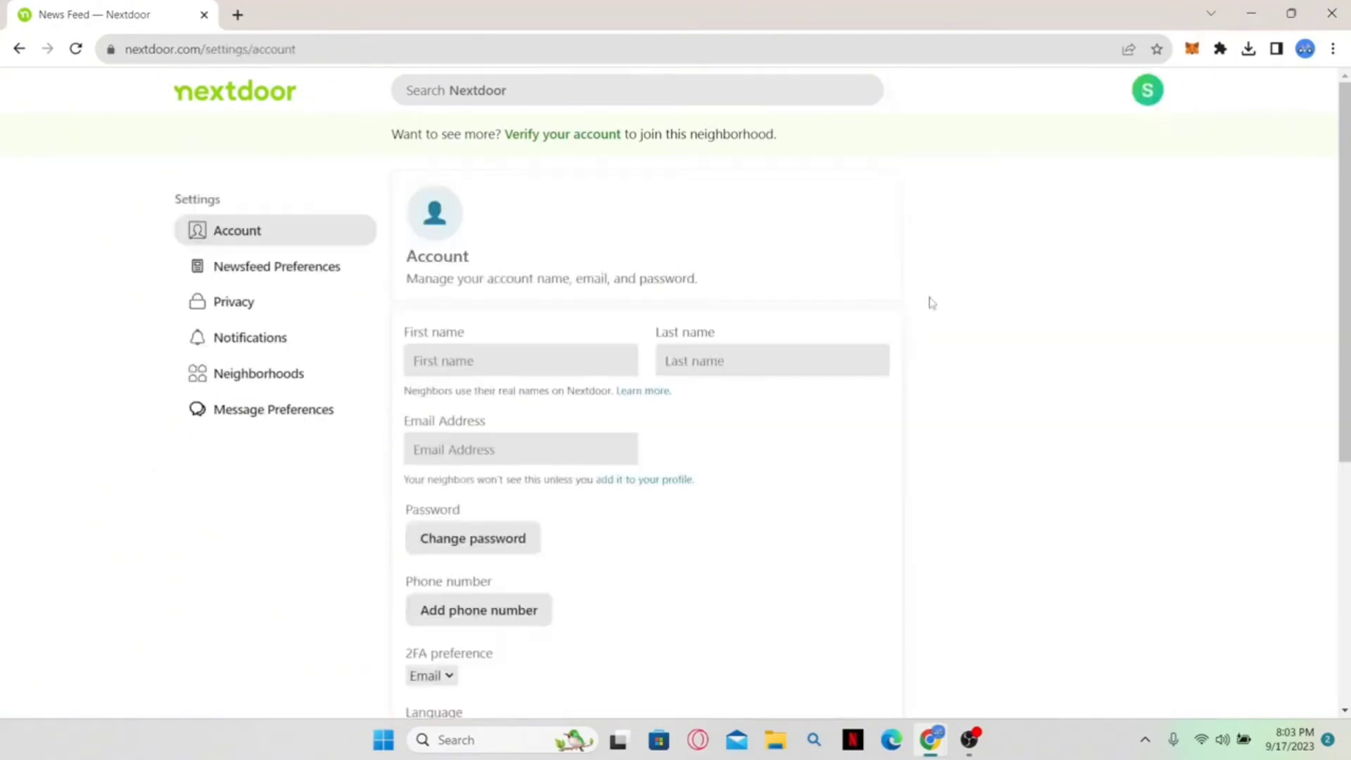
{"action": "scroll", "coordinate": [847, 394], "scroll_direction": "down", "scroll_amount": 8}
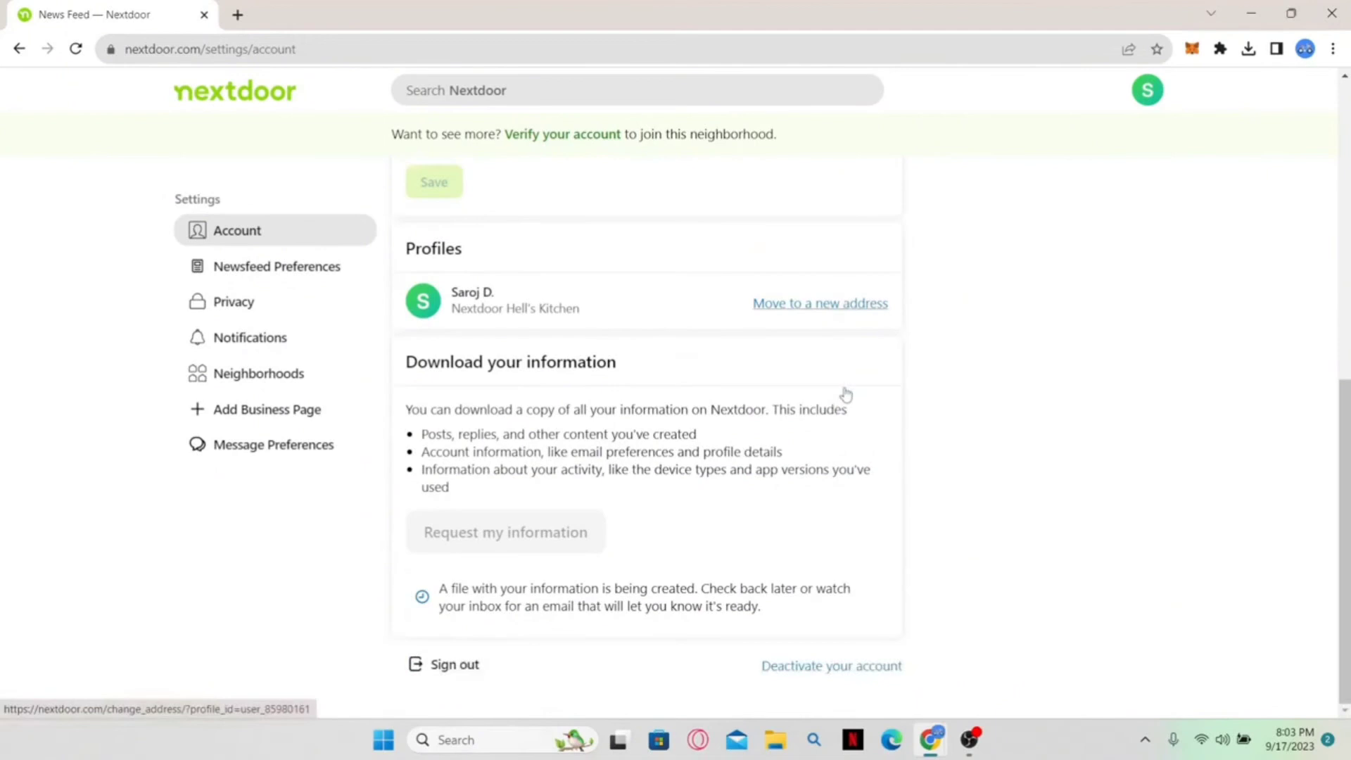
{"action": "left_click", "coordinate": [805, 673]}
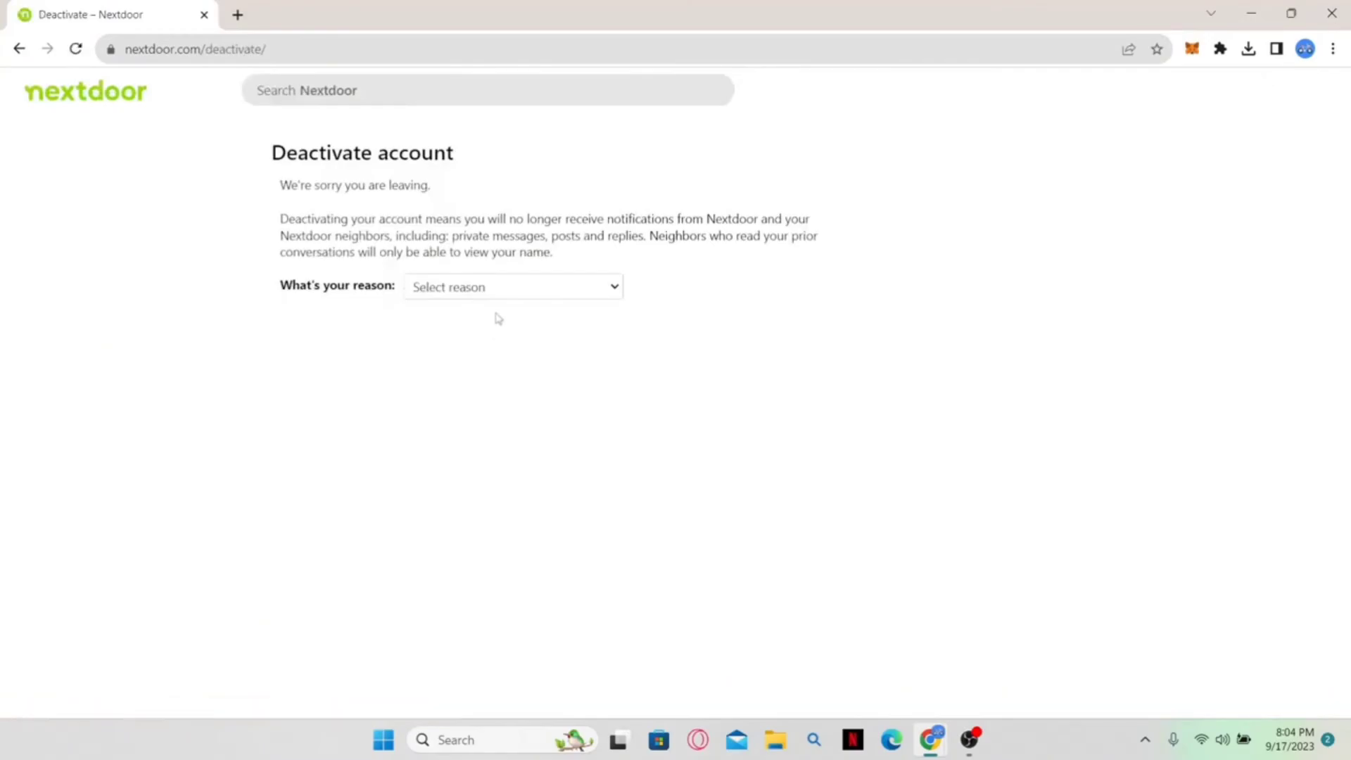
{"action": "left_click", "coordinate": [546, 287]}
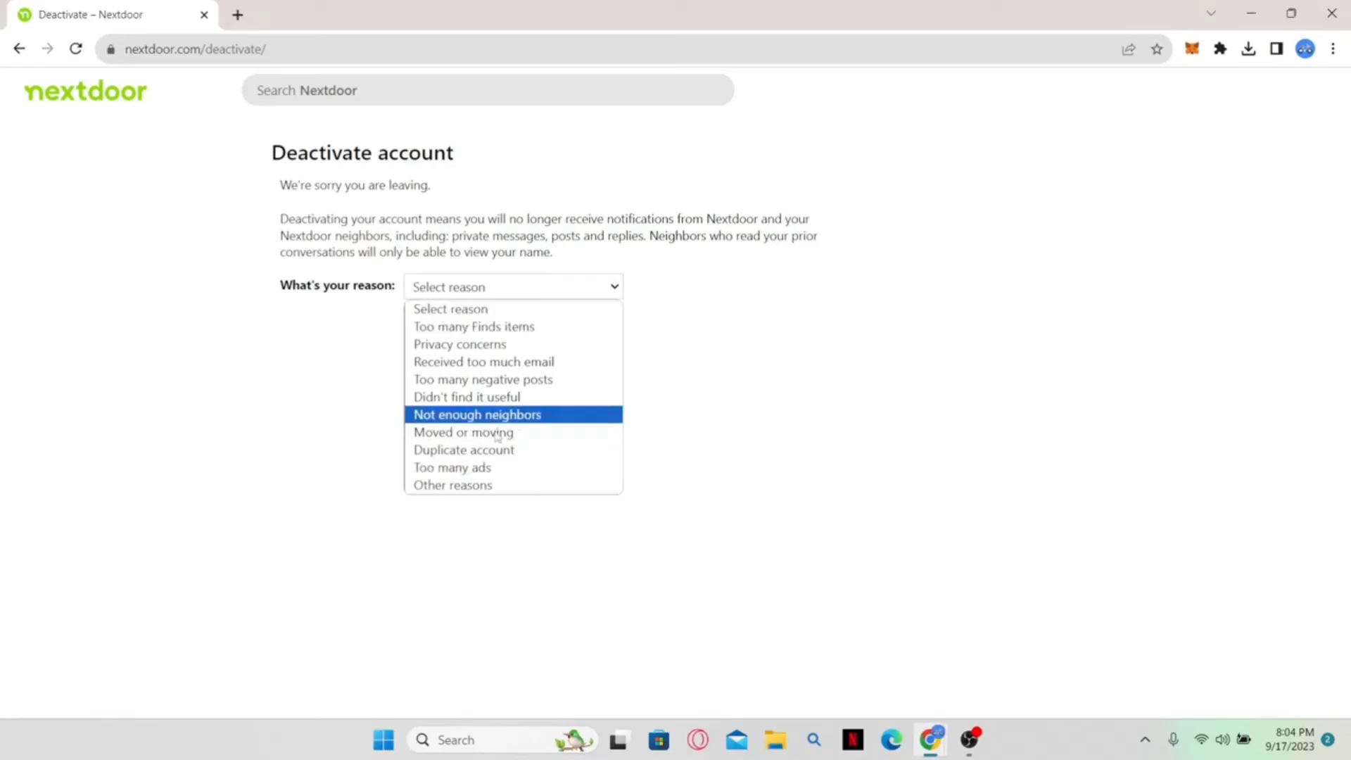
{"action": "left_click", "coordinate": [459, 416]}
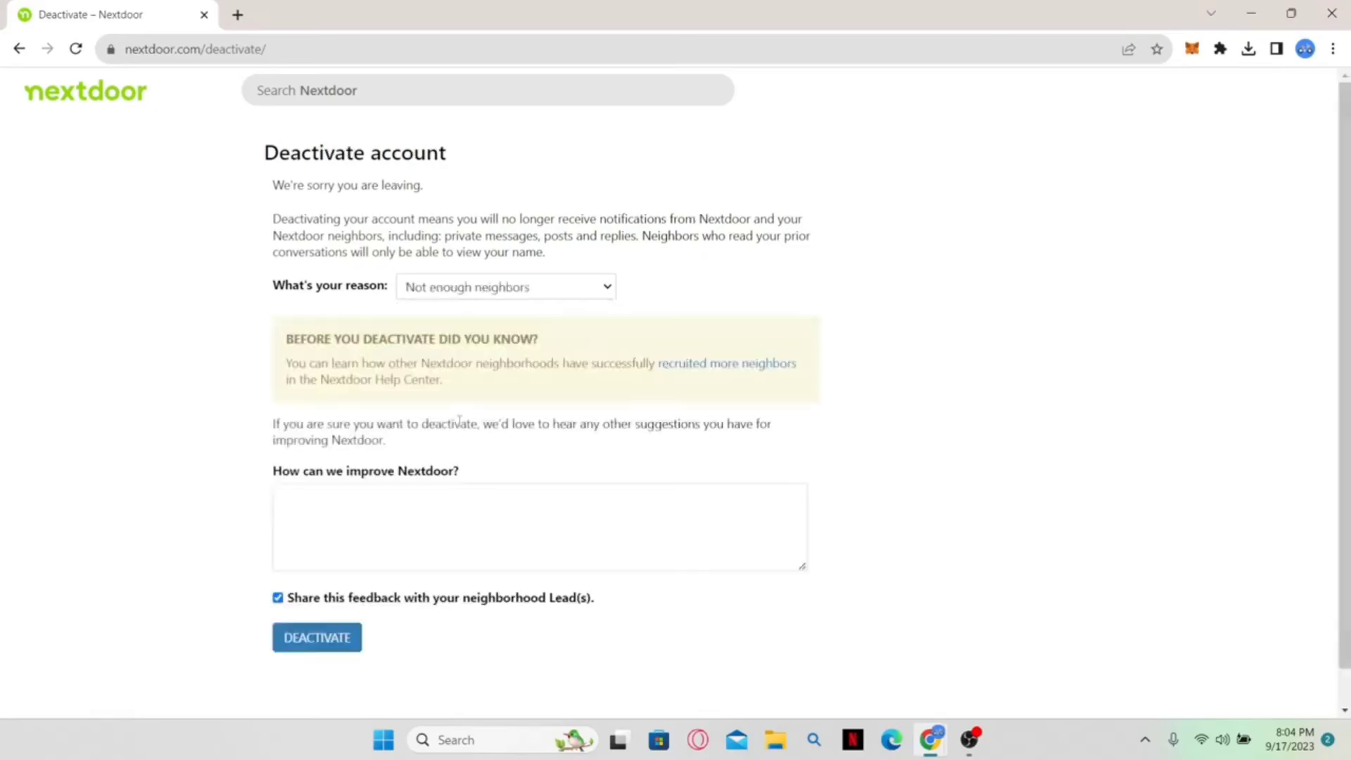
- Turn off sharing the deactivation feedback with the neighborhood Leads, and close the browser without deactivating the account
{"action": "scroll", "coordinate": [405, 680], "scroll_direction": "down", "scroll_amount": 1}
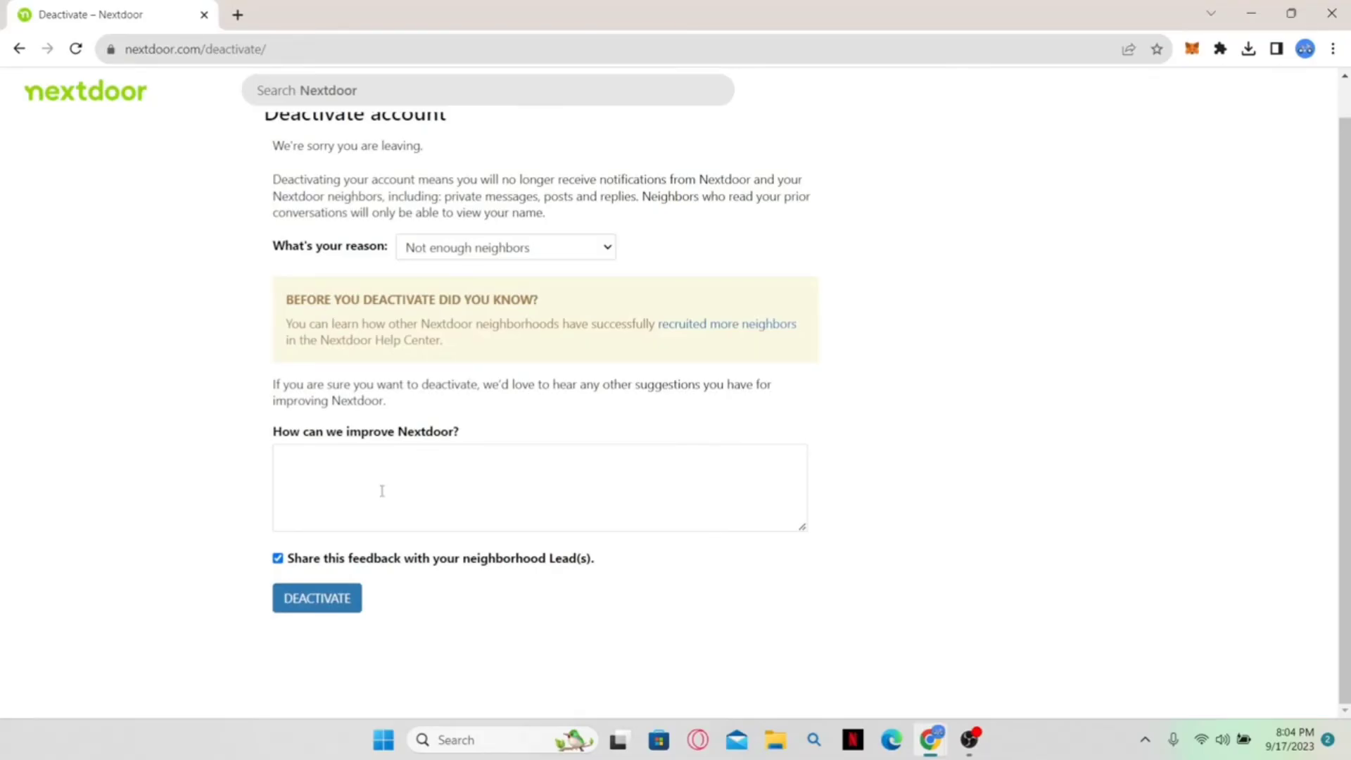
{"action": "left_click", "coordinate": [278, 560]}
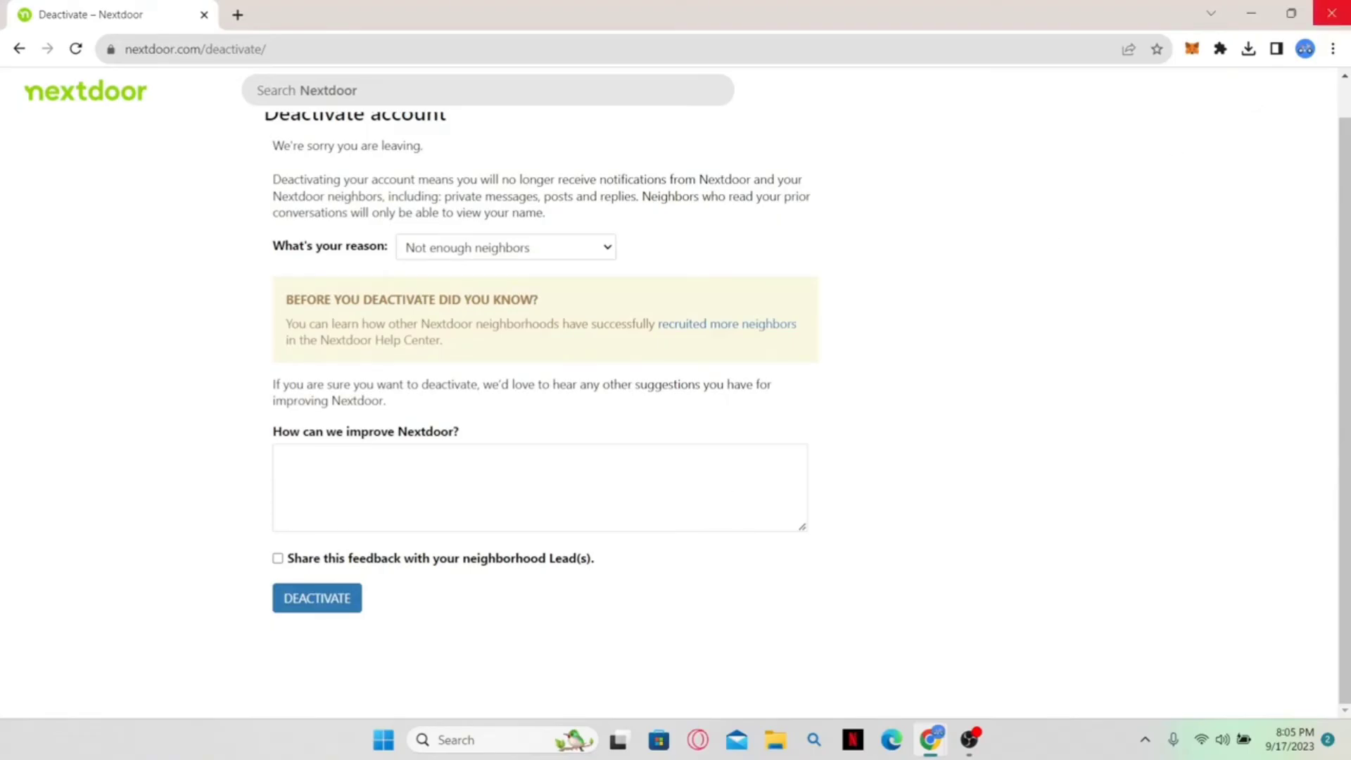
{"action": "left_click", "coordinate": [1332, 13]}
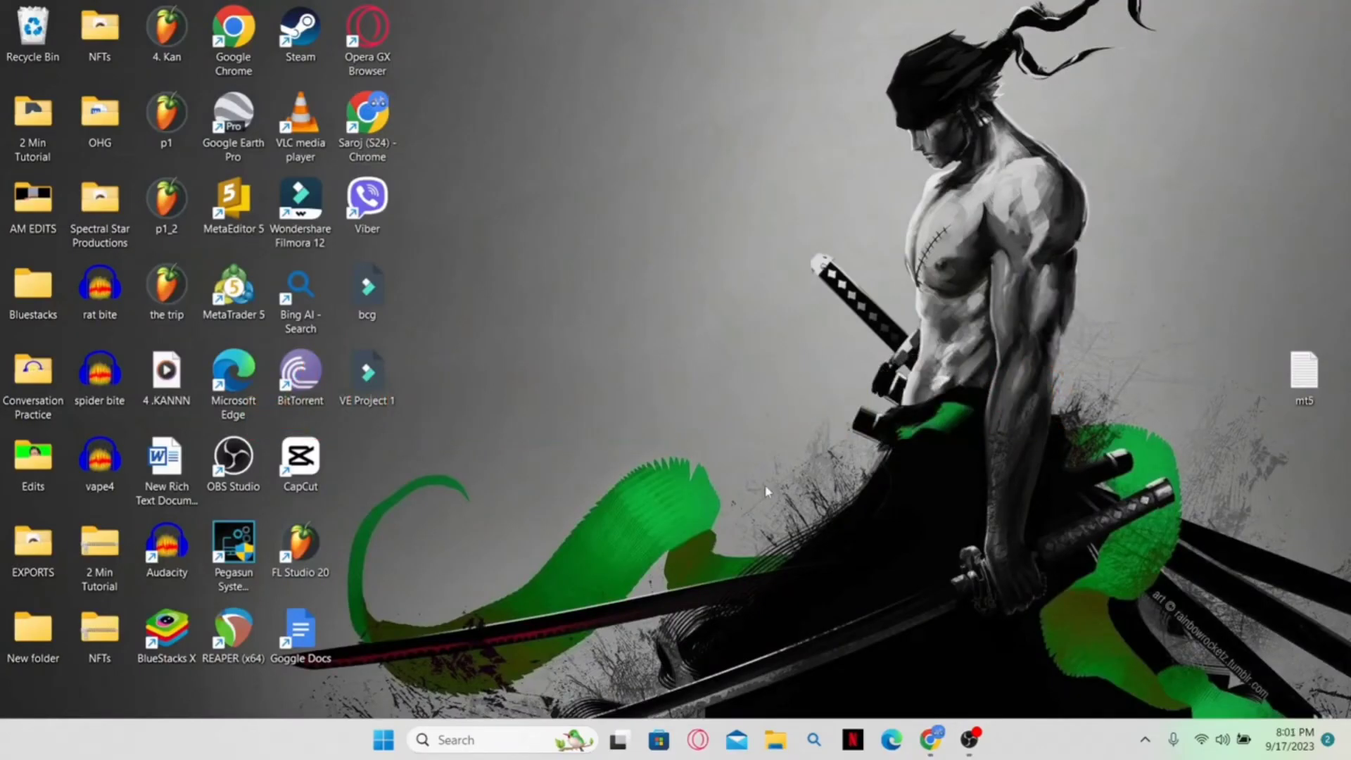
- Open a new Chrome window from the desktop and go to nextdoor.com
{"action": "double_click", "coordinate": [372, 130]}
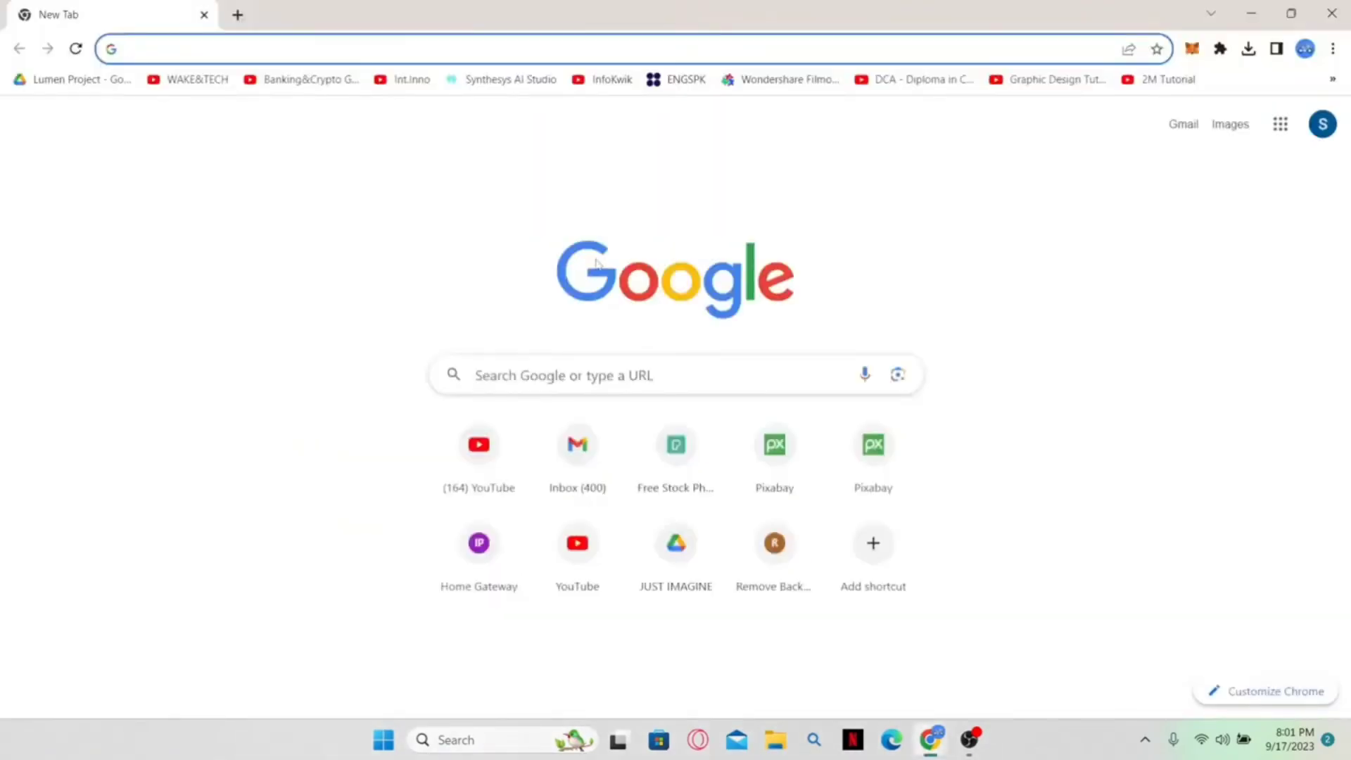
{"action": "type", "text": "https://nextdoor.com/"}
{"action": "key", "text": "Return"}
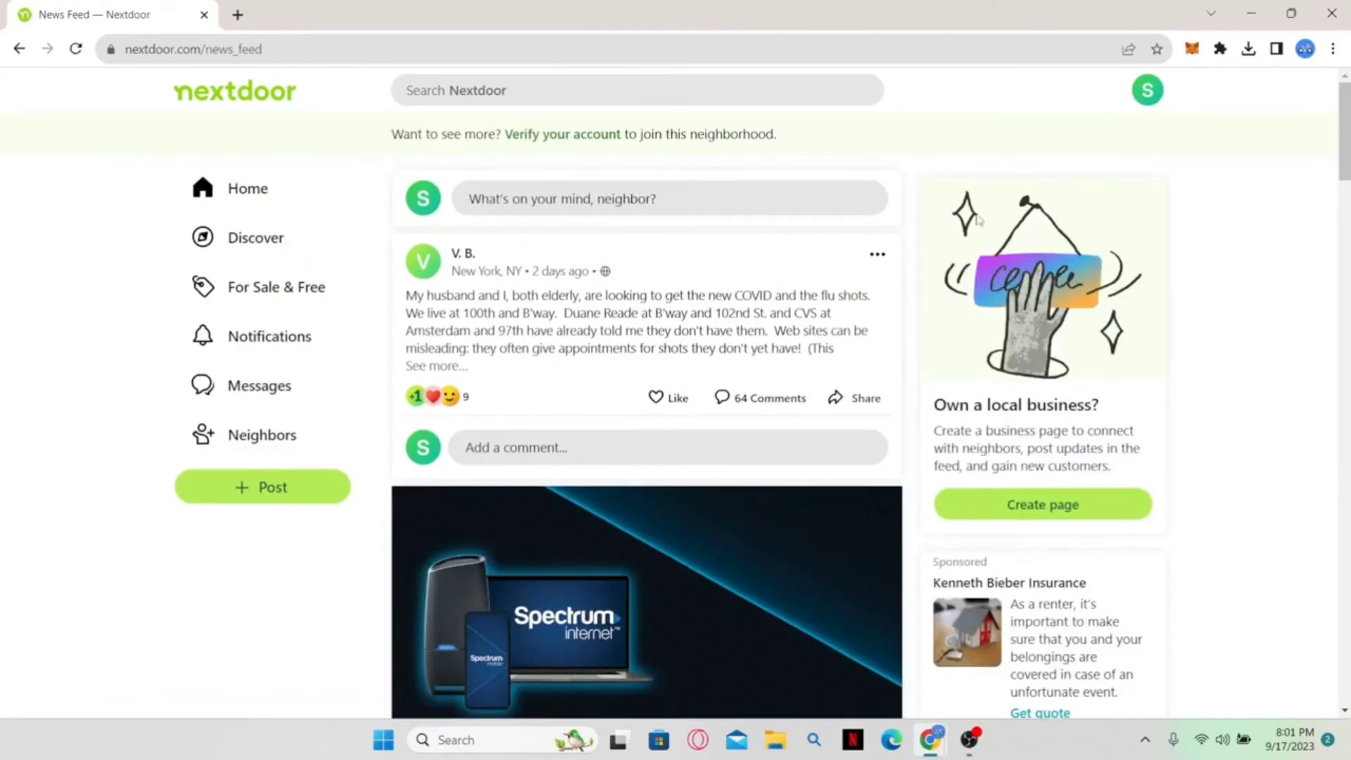
- Open the profile's change-of-address form from the account settings, view its street address and unit fields, and close the browser
{"action": "left_click", "coordinate": [1148, 91]}
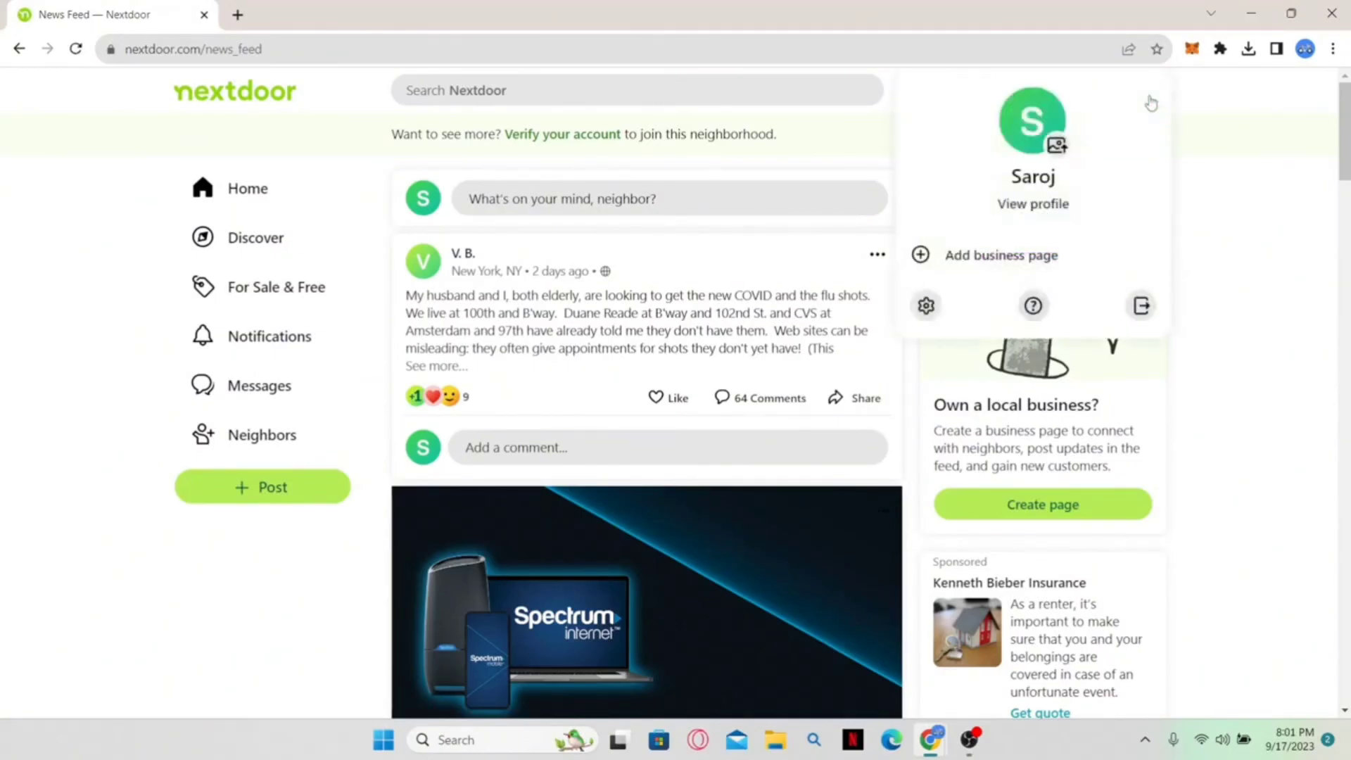
{"action": "left_click", "coordinate": [929, 309]}
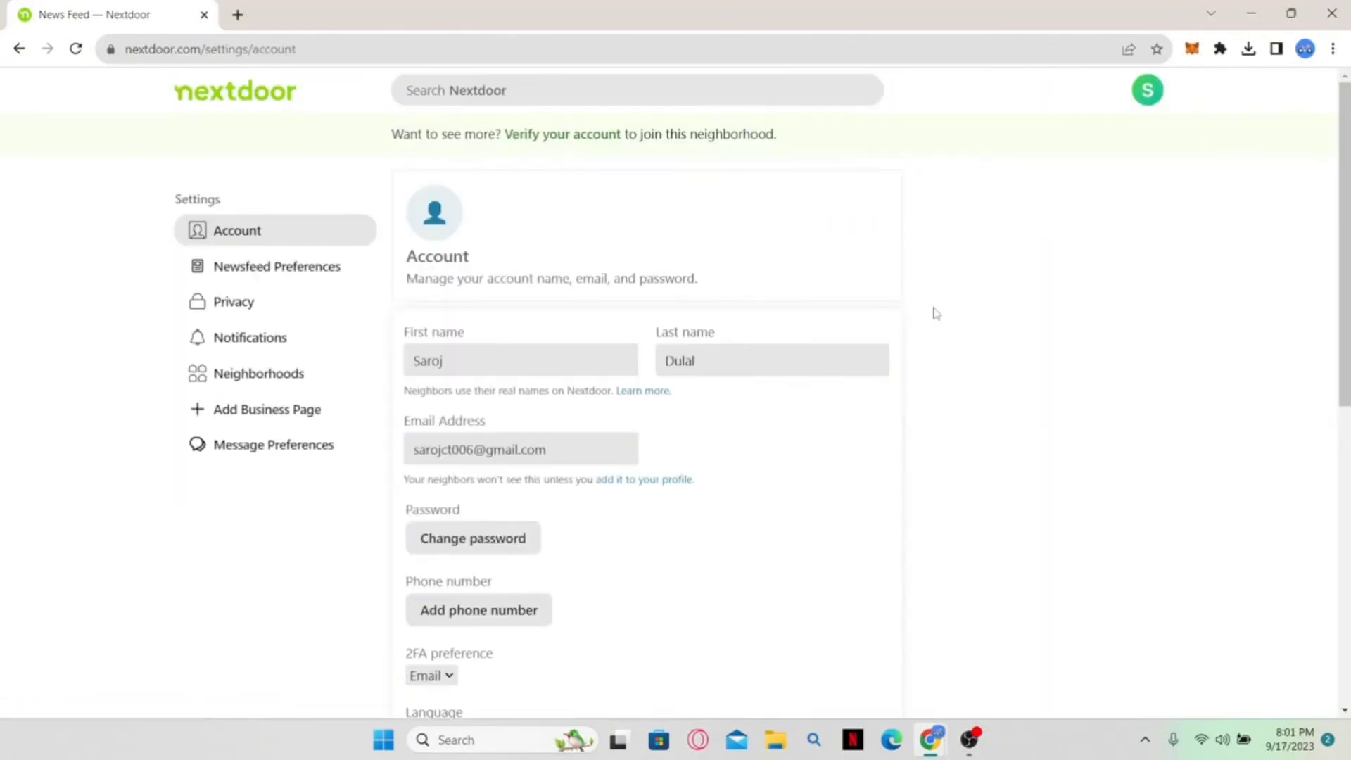
{"action": "scroll", "coordinate": [936, 313], "scroll_direction": "down", "scroll_amount": 7}
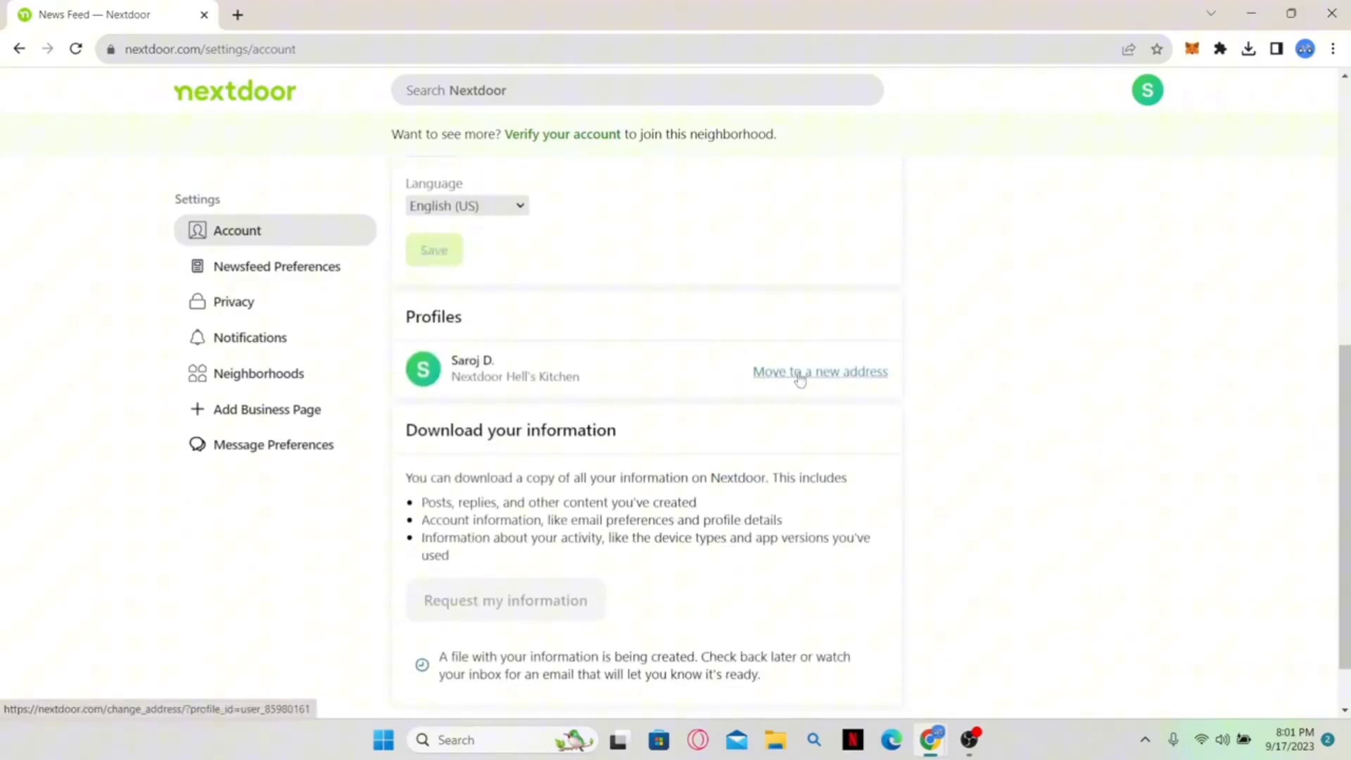
{"action": "left_click", "coordinate": [800, 373]}
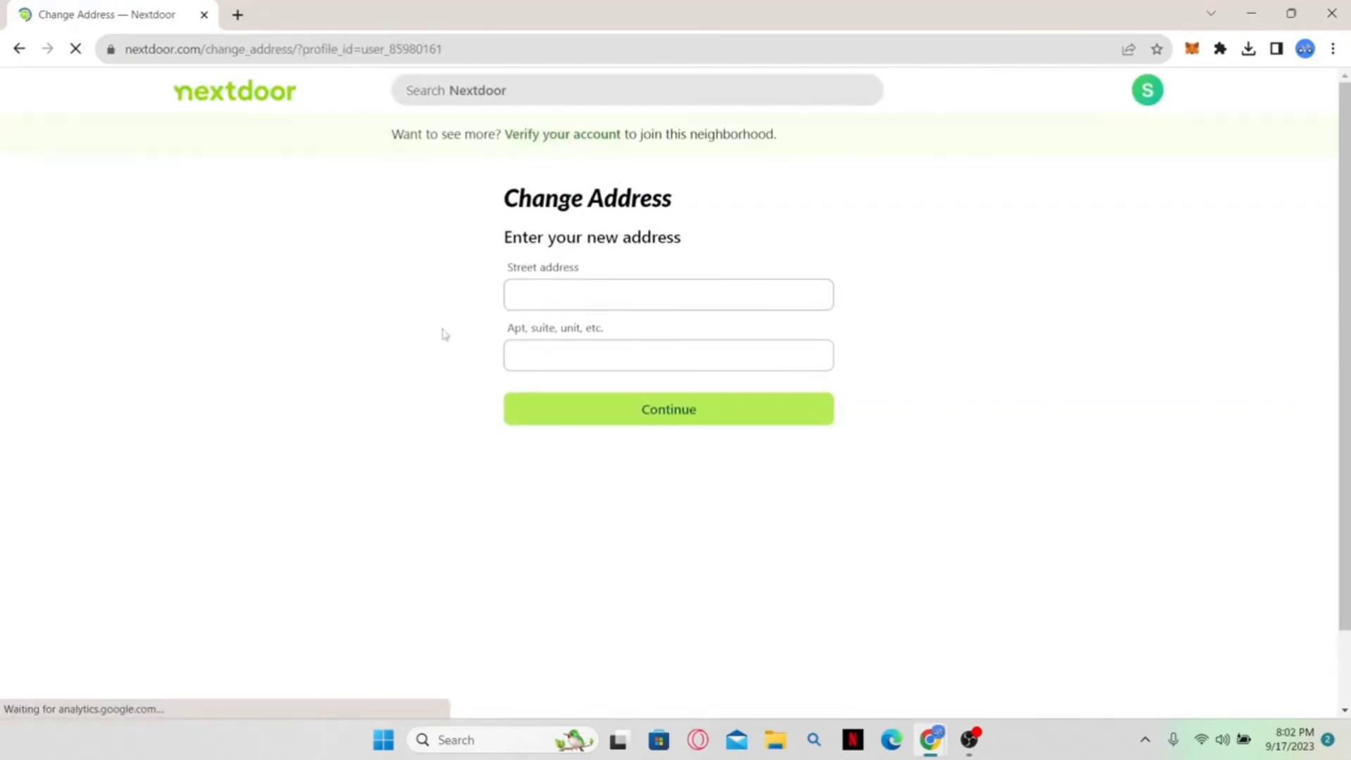
{"action": "left_click", "coordinate": [599, 296]}
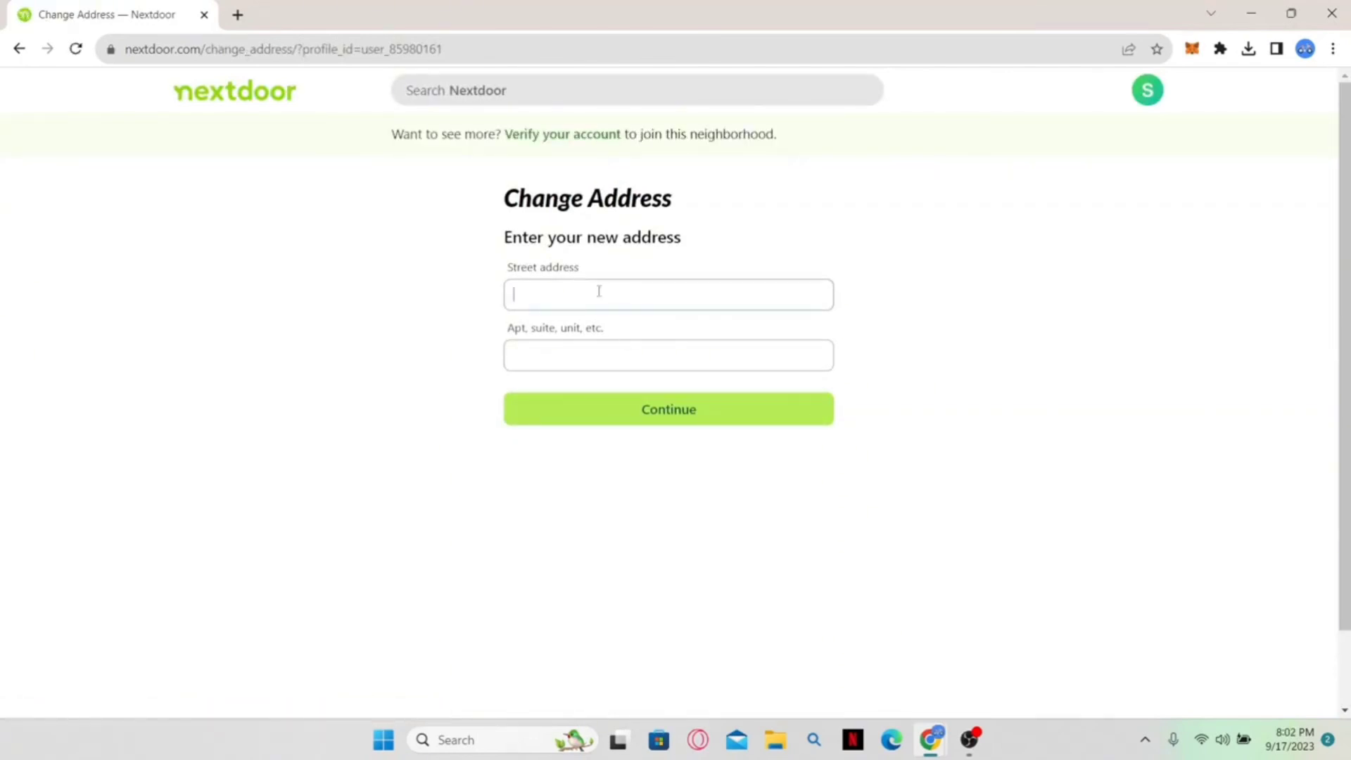
{"action": "left_click", "coordinate": [555, 356]}
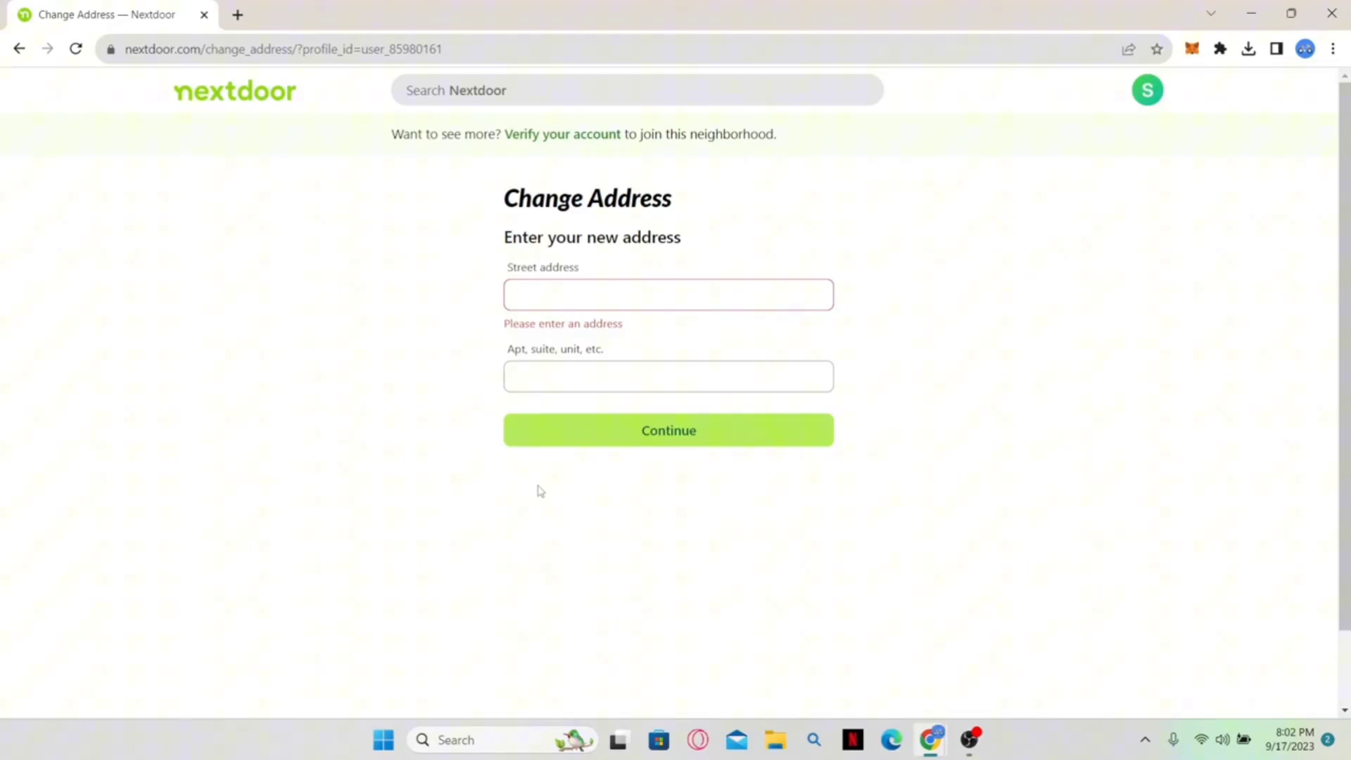
{"action": "left_click", "coordinate": [1332, 14]}
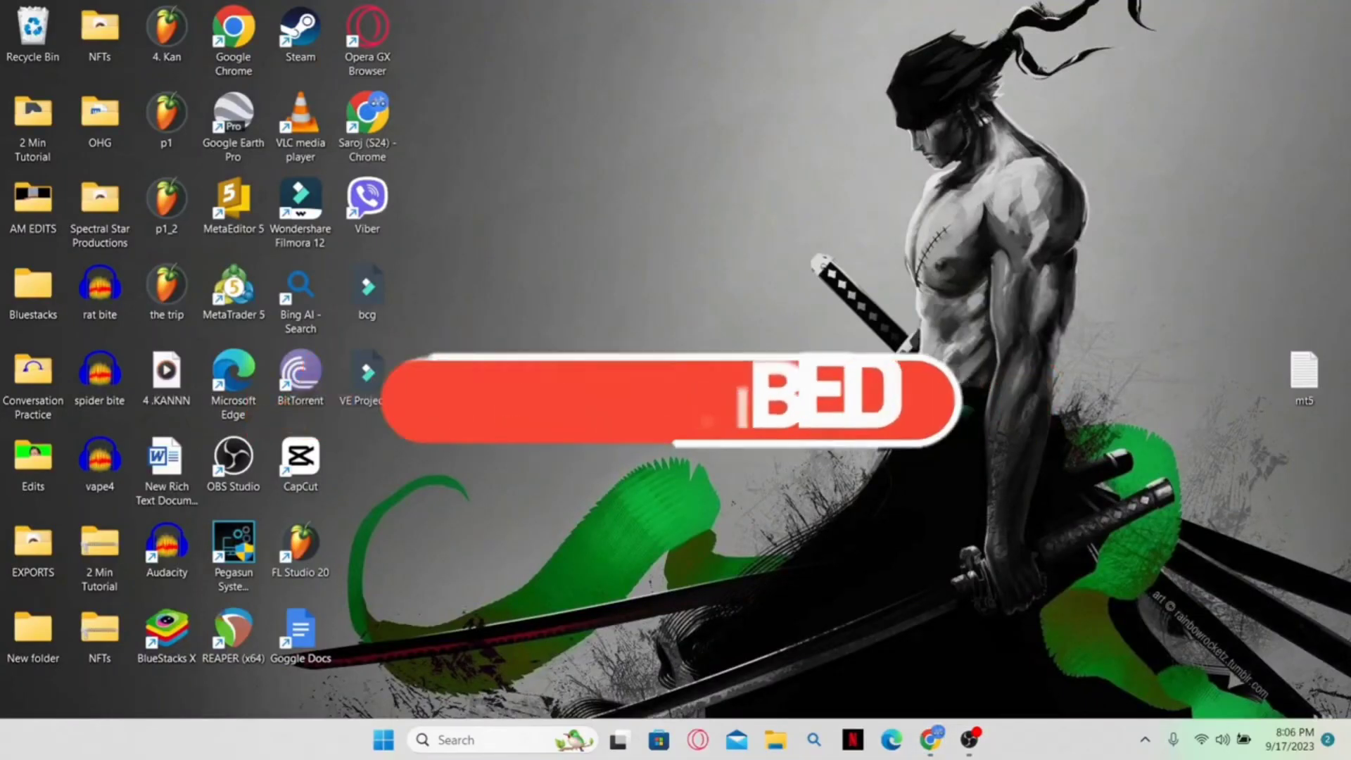
- Launch Chrome again from the desktop, maximize its window and load the Nextdoor news feed from nextdoor.com
{"action": "double_click", "coordinate": [368, 120]}
{"action": "double_click", "coordinate": [610, 202]}
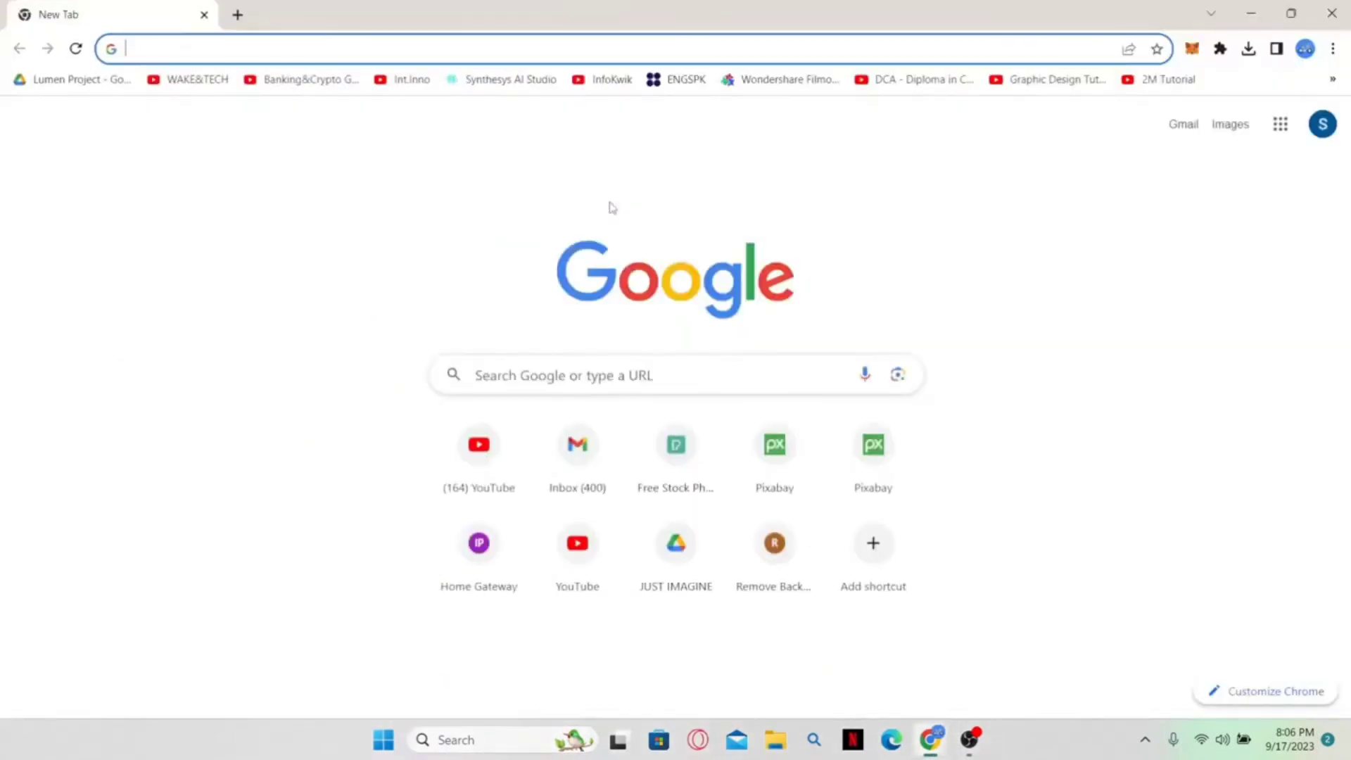
{"action": "type", "text": "https://nextdoor.com/"}
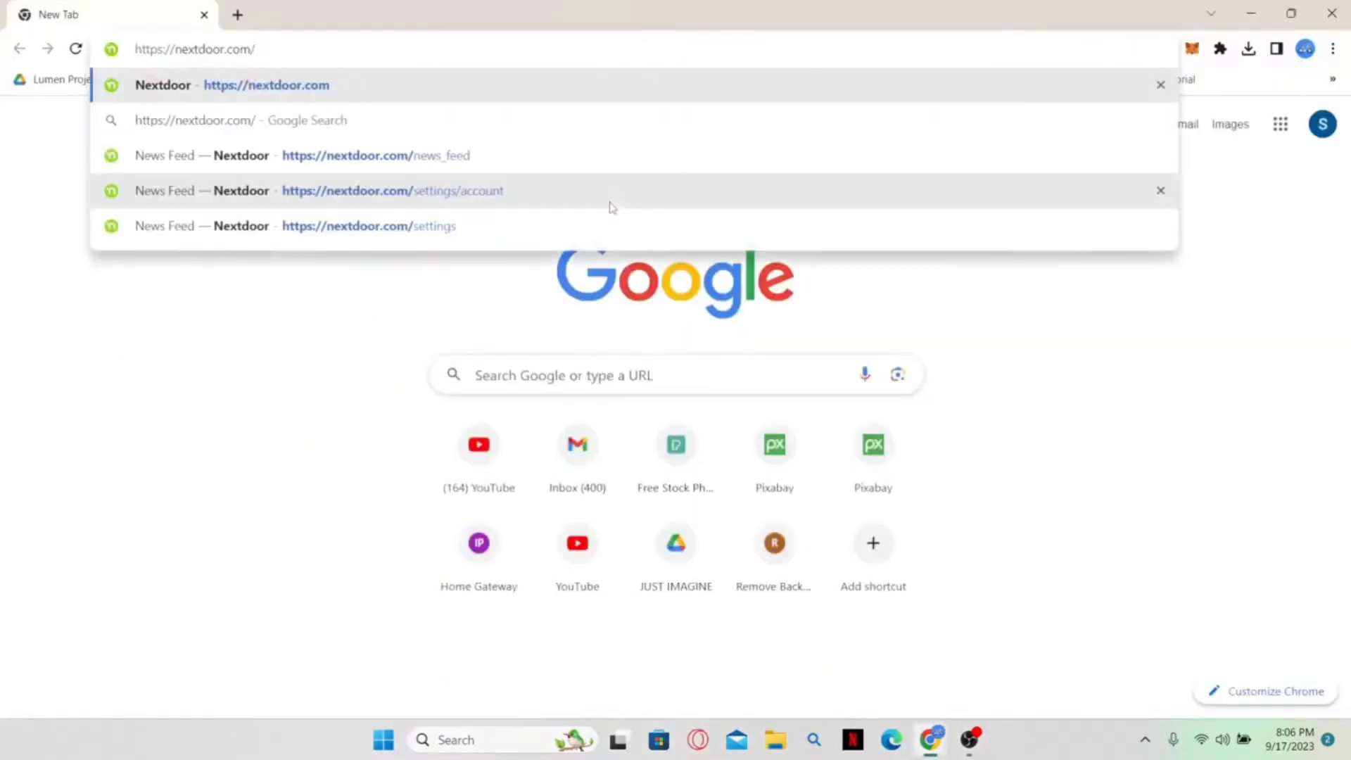
{"action": "key", "text": "Return"}
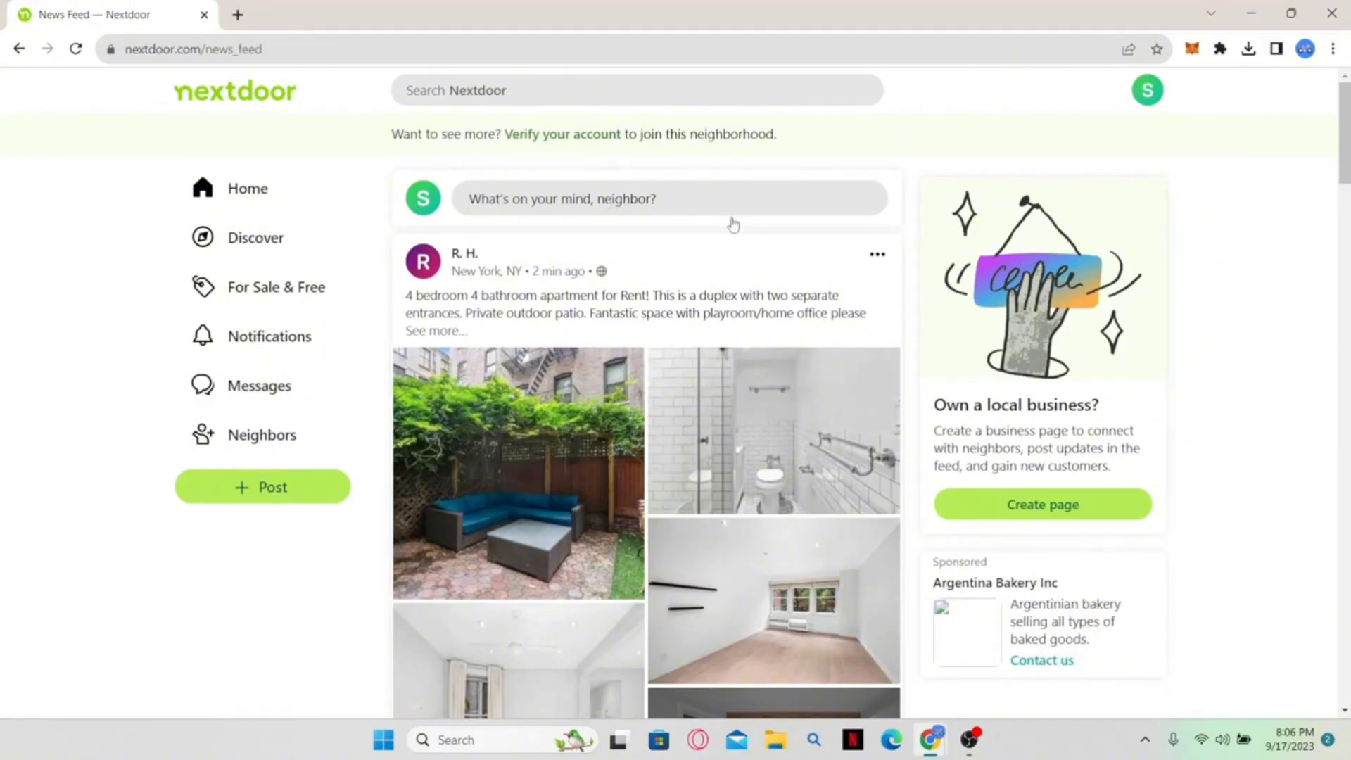
- Open the account deactivation page from the Nextdoor account settings
{"action": "left_click", "coordinate": [1148, 89]}
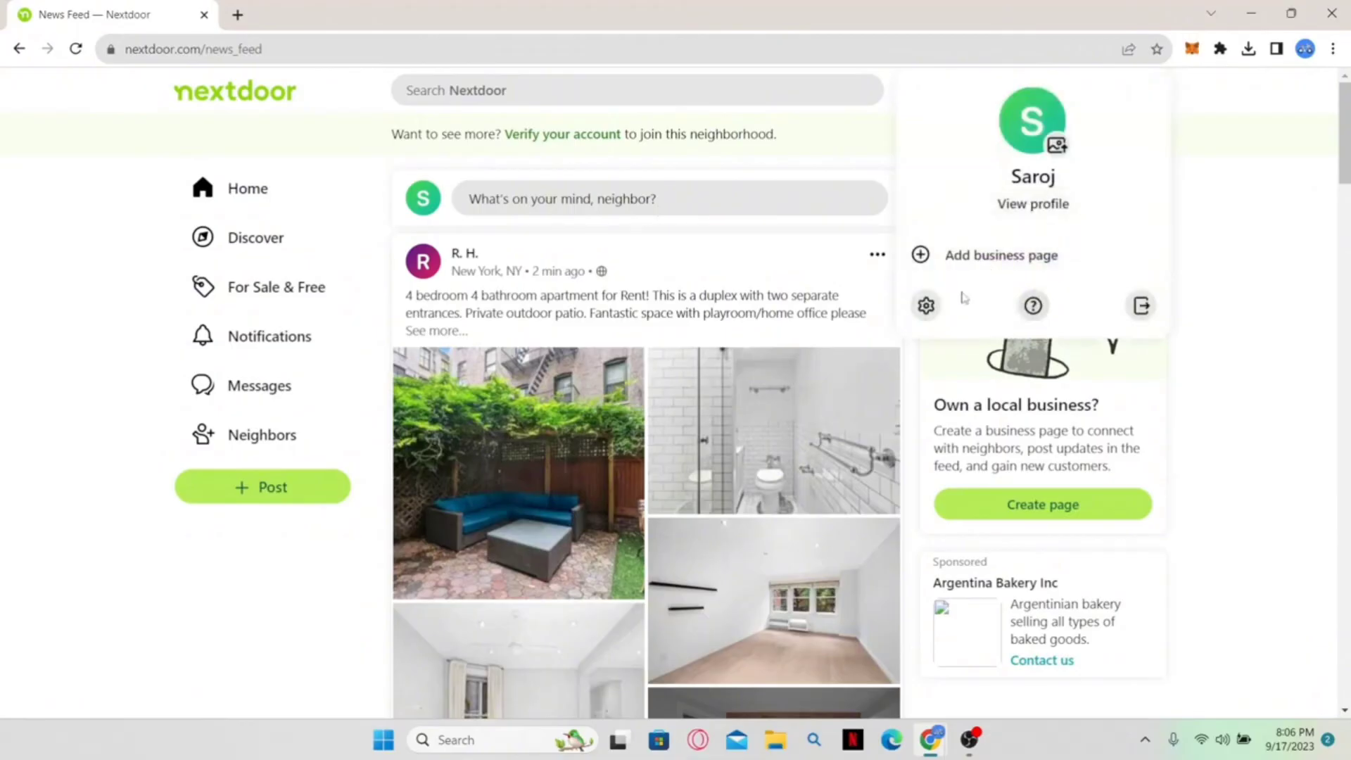
{"action": "left_click", "coordinate": [927, 306]}
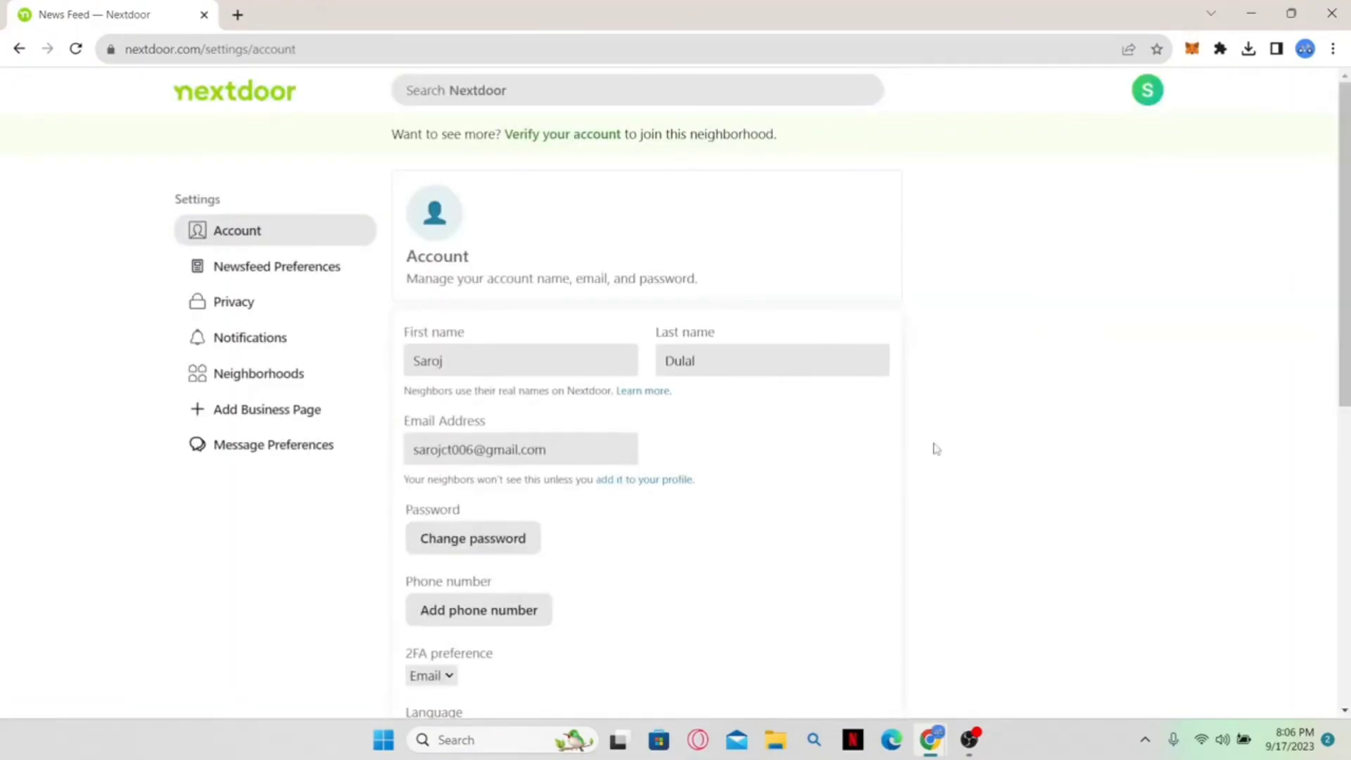
{"action": "scroll", "coordinate": [936, 449], "scroll_direction": "down", "scroll_amount": 8}
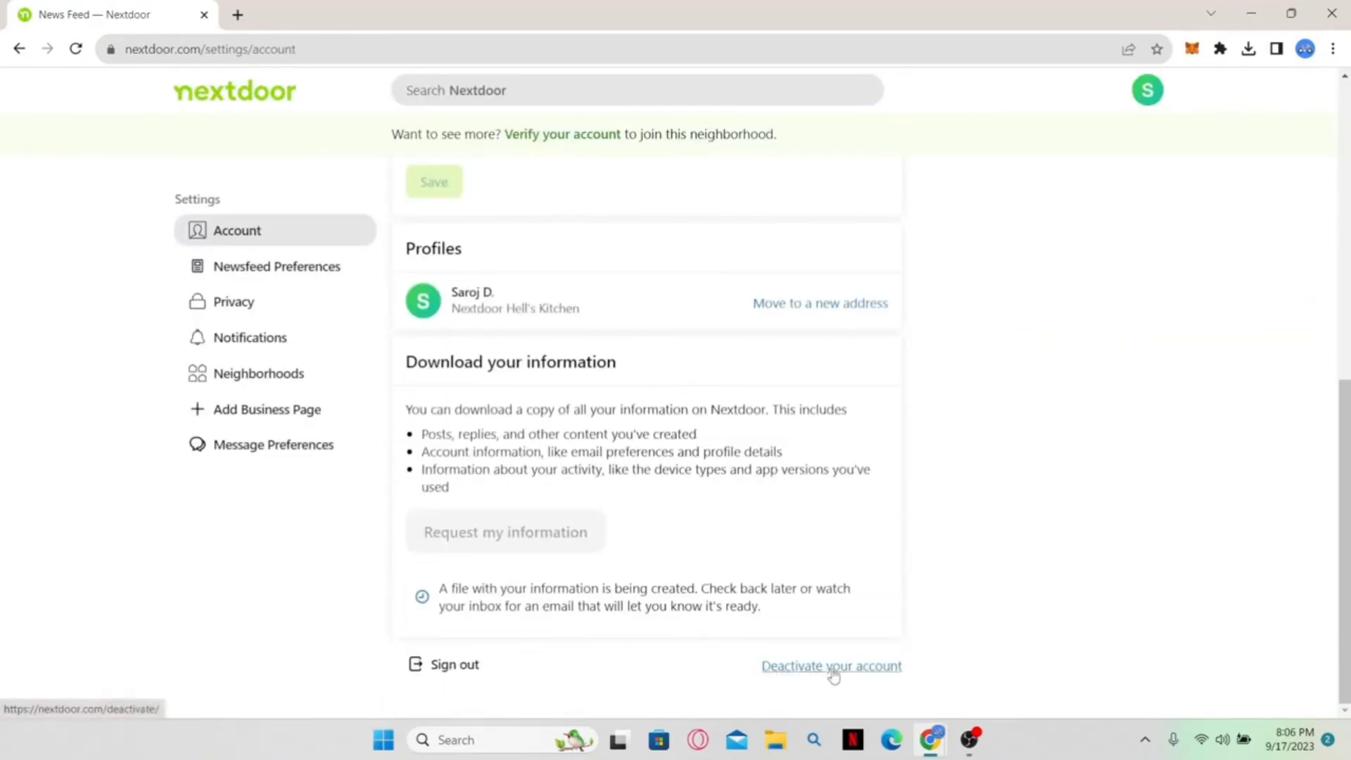
{"action": "left_click", "coordinate": [795, 672]}
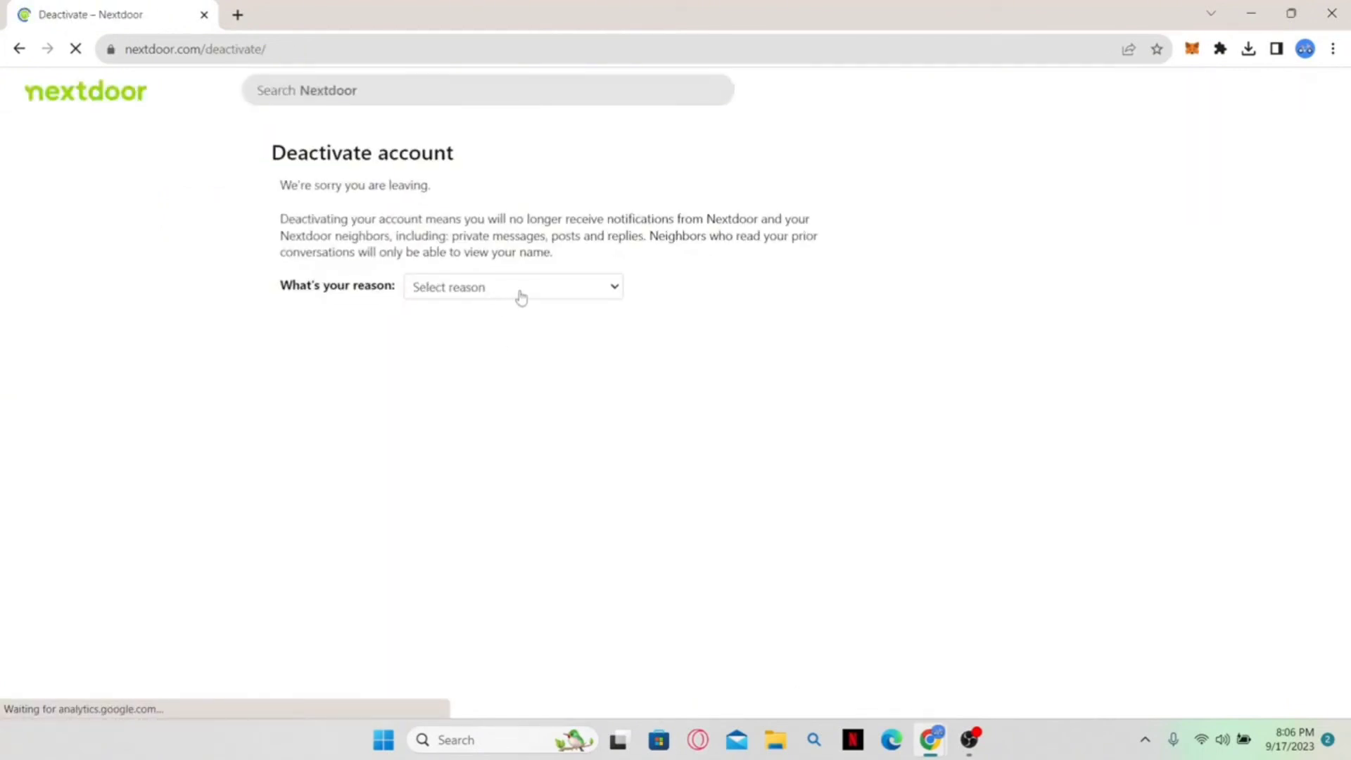
- Choose "Too many negative posts" as the deactivation reason, view the resulting form, and close the browser without deactivating
{"action": "left_click", "coordinate": [521, 297]}
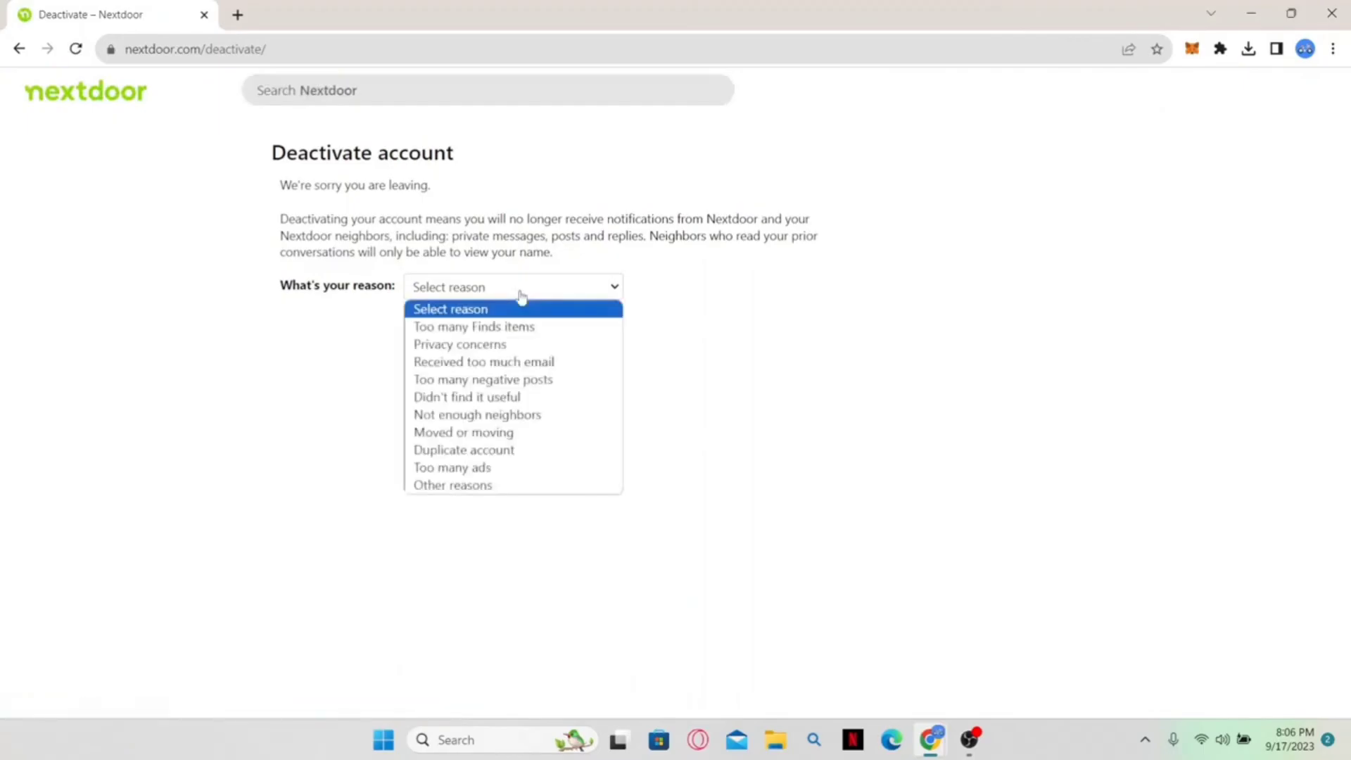
{"action": "left_click", "coordinate": [492, 380]}
{"action": "scroll", "coordinate": [387, 563], "scroll_direction": "down", "scroll_amount": 1}
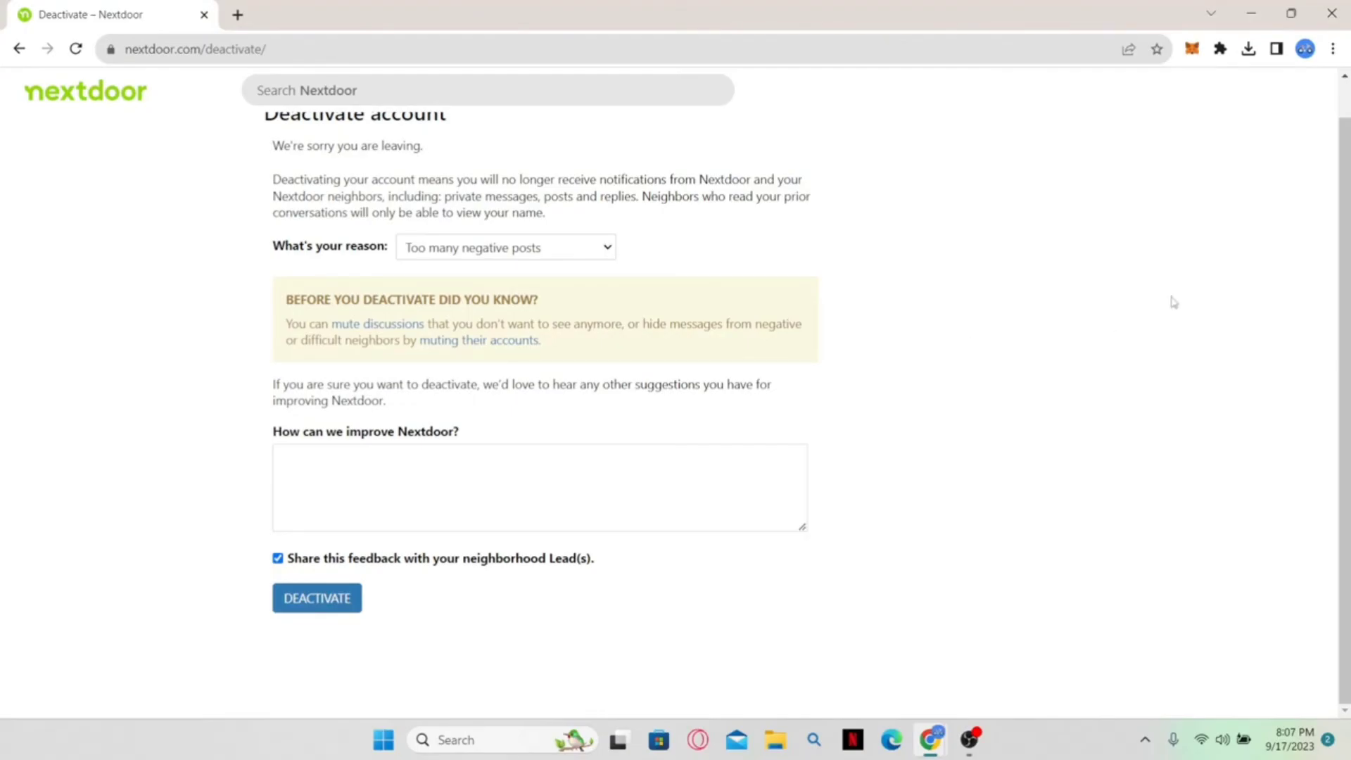
{"action": "left_click", "coordinate": [1333, 12]}
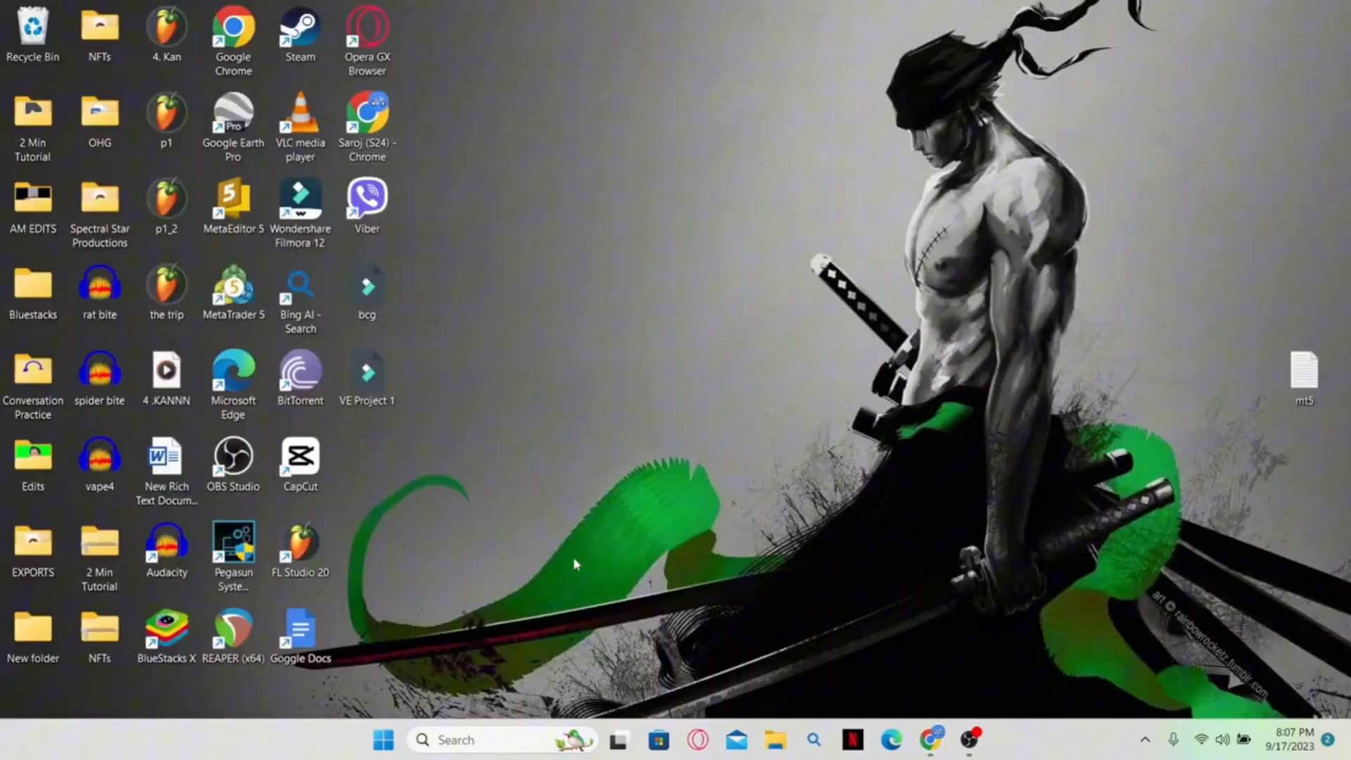